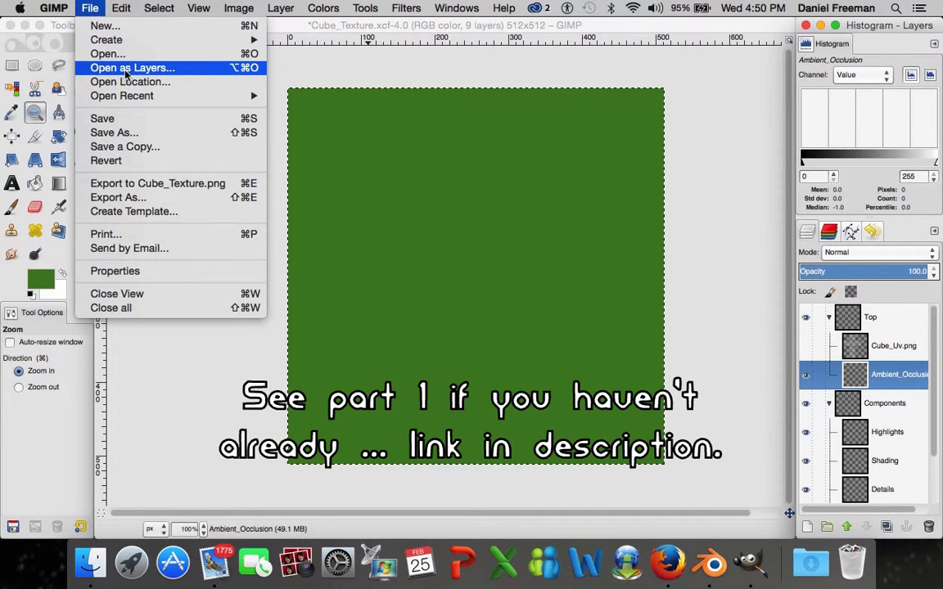
# - Import Cube_Occlusion.png from the Desktop as a new layer and delete the Ambient_Occlusion layer
pyautogui.click(112, 56)
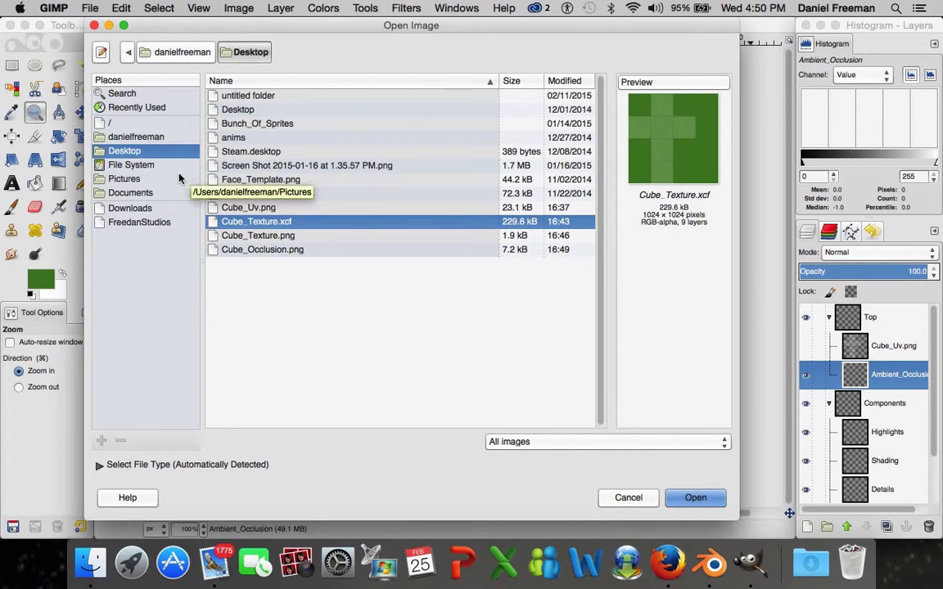
pyautogui.click(277, 254)
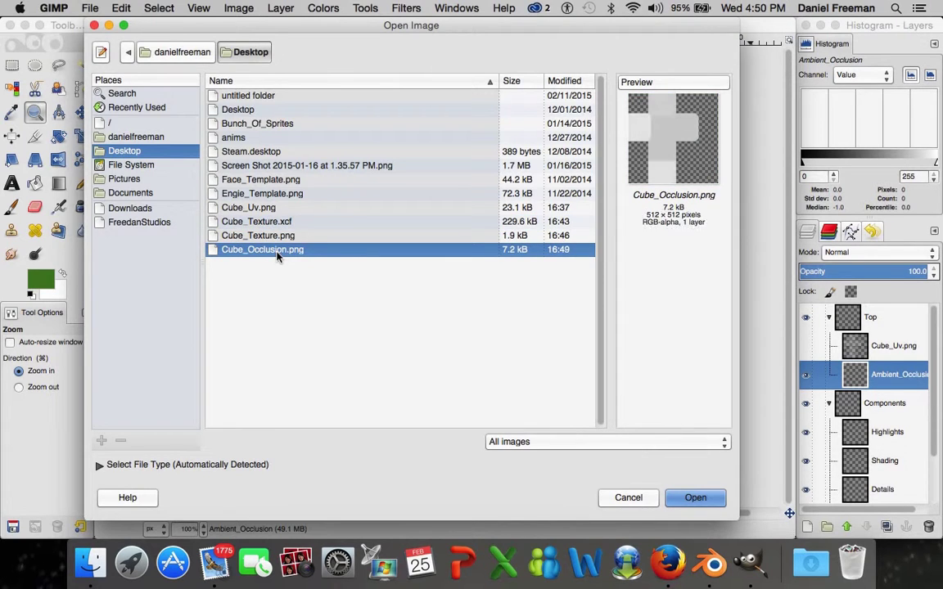
pyautogui.doubleClick(276, 254)
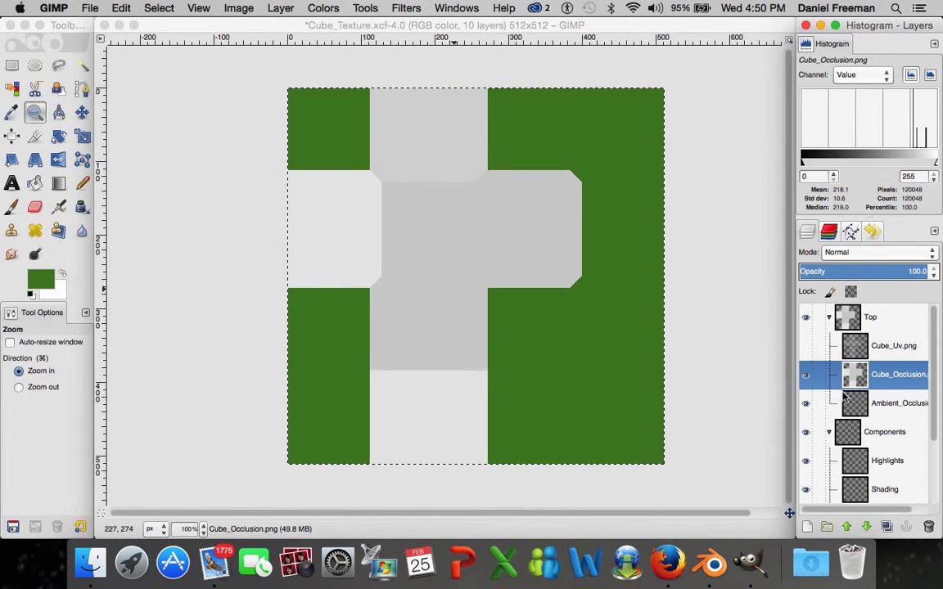
pyautogui.click(894, 402)
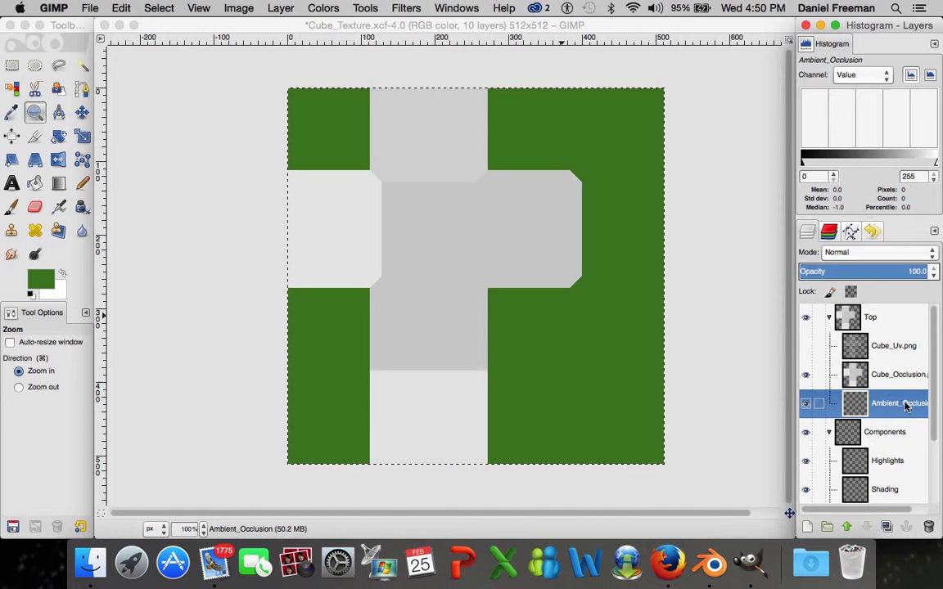
pyautogui.click(931, 526)
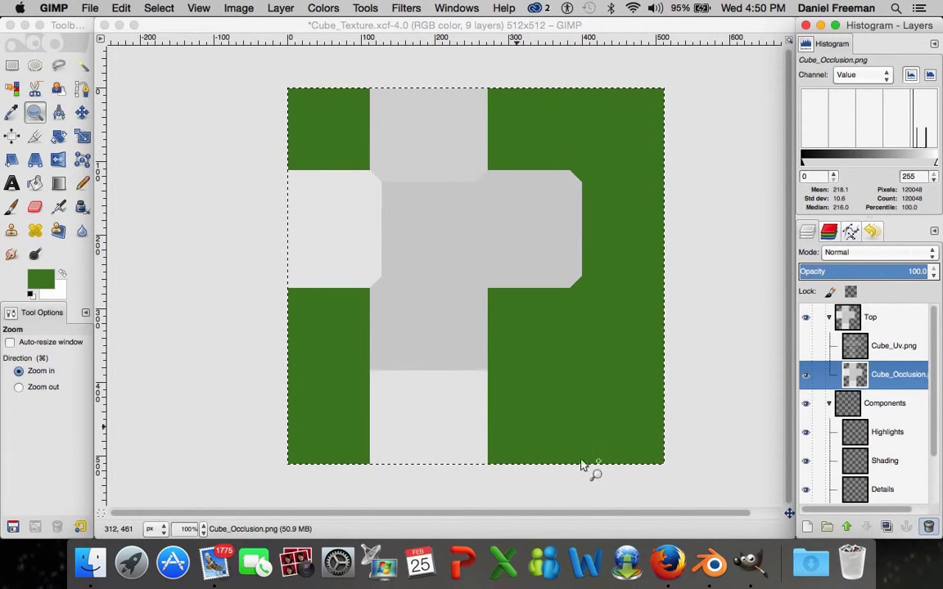
pyautogui.click(669, 565)
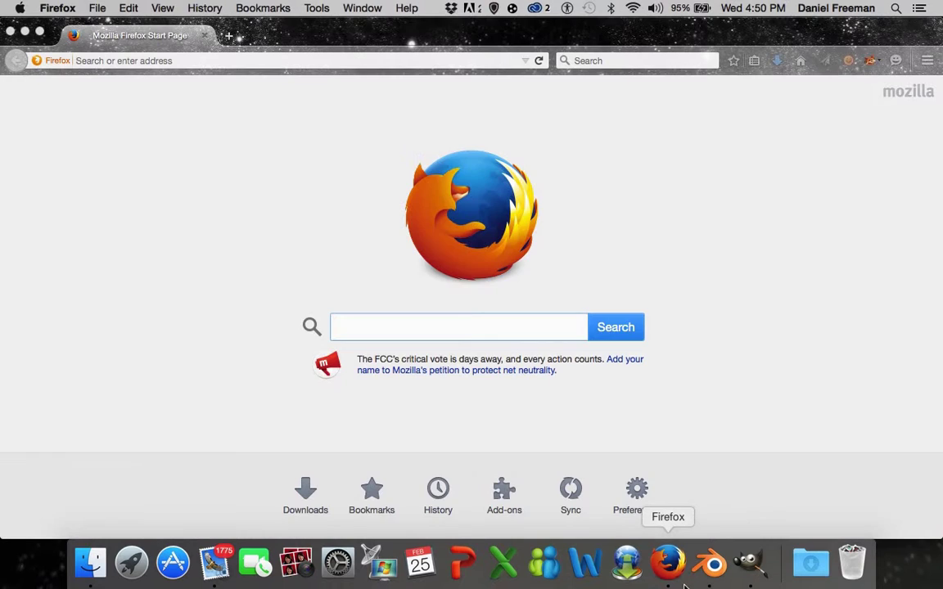
pyautogui.click(750, 564)
pyautogui.click(669, 565)
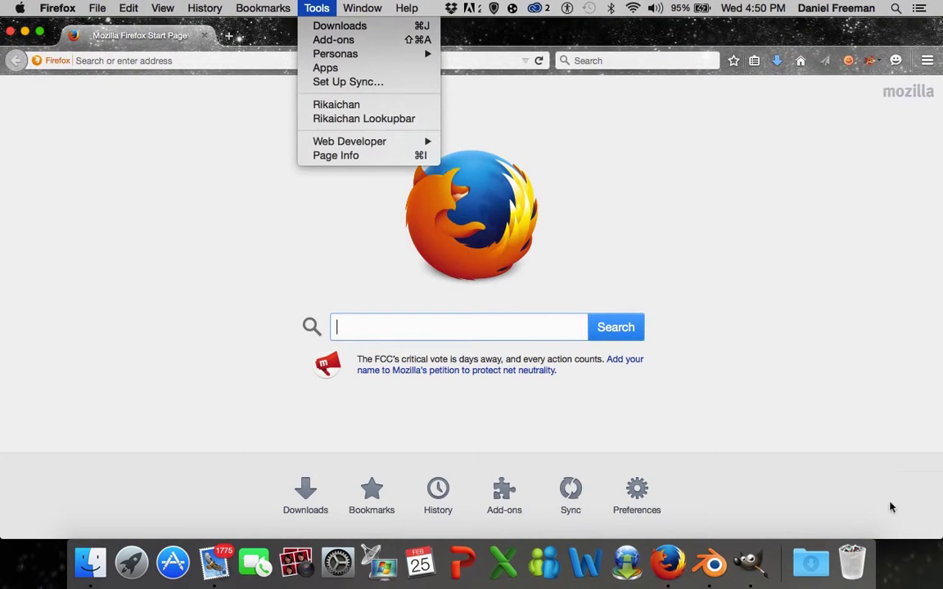
pyautogui.click(743, 573)
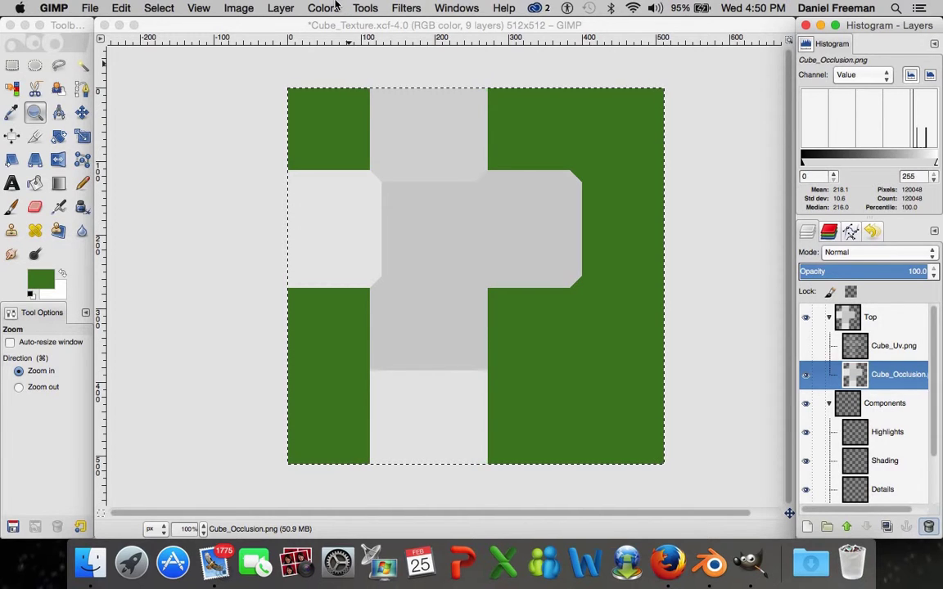
# - Apply Color to Alpha to the Cube_Occlusion.png layer, converting white (ffffff) to transparency
pyautogui.click(307, 8)
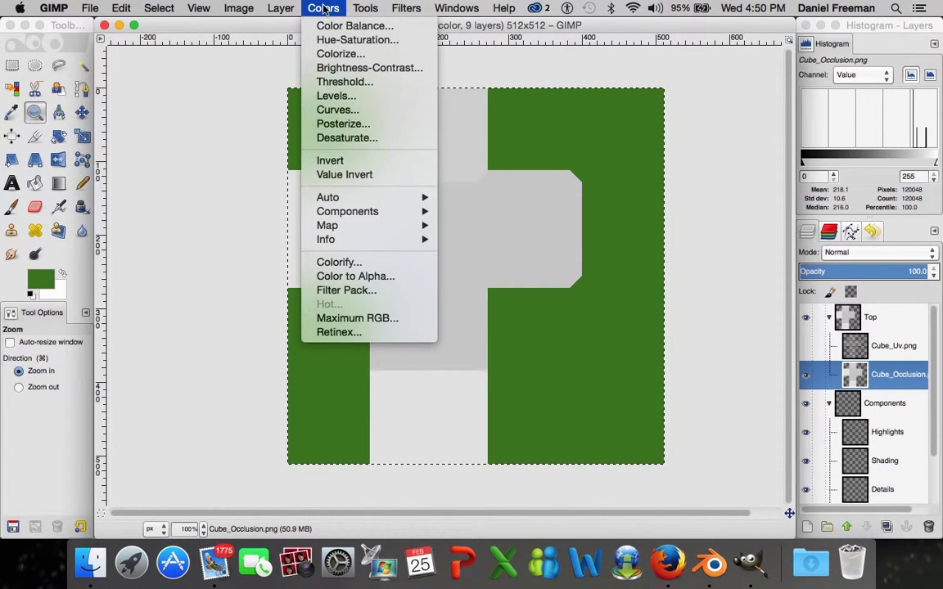
pyautogui.click(403, 277)
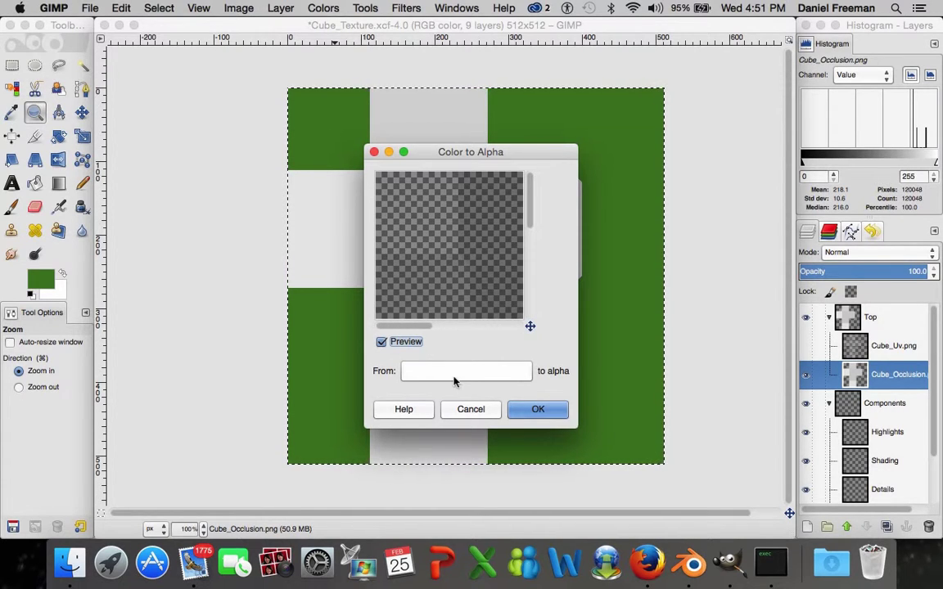
pyautogui.click(454, 376)
pyautogui.click(413, 266)
pyautogui.click(438, 379)
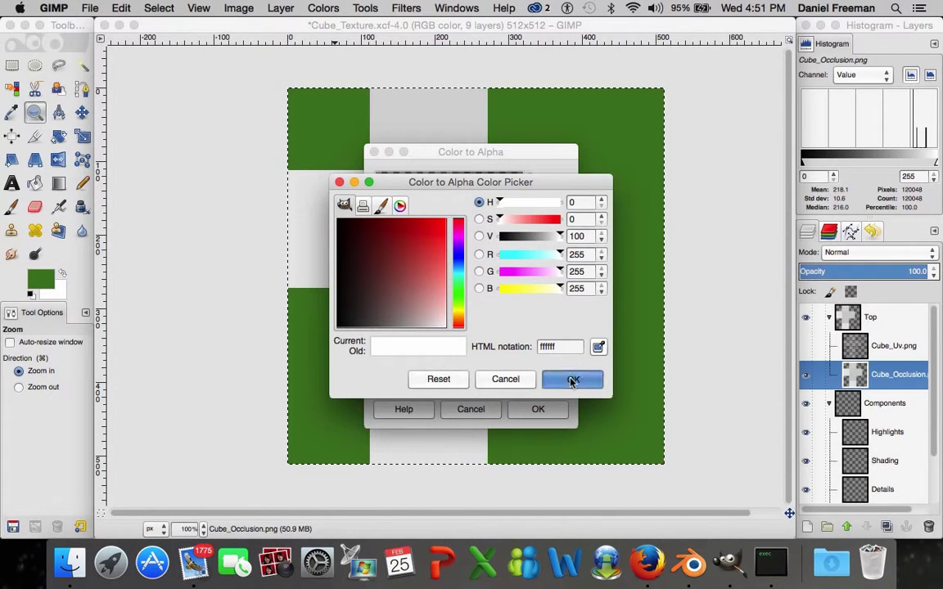
pyautogui.click(572, 380)
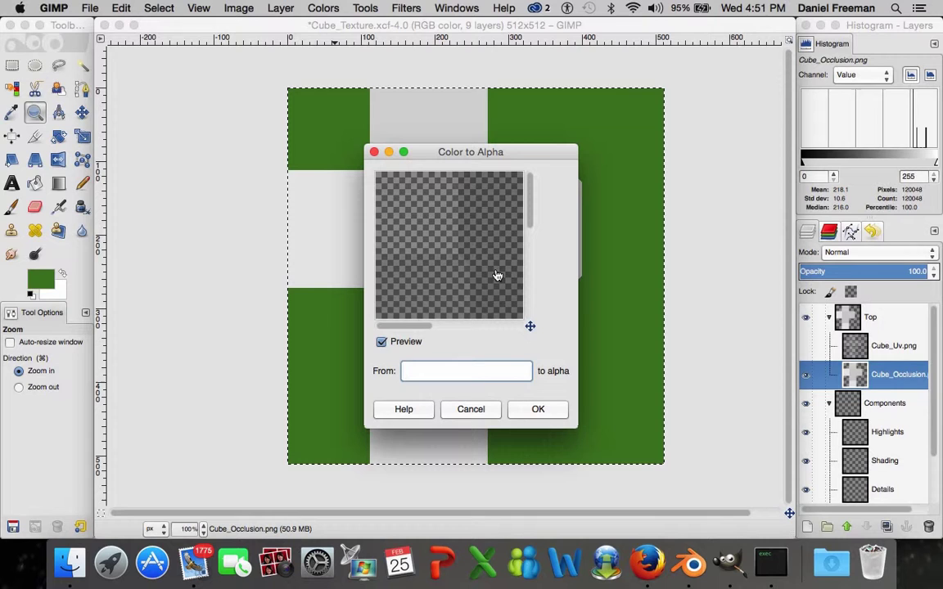
pyautogui.click(540, 411)
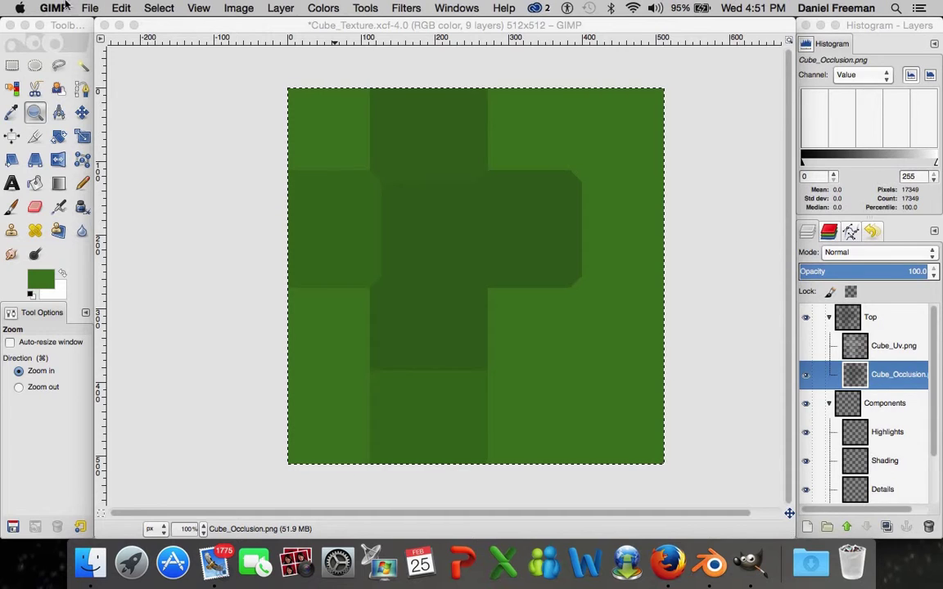
# - Export the image to Cube_Texture.png, overwriting the existing file, and switch to Blender
pyautogui.click(90, 7)
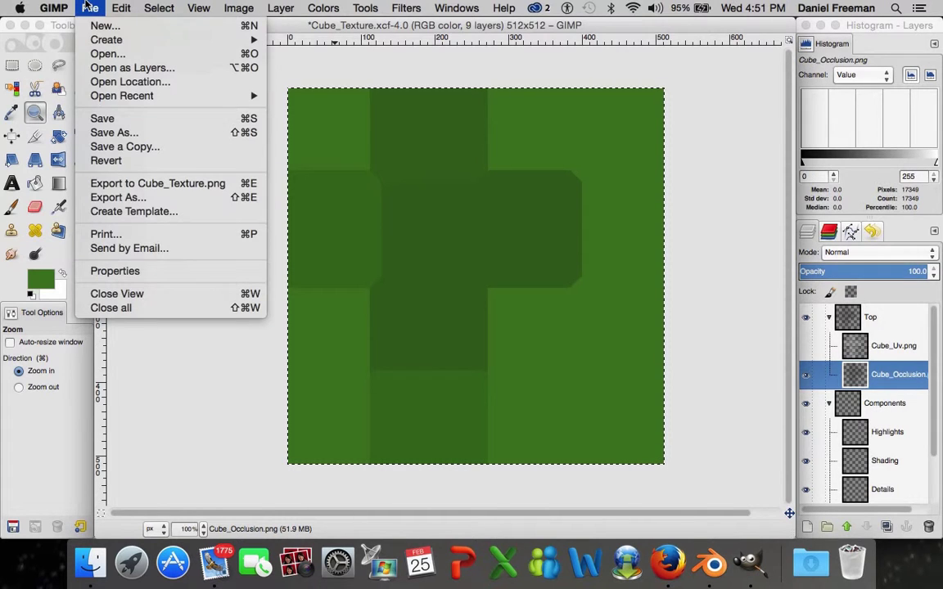
pyautogui.click(178, 188)
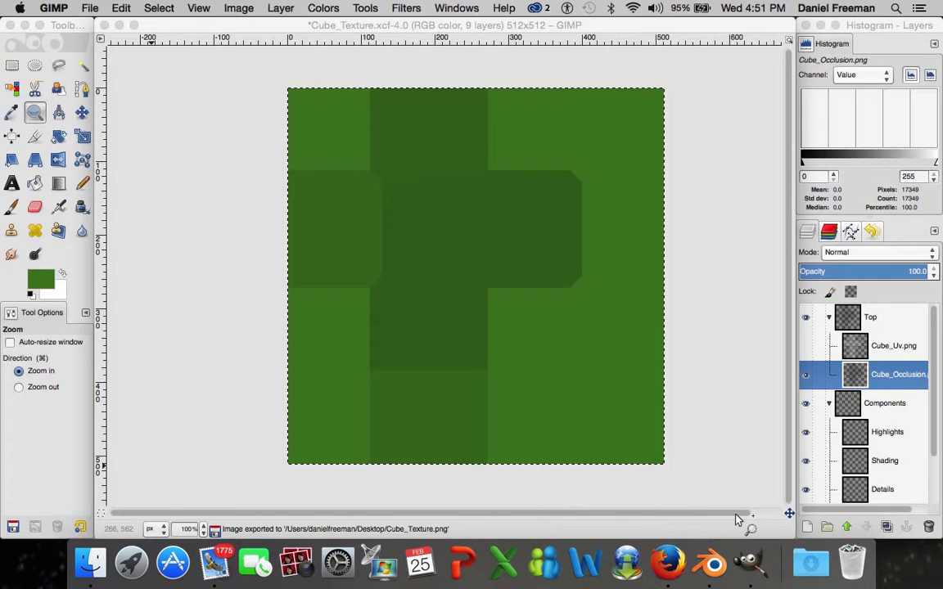
pyautogui.click(704, 563)
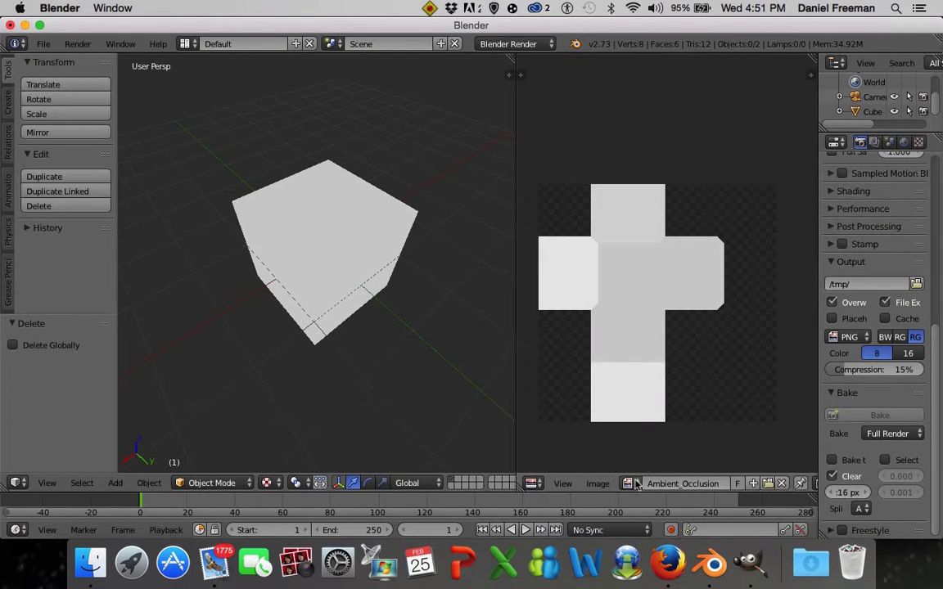
# - Assign Cube_Texture.png to the cube's faces in Edit Mode, reload the image from disk and return to Object Mode
pyautogui.click(374, 260)
pyautogui.rightClick(374, 261)
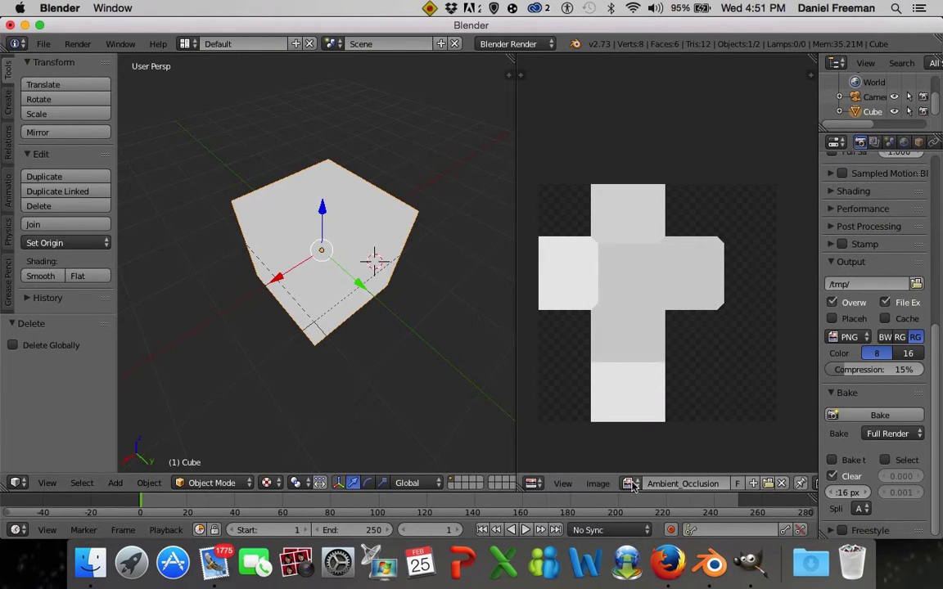
pyautogui.press('Tab')
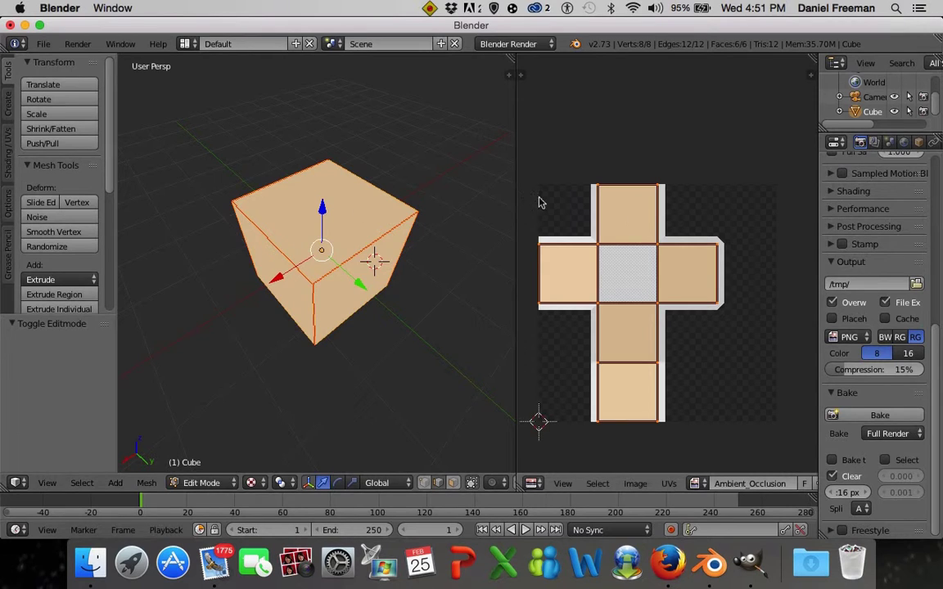
pyautogui.click(695, 483)
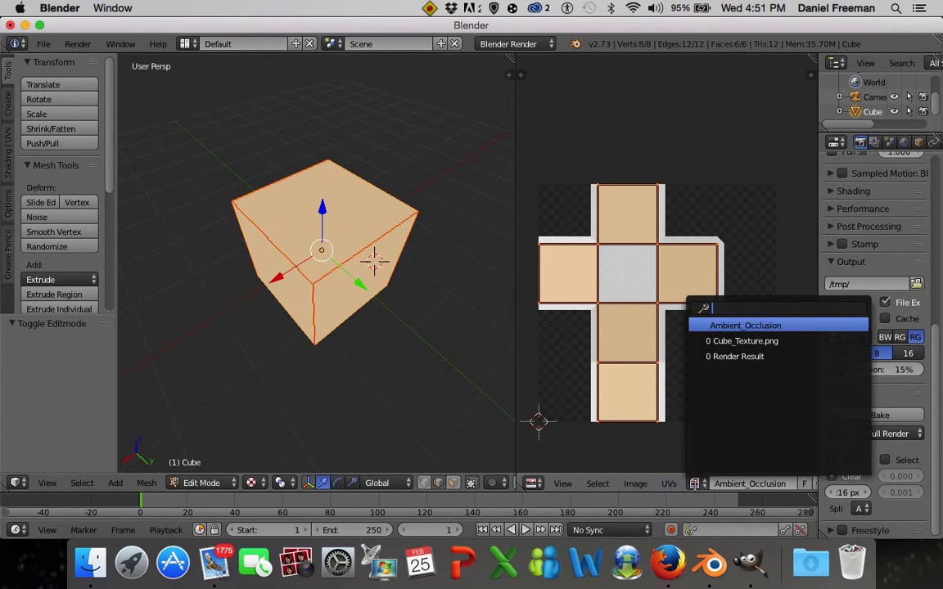
pyautogui.click(743, 341)
pyautogui.click(635, 483)
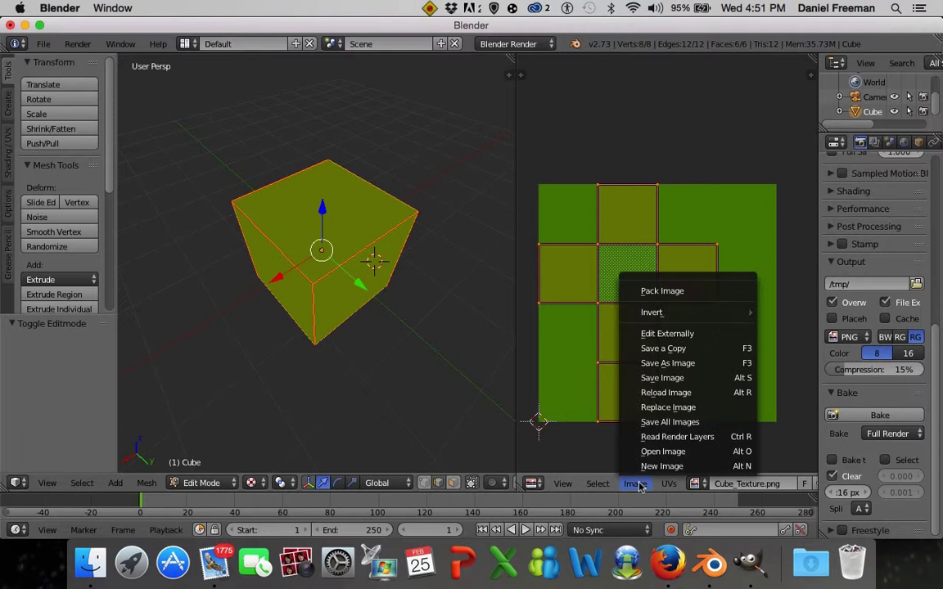
pyautogui.click(673, 392)
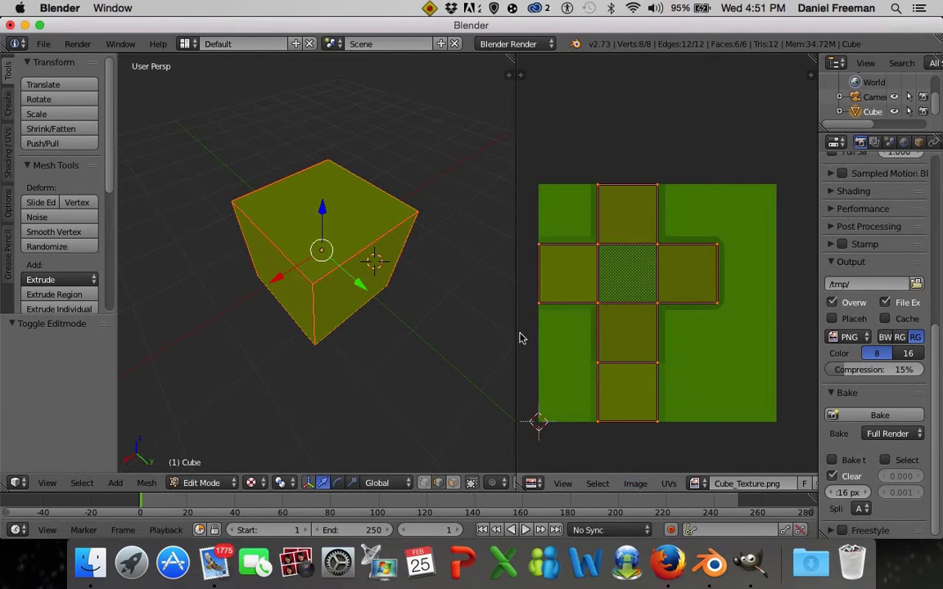
pyautogui.press('Tab')
# - Examine the occlusion shading on all sides of the textured cube and in the Cube_Texture.png image
pyautogui.scroll(4, 284, 324)
pyautogui.scroll(-5, 284, 324)
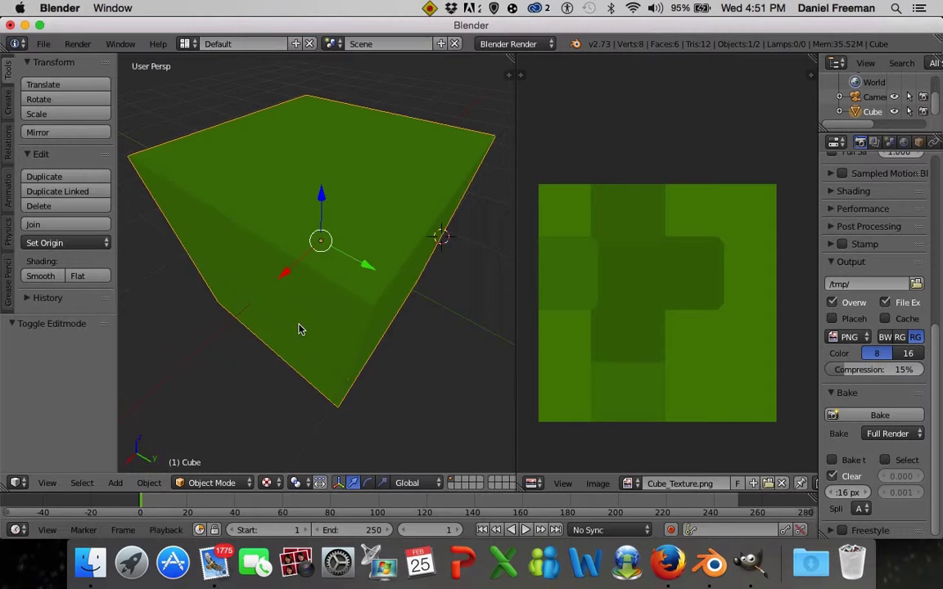
pyautogui.scroll(-5, 301, 328)
pyautogui.scroll(3, 388, 254)
pyautogui.scroll(6, 388, 254)
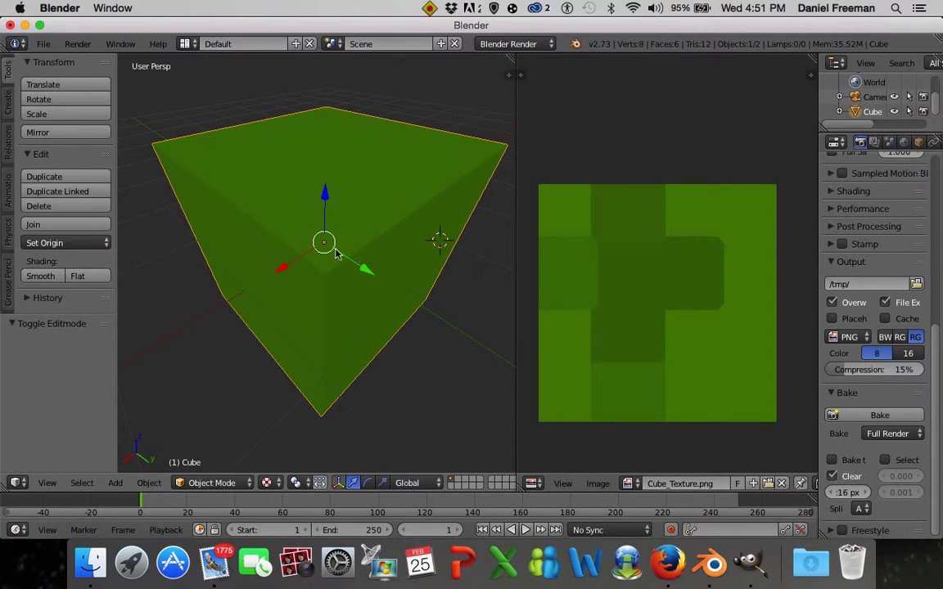
pyautogui.hscroll(5, 234, 241)
pyautogui.hscroll(-5, 425, 263)
pyautogui.hscroll(5, 158, 211)
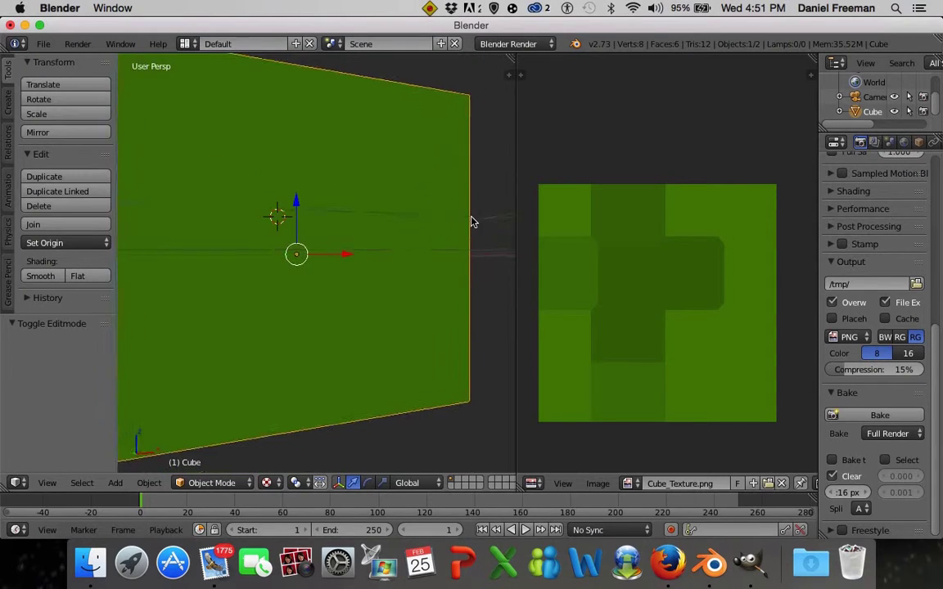
pyautogui.scroll(4, 472, 218)
pyautogui.hscroll(-5, 501, 142)
pyautogui.hscroll(4, 397, 147)
pyautogui.scroll(5, 421, 194)
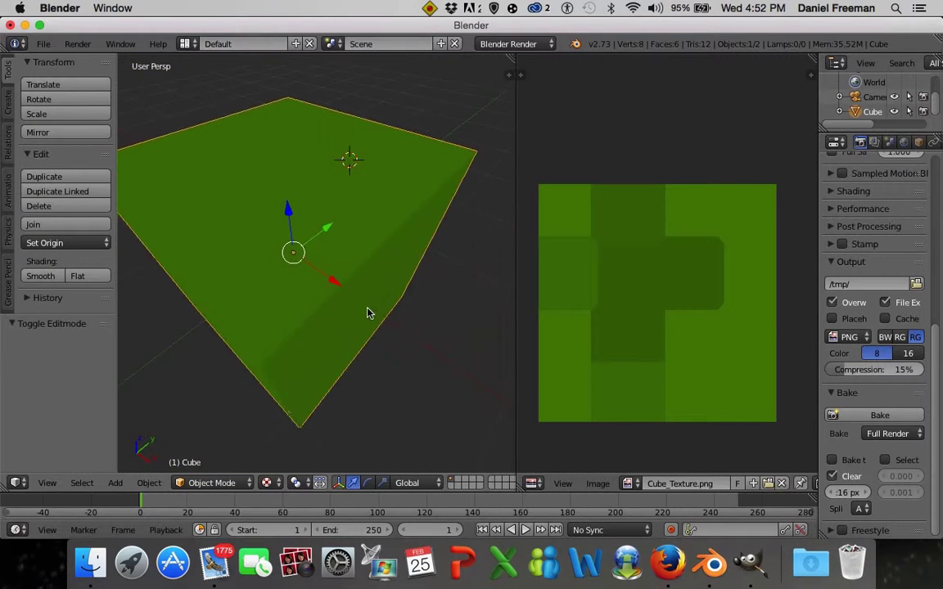
pyautogui.scroll(-3, 305, 298)
pyautogui.scroll(5, 253, 305)
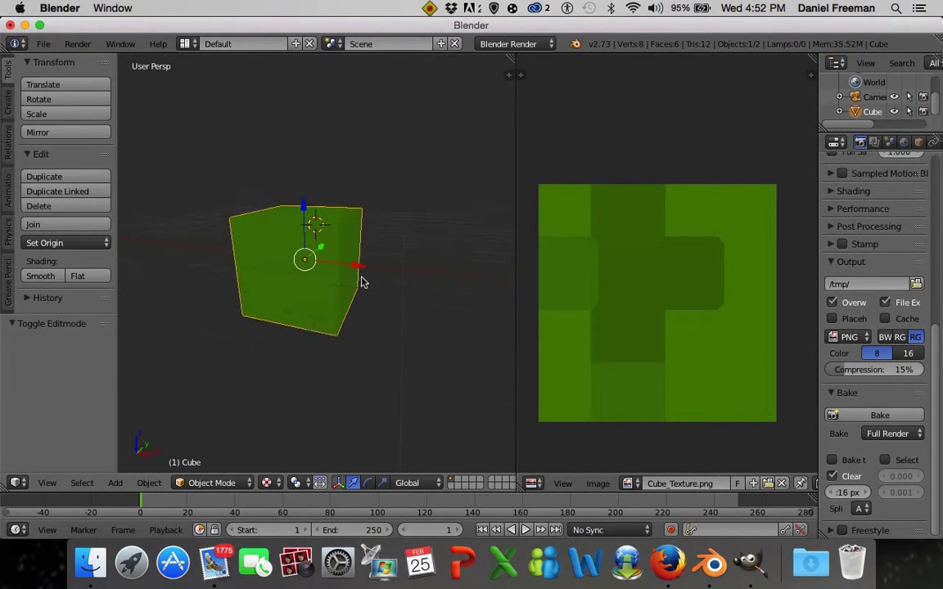
pyautogui.scroll(-3, 331, 282)
pyautogui.hscroll(-4, 354, 193)
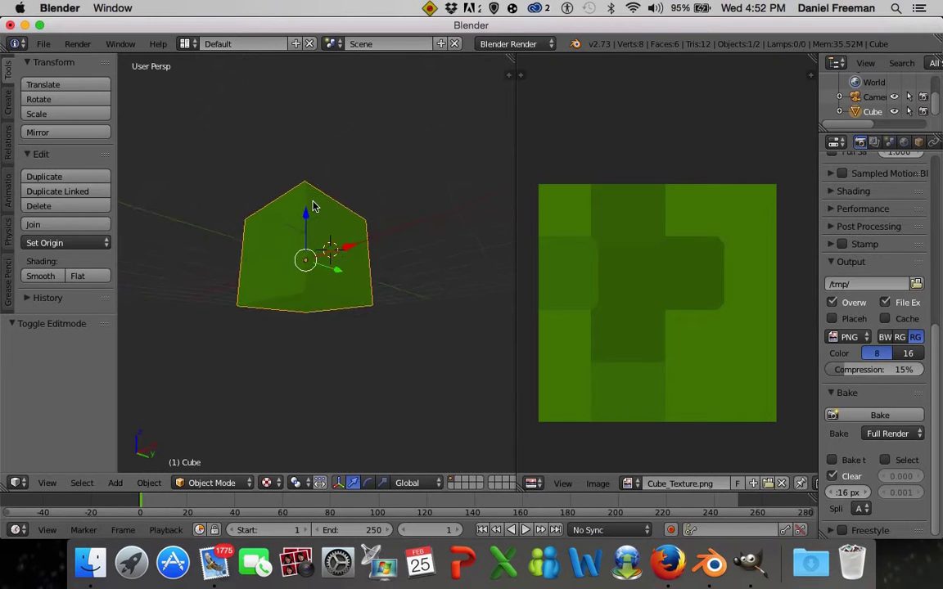
pyautogui.scroll(3, 344, 246)
pyautogui.scroll(2, 339, 253)
pyautogui.scroll(1, 629, 291)
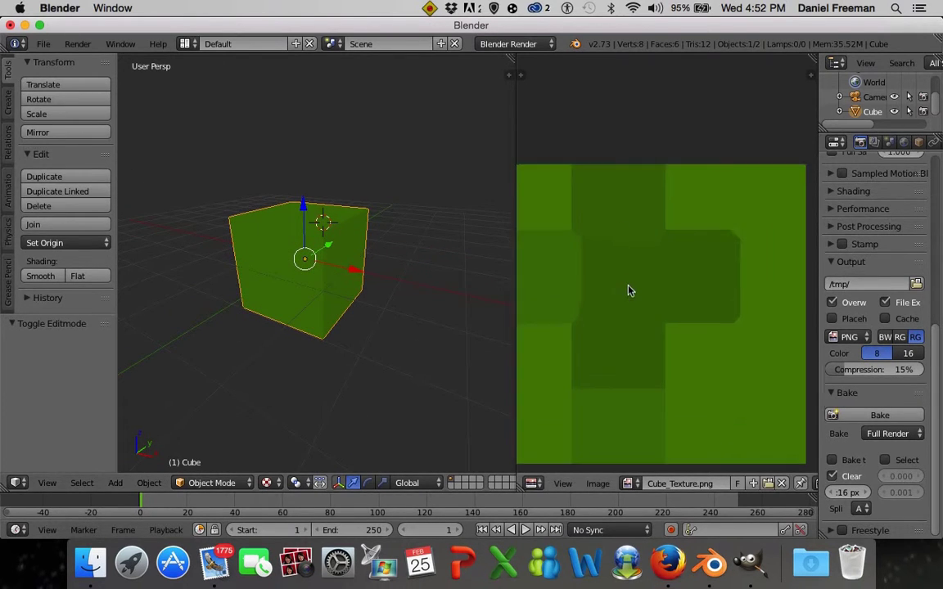
pyautogui.scroll(-2, 579, 300)
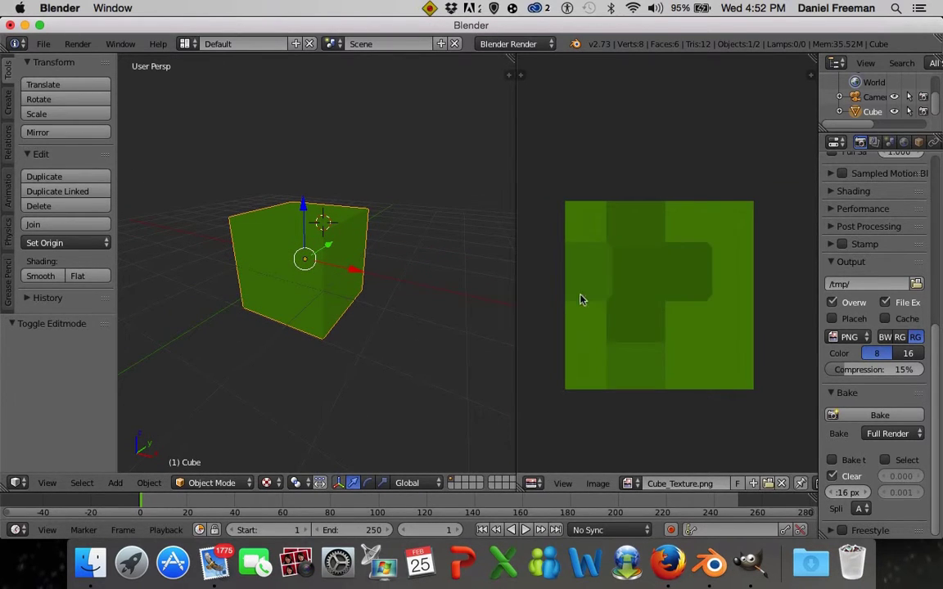
# - Switch to GIMP and make the Base layer in the Components group active
pyautogui.click(750, 563)
pyautogui.scroll(-2, 882, 348)
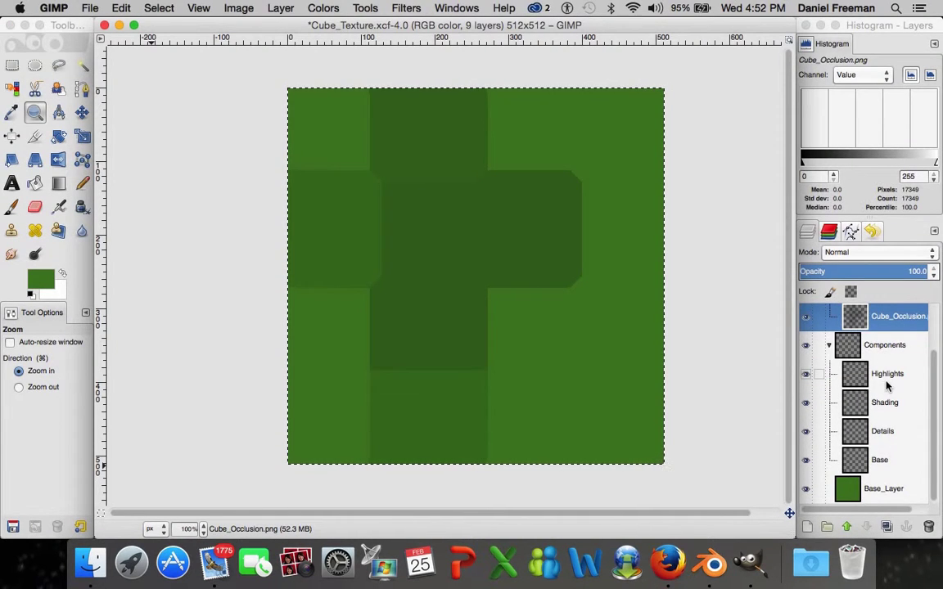
pyautogui.click(884, 459)
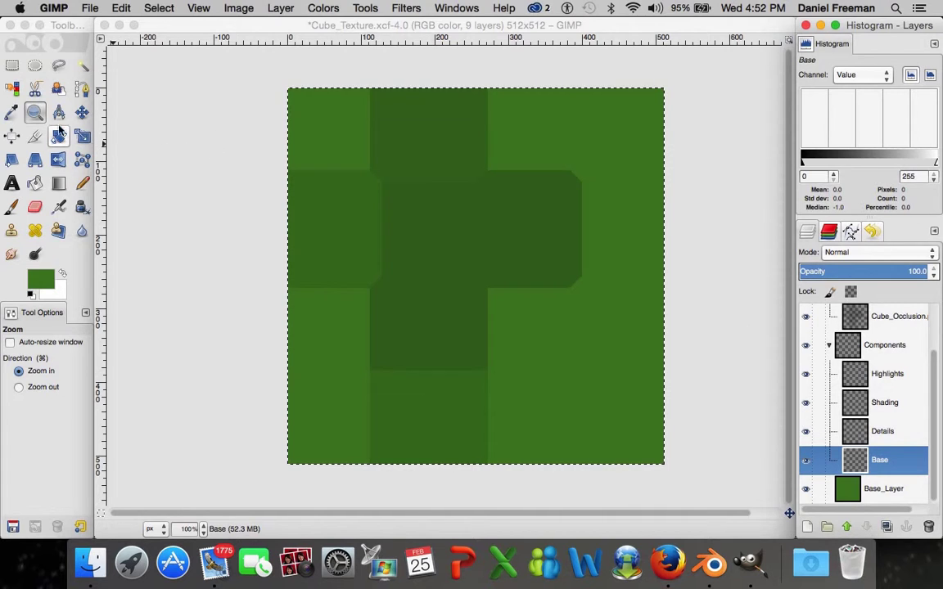
pyautogui.click(329, 248)
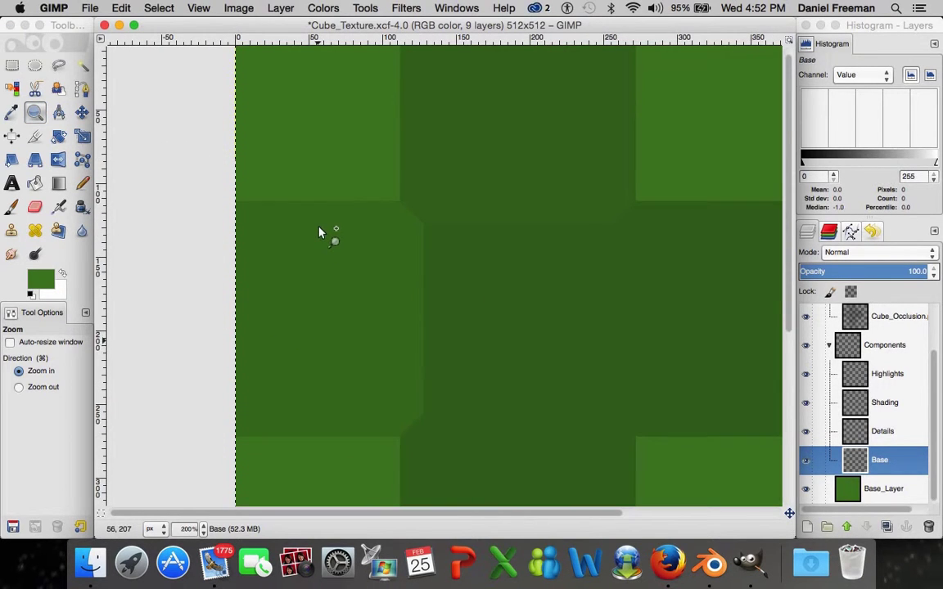
# - Switch to Blender and inspect the cube's front face in the front view
pyautogui.click(710, 563)
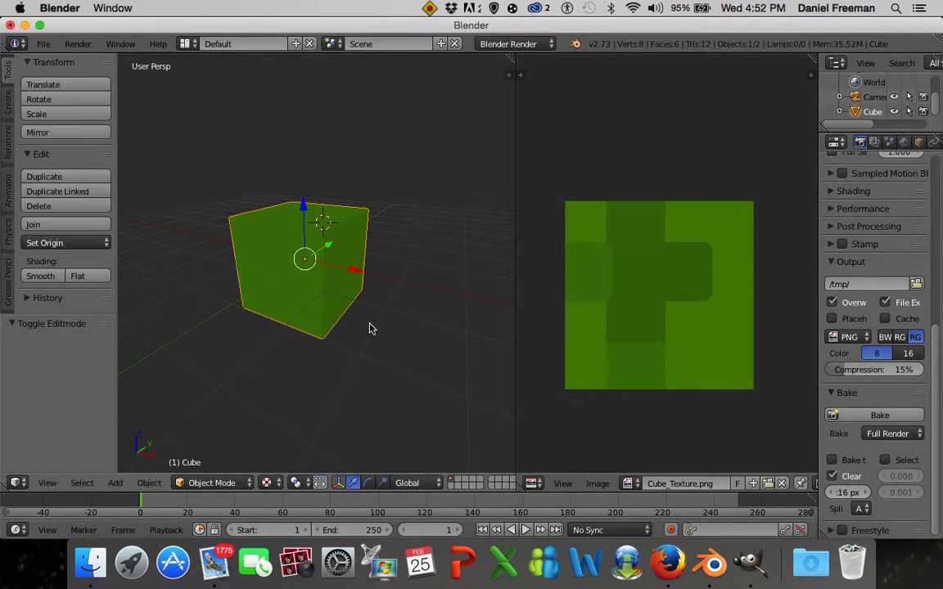
pyautogui.press('KP_1')
pyautogui.scroll(2, 351, 309)
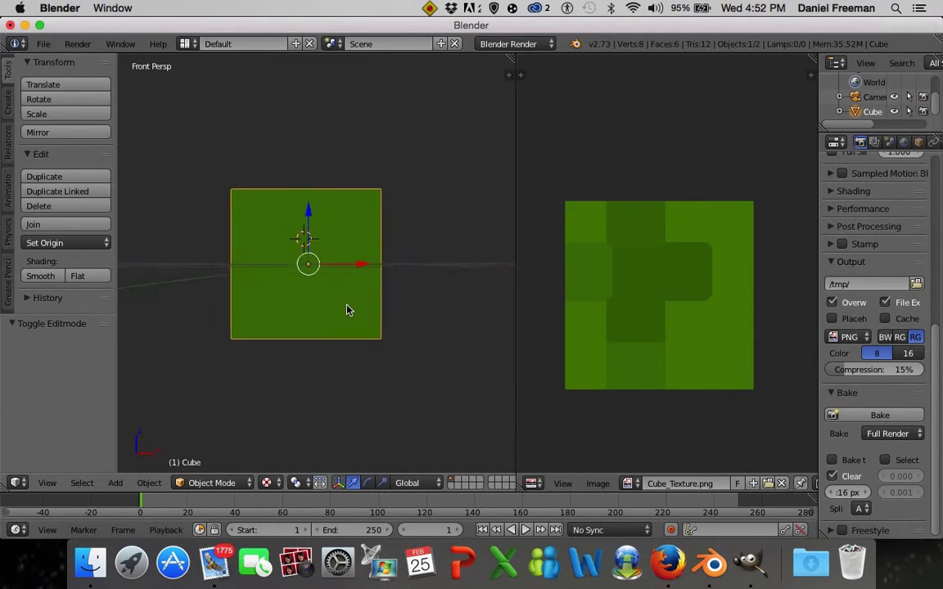
pyautogui.scroll(1, 344, 303)
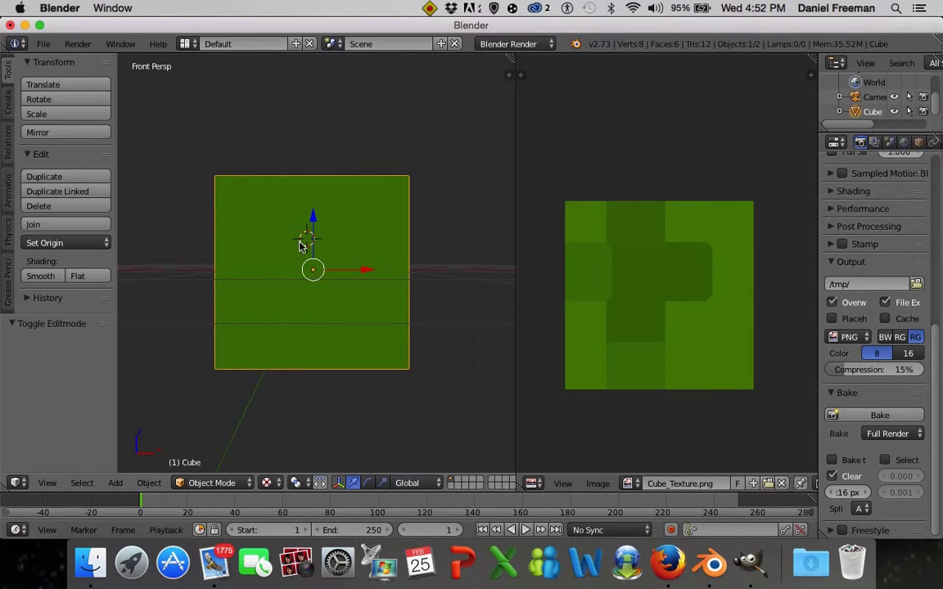
# - Select the cube's front face in Edit Mode and examine where it lies on the texture in the UV layout
pyautogui.press('Tab')
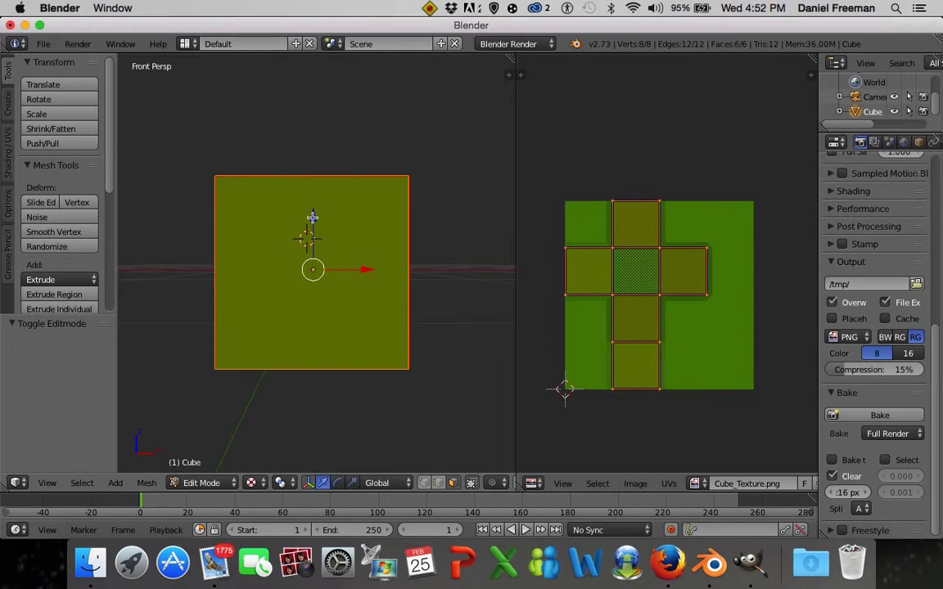
pyautogui.rightClick(307, 238)
pyautogui.scroll(3, 572, 276)
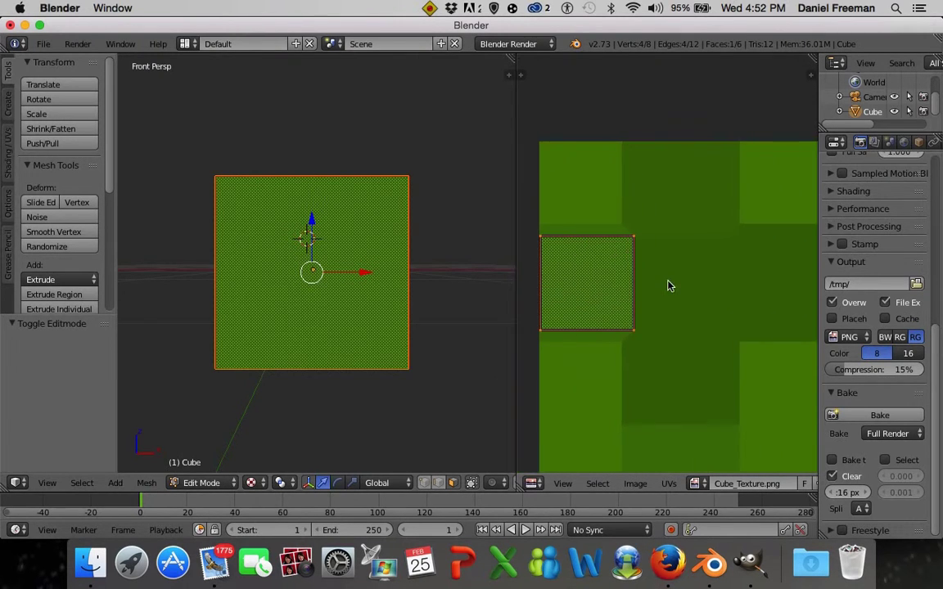
pyautogui.scroll(2, 667, 286)
pyautogui.scroll(3, 644, 263)
pyautogui.scroll(-2, 573, 246)
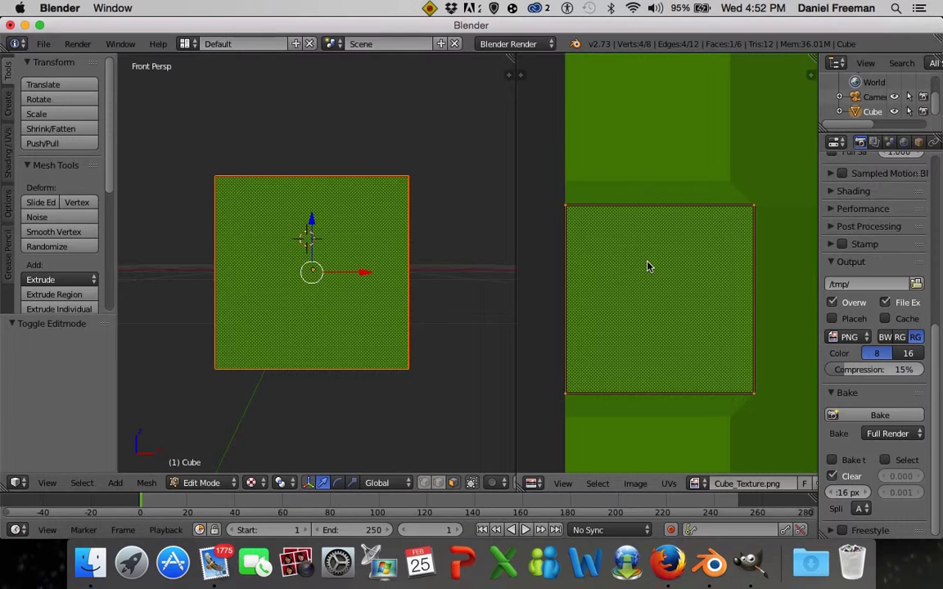
pyautogui.scroll(-4, 353, 156)
pyautogui.scroll(-4, 655, 284)
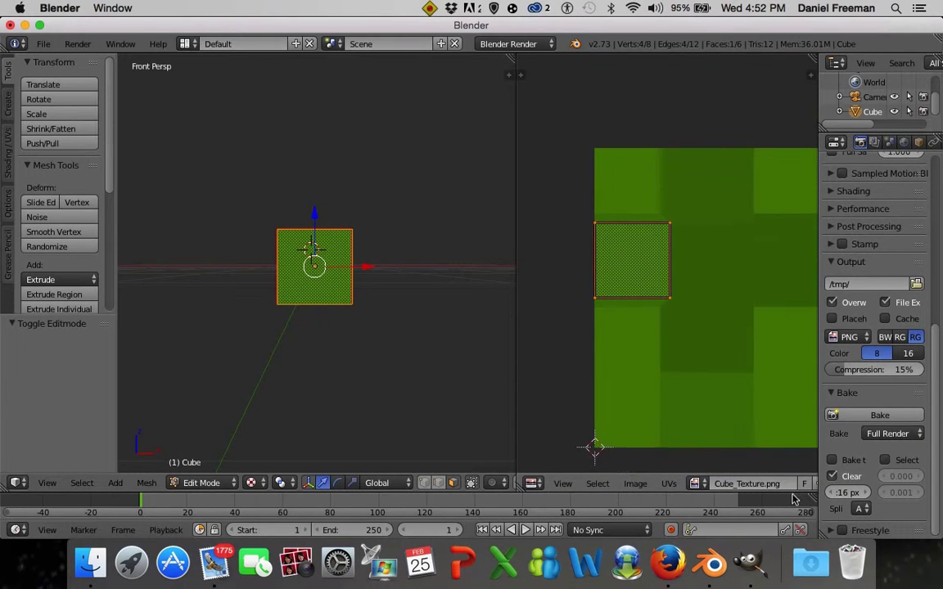
# - Switch to GIMP, show the Cube_Uv.png layer in the Top group and set its opacity to 26.7
pyautogui.click(749, 563)
pyautogui.scroll(2, 897, 311)
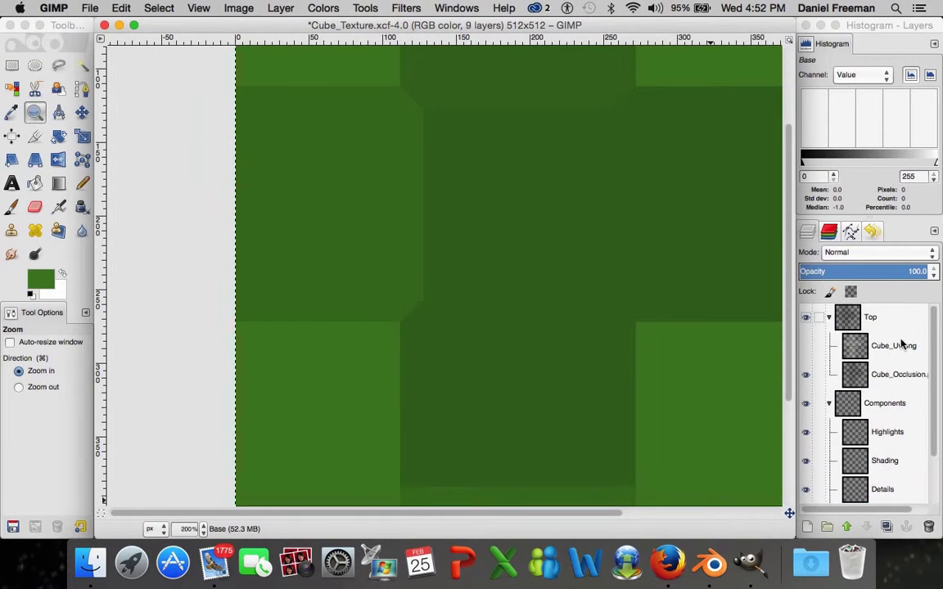
pyautogui.click(807, 346)
pyautogui.scroll(-2, 818, 393)
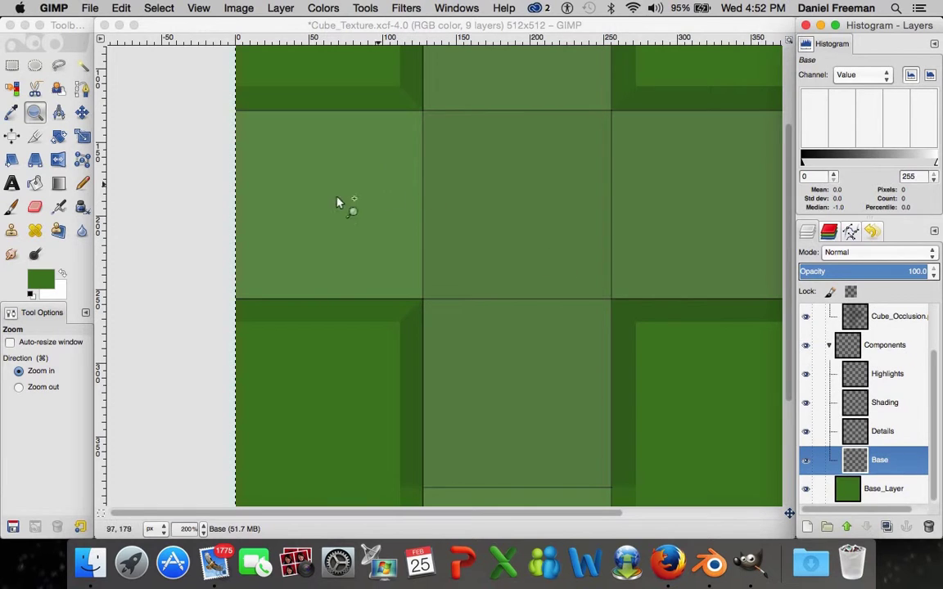
pyautogui.click(300, 176)
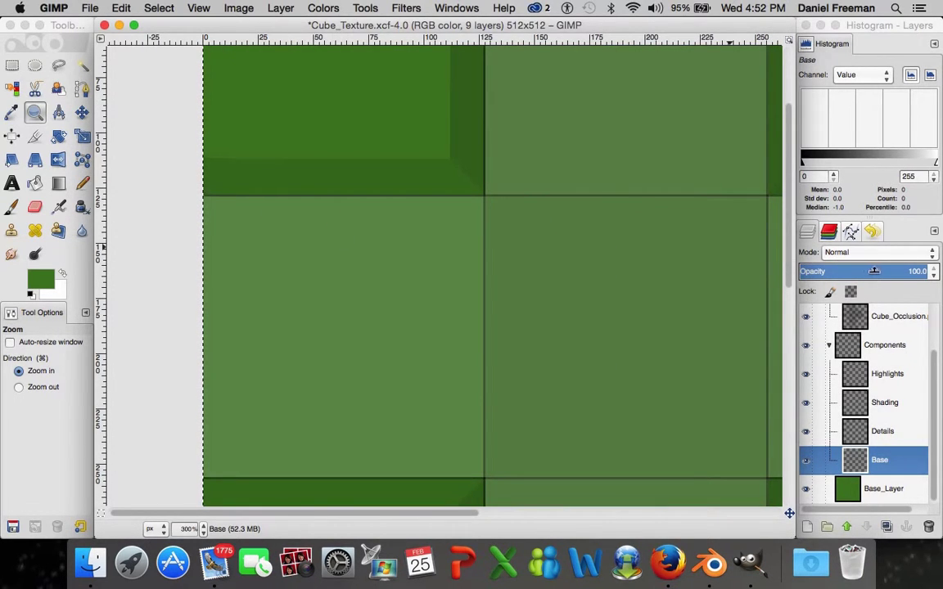
pyautogui.scroll(2, 871, 360)
pyautogui.click(875, 352)
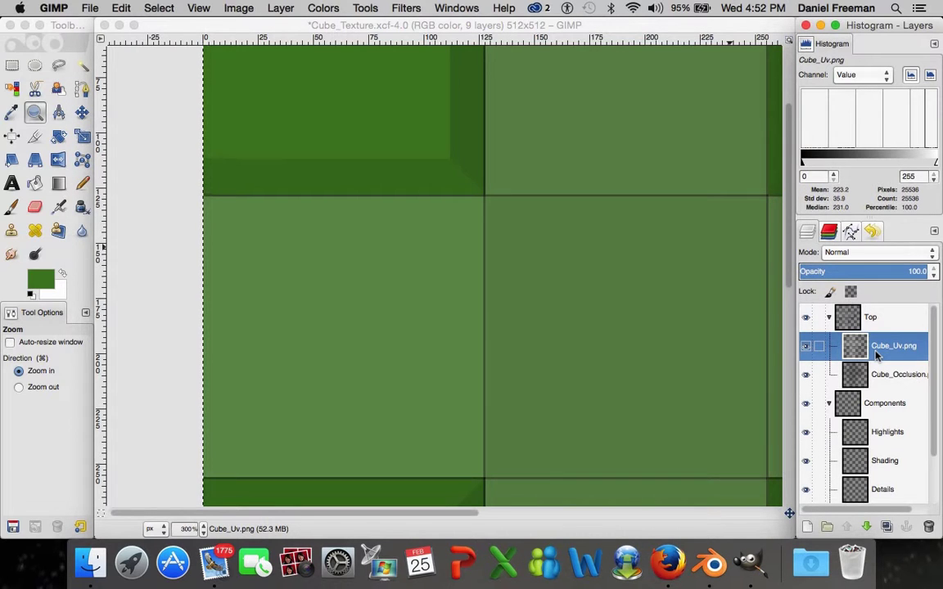
pyautogui.moveTo(910, 263); pyautogui.dragTo(837, 263)
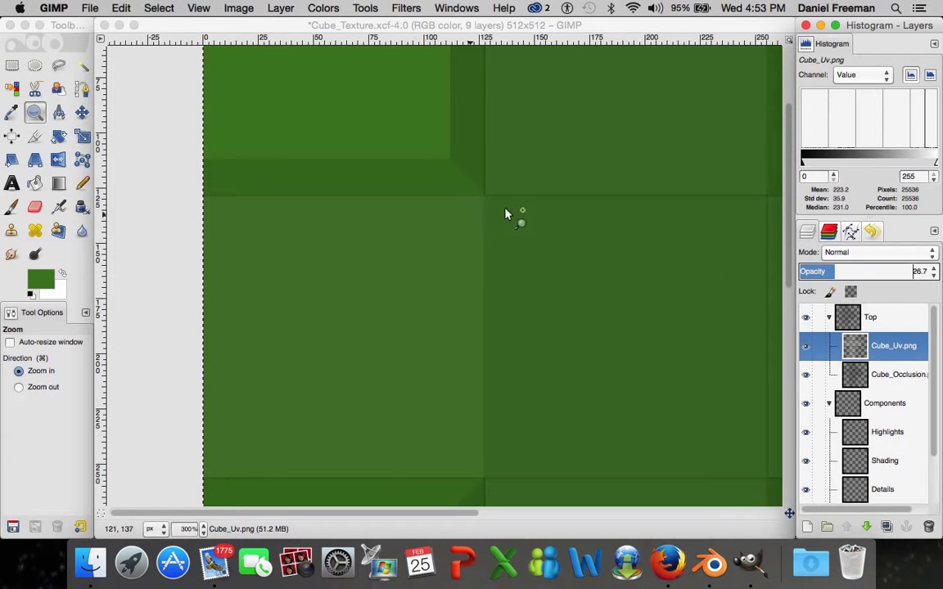
# - Rename the Components layer group as Eye
pyautogui.scroll(-3, 460, 345)
pyautogui.scroll(-4, 461, 345)
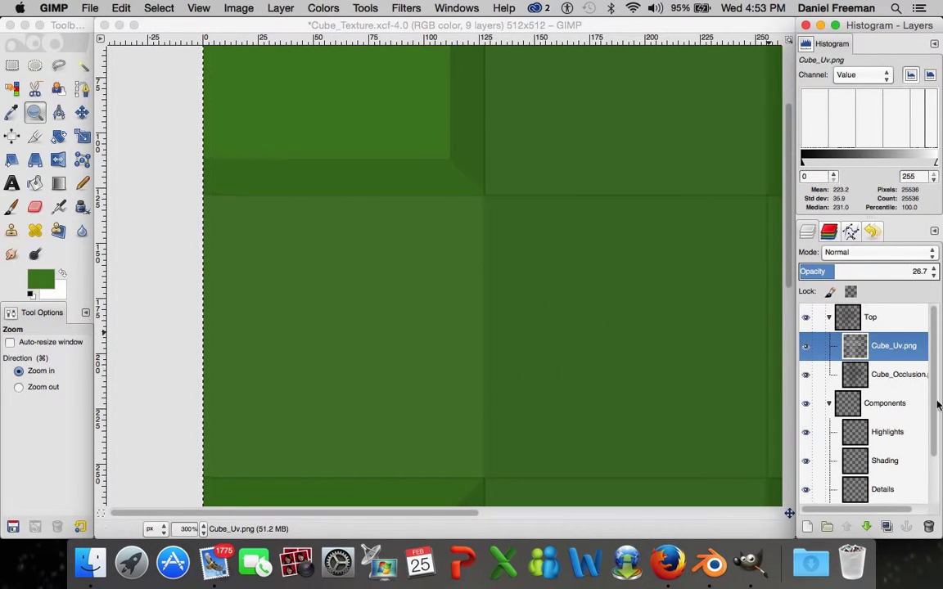
pyautogui.scroll(-3, 935, 400)
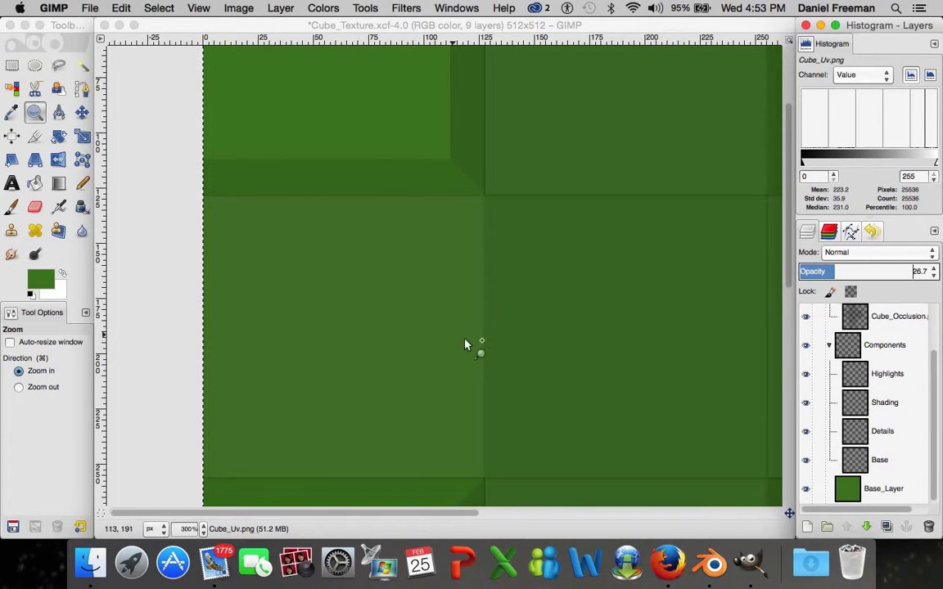
pyautogui.click(896, 461)
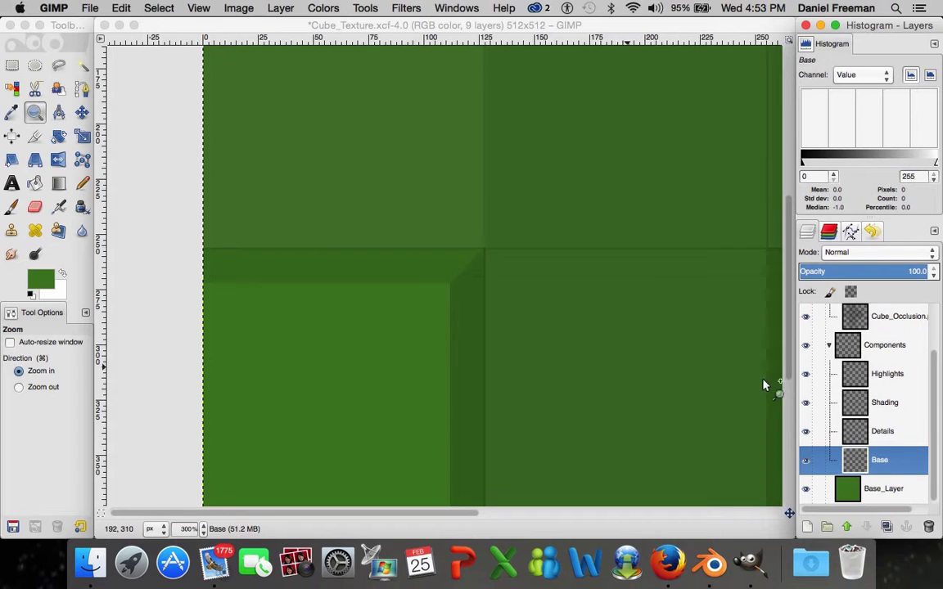
pyautogui.doubleClick(888, 344)
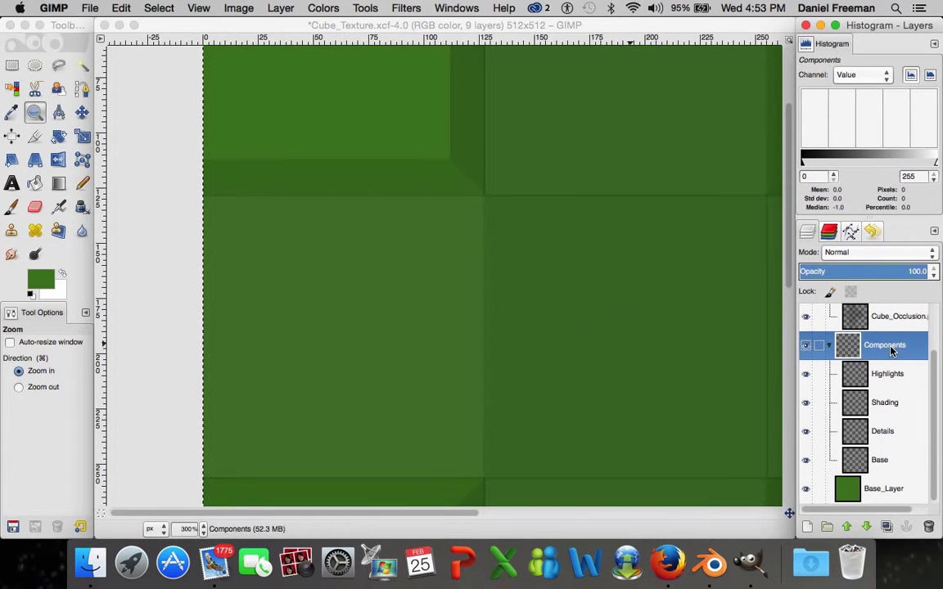
pyautogui.write('Eye')
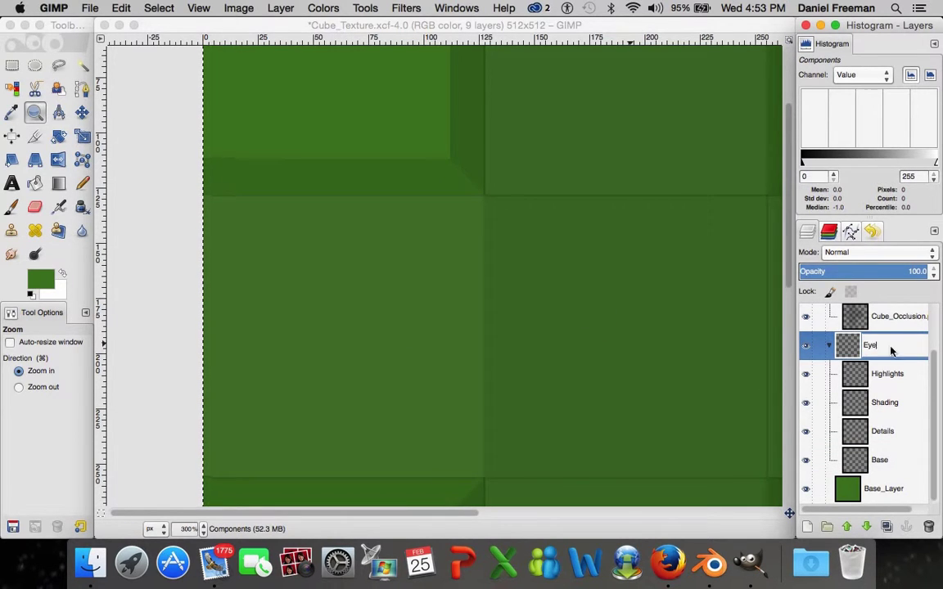
pyautogui.press('Return')
# - Rename the Base layer as Eye_Base and the Details layer as Eye_Details
pyautogui.doubleClick(880, 460)
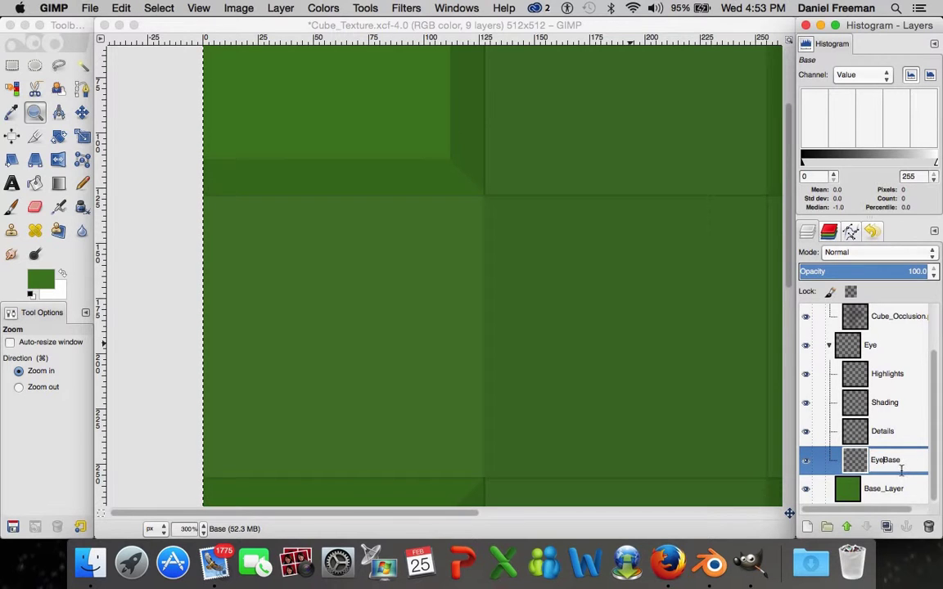
pyautogui.press('Return')
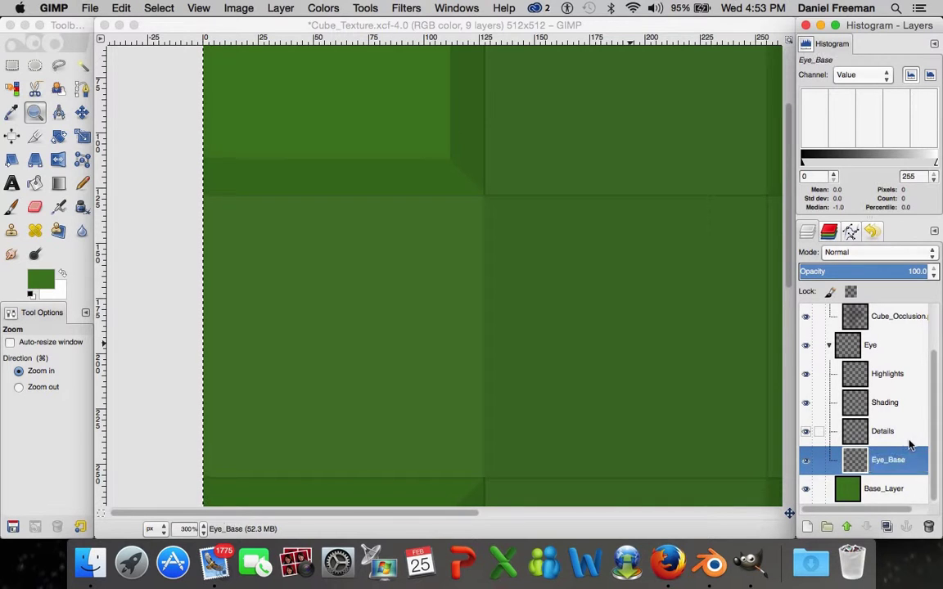
pyautogui.doubleClick(883, 433)
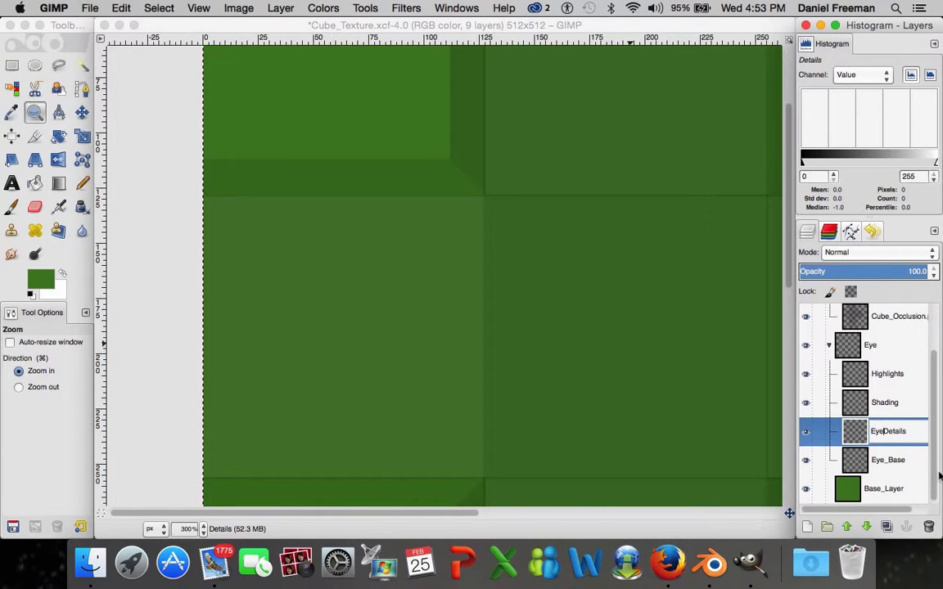
pyautogui.press('Return')
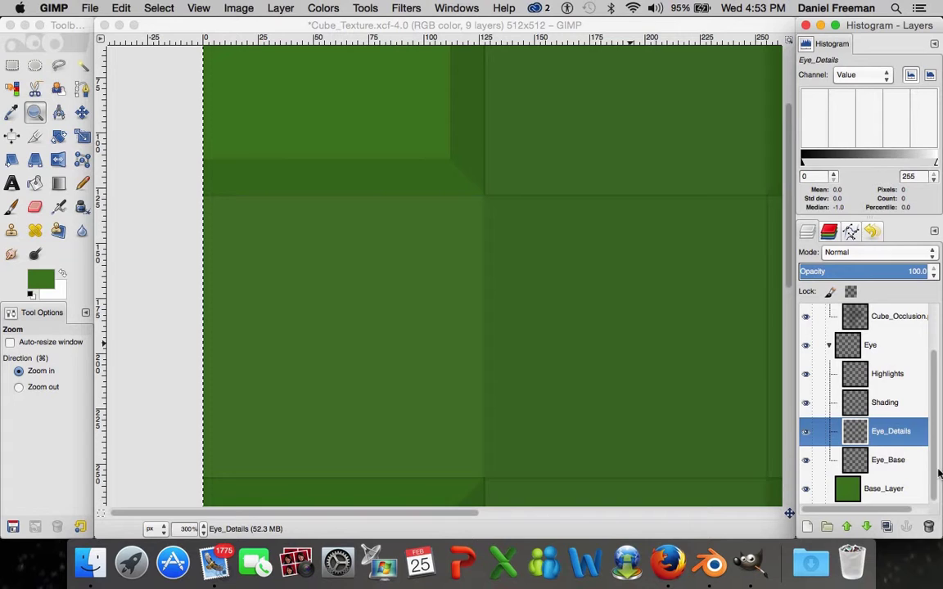
# - Rename the Shading layer as Eye_Shading and the Highlights layer as Eye_Highlights
pyautogui.doubleClick(884, 401)
pyautogui.write('Eye_')
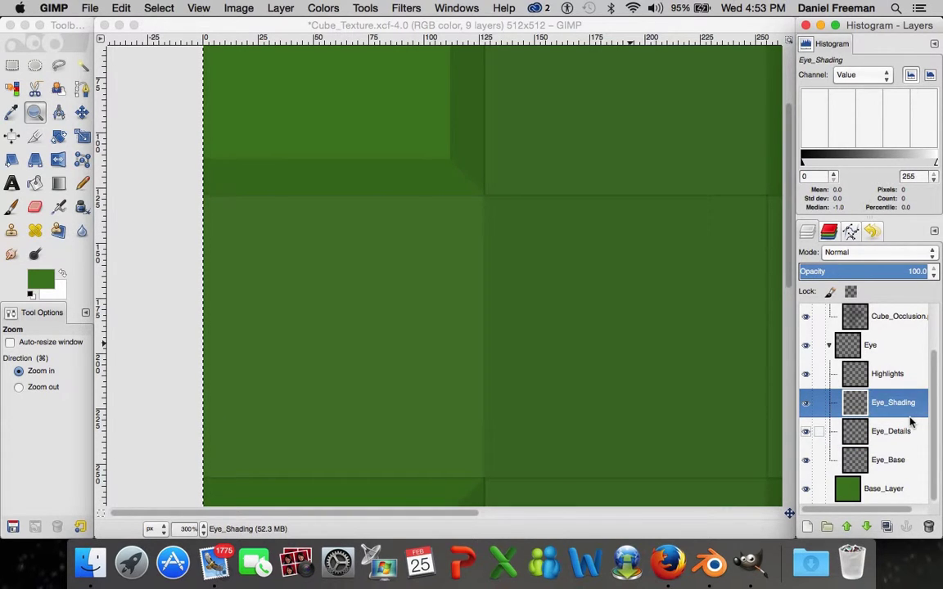
pyautogui.doubleClick(892, 375)
pyautogui.press('Return')
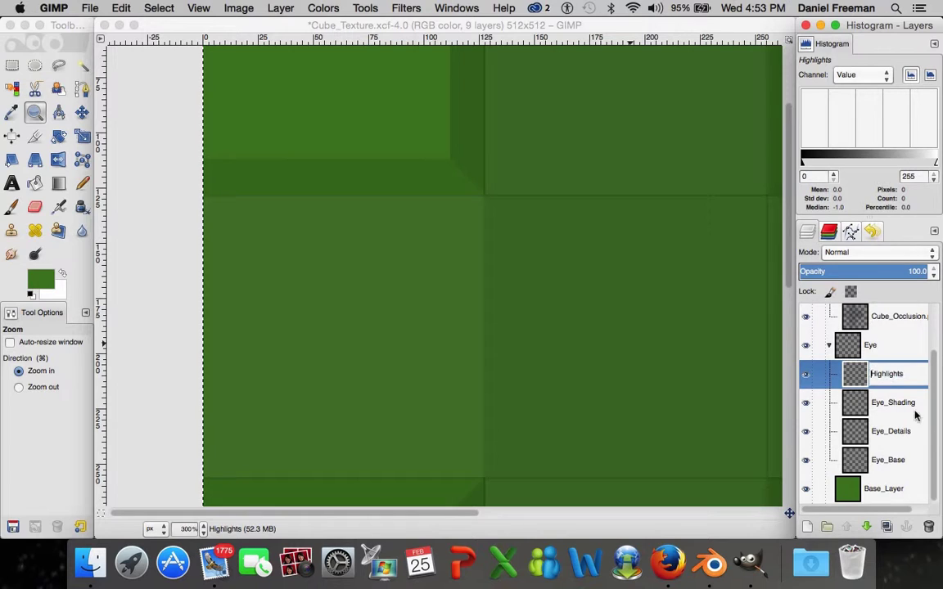
pyautogui.write('Eye')
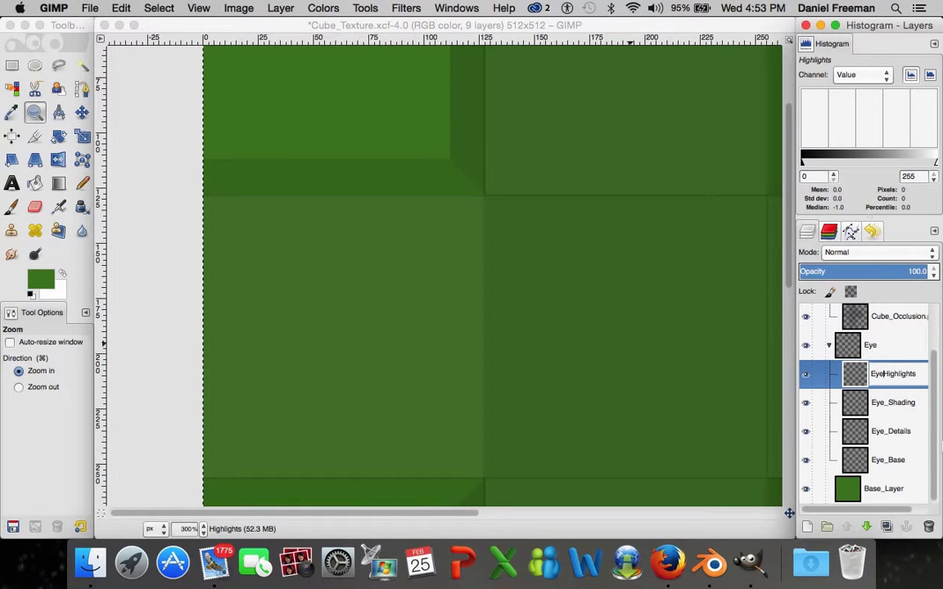
pyautogui.press('Return')
pyautogui.doubleClick(877, 374)
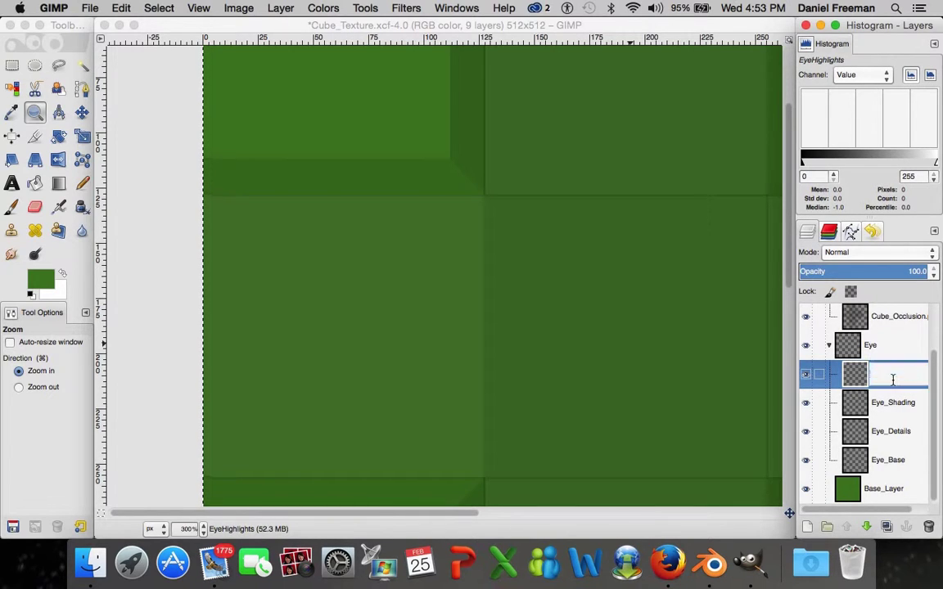
pyautogui.write('_')
pyautogui.press('Return')
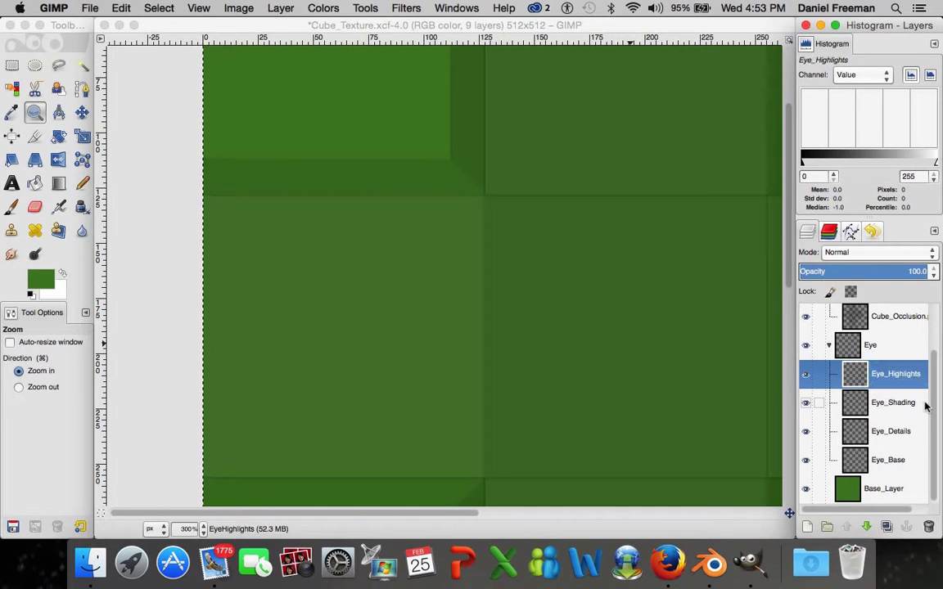
# - Make the Eye_Base layer in the Eye group active
pyautogui.scroll(2, 917, 407)
pyautogui.scroll(-2, 918, 407)
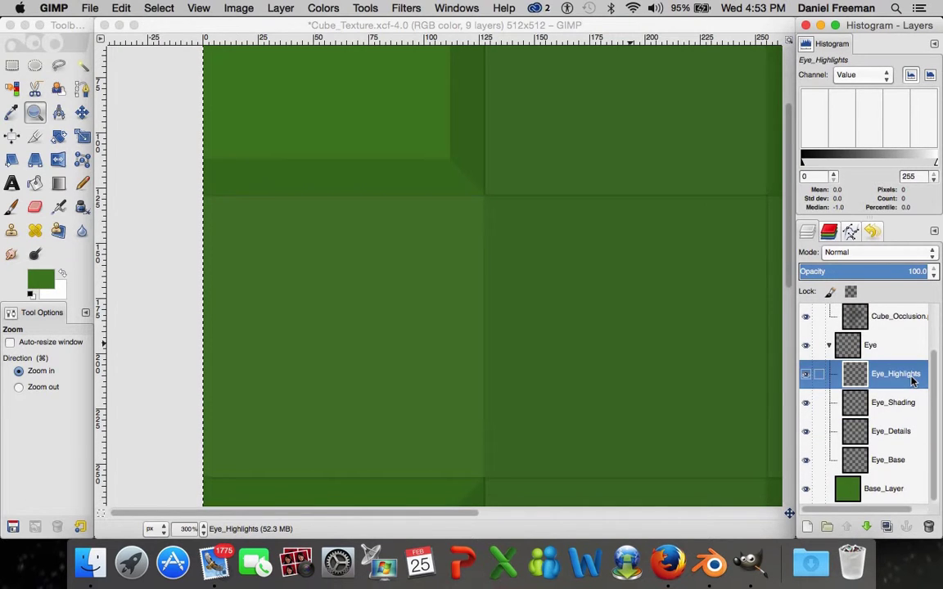
pyautogui.scroll(-3, 495, 185)
pyautogui.scroll(3, 496, 185)
pyautogui.scroll(-3, 495, 185)
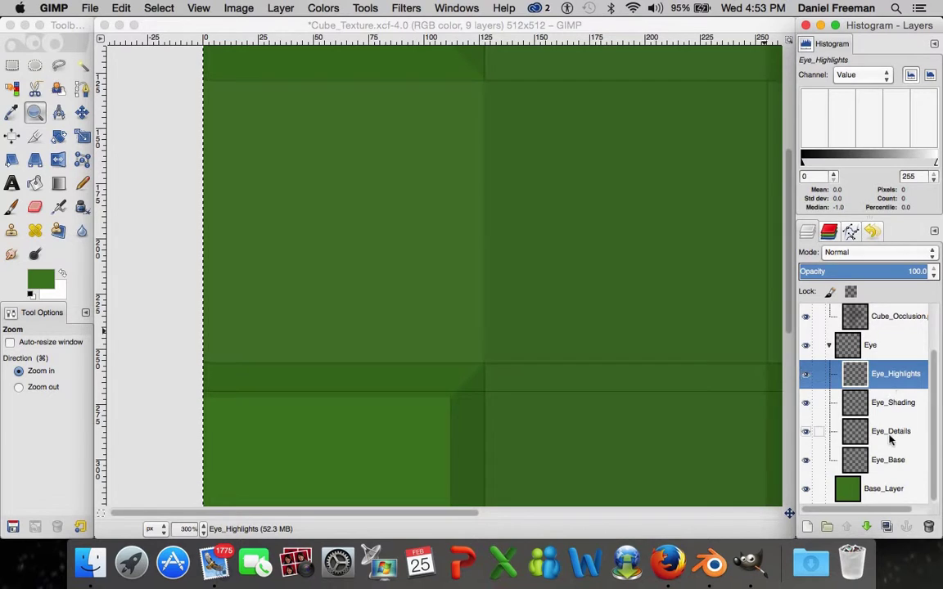
pyautogui.click(891, 459)
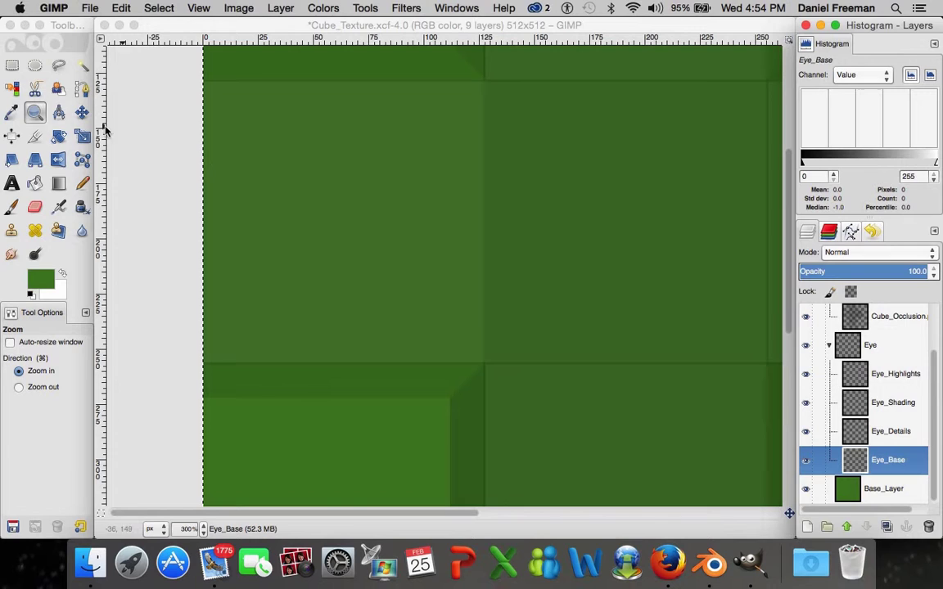
# - Inspect the front face's square of the UV layout on the texture up close
pyautogui.click(39, 112)
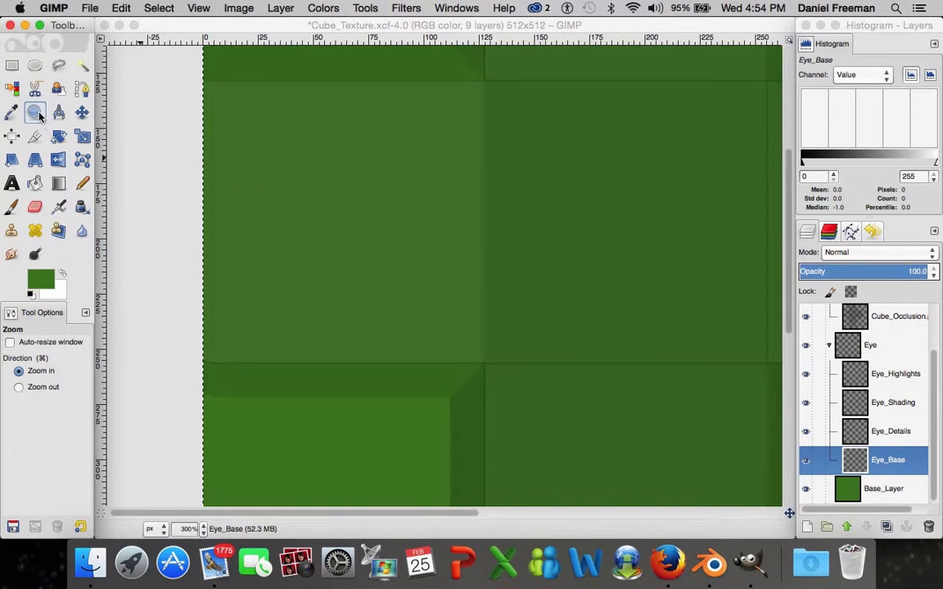
pyautogui.click(403, 270)
pyautogui.click(403, 270)
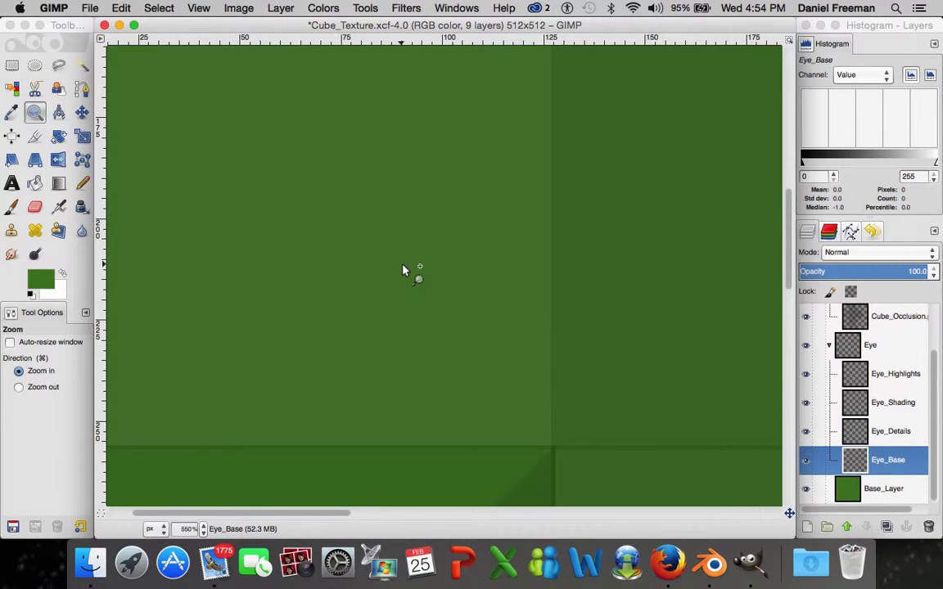
pyautogui.press('1')
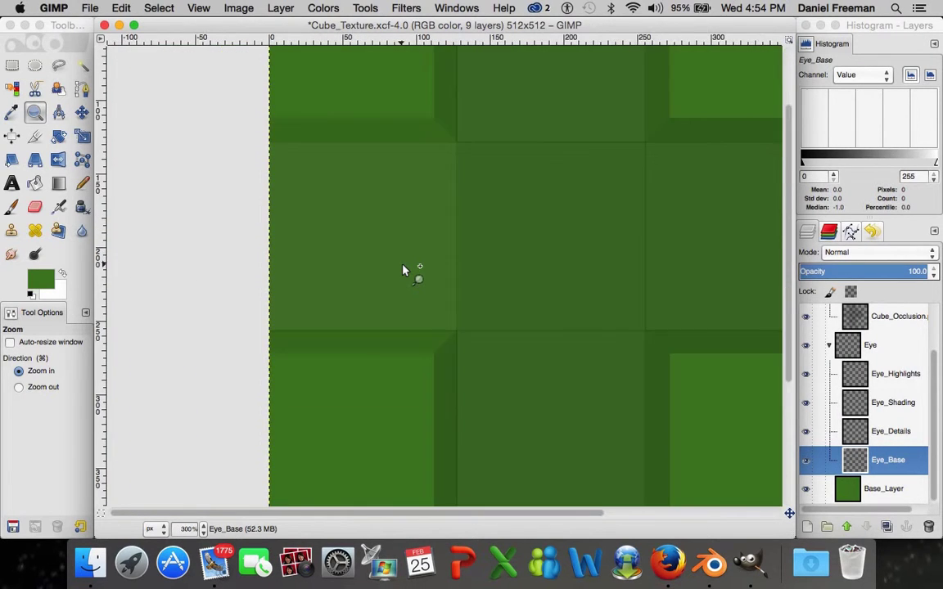
pyautogui.scroll(5, 402, 270)
pyautogui.scroll(-4, 402, 270)
pyautogui.scroll(-2, 264, 262)
pyautogui.scroll(4, 264, 262)
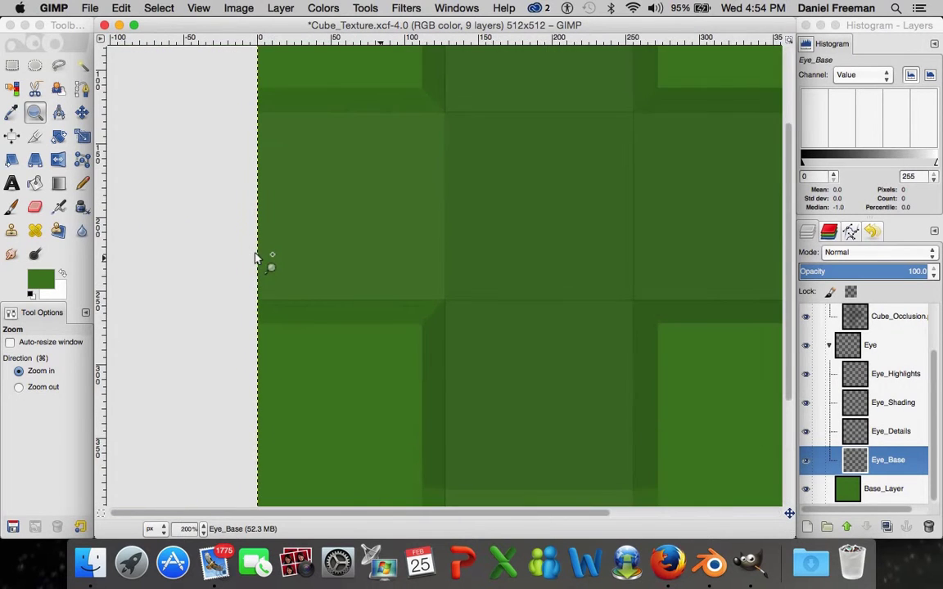
# - Activate the Paintbrush and give it the soft-edged round 2. Hardness brush in place of the bristle brush
pyautogui.click(12, 208)
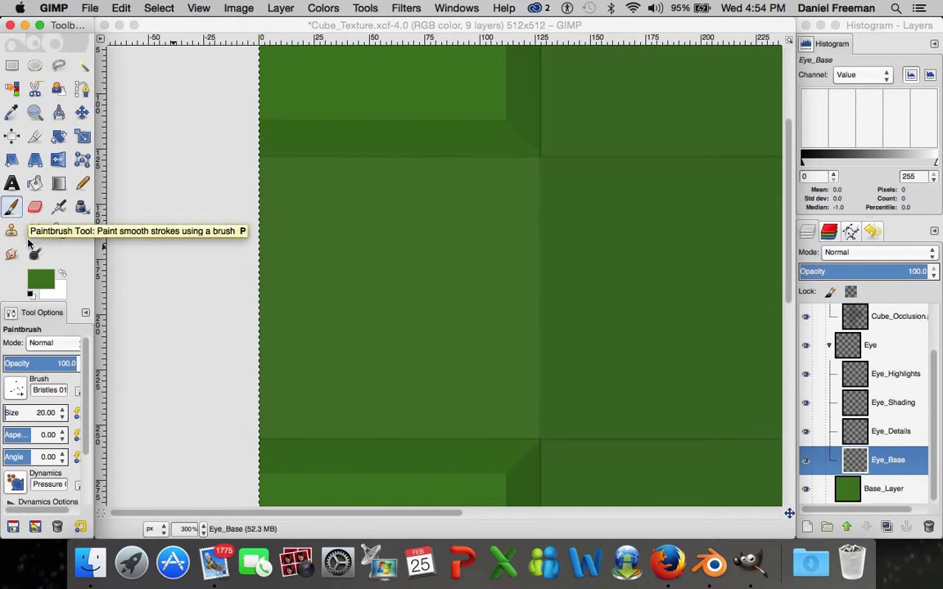
pyautogui.click(19, 396)
pyautogui.click(17, 398)
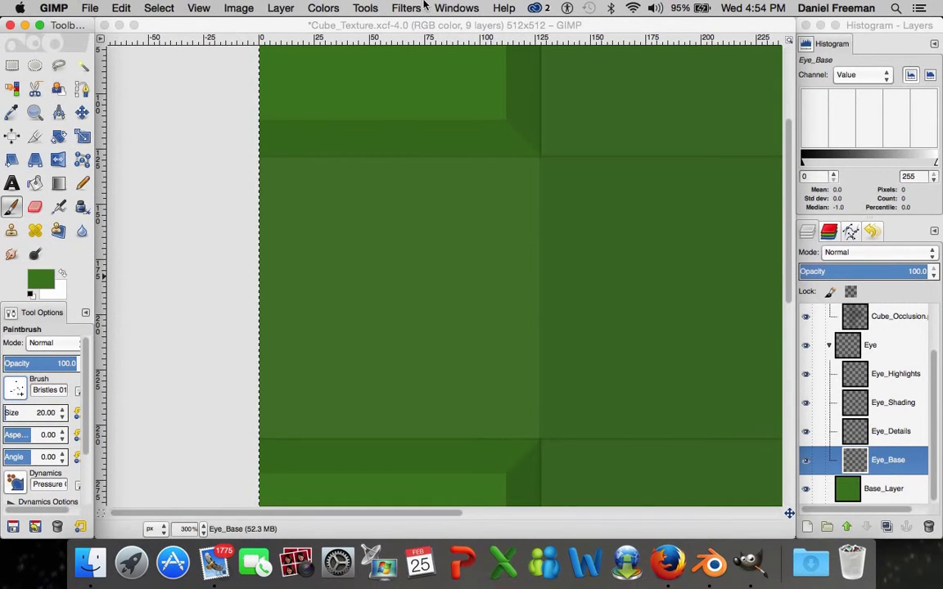
pyautogui.click(460, 7)
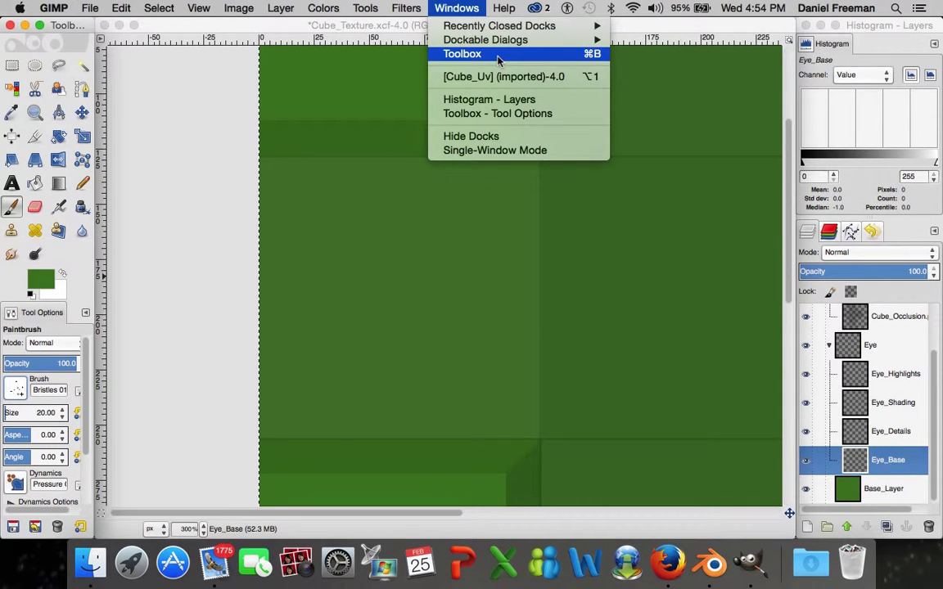
pyautogui.click(36, 5)
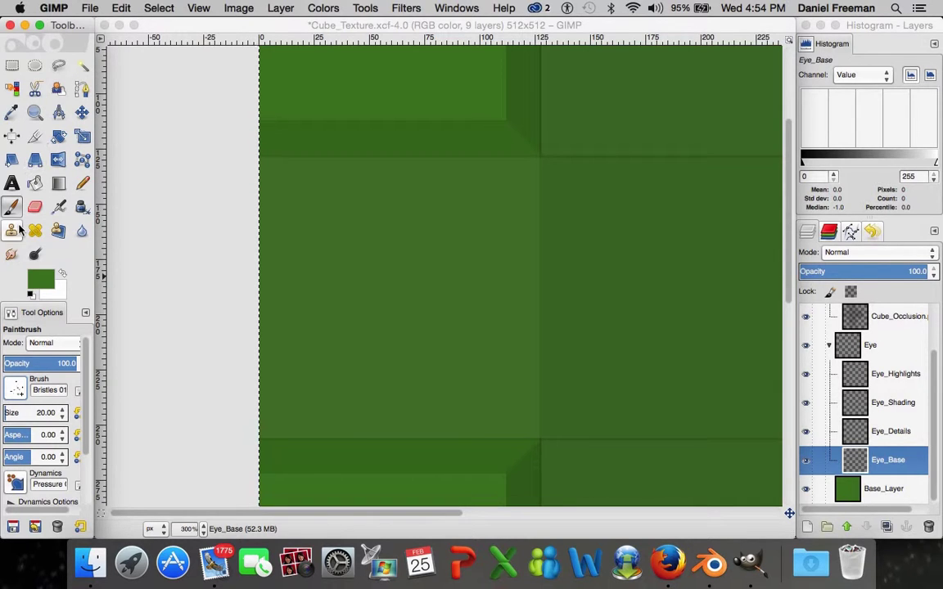
pyautogui.click(17, 390)
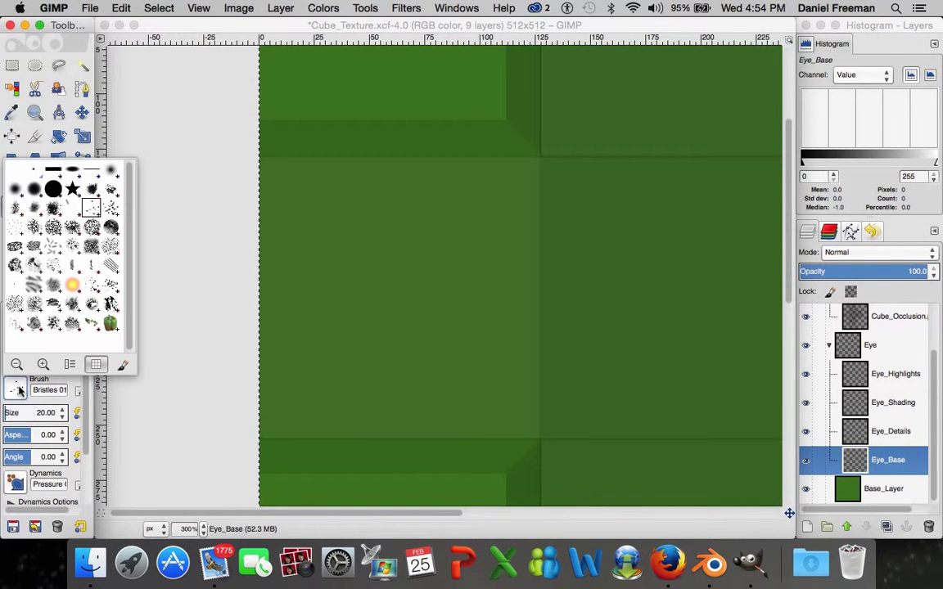
pyautogui.click(35, 191)
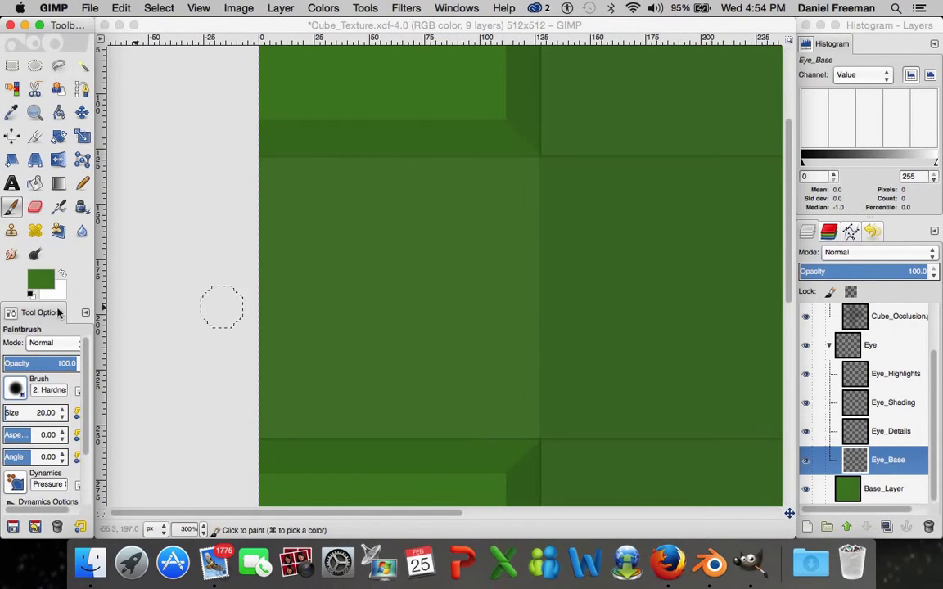
# - Set the foreground colour to pale cream ecf4d9 and the paintbrush size to 20
pyautogui.click(42, 280)
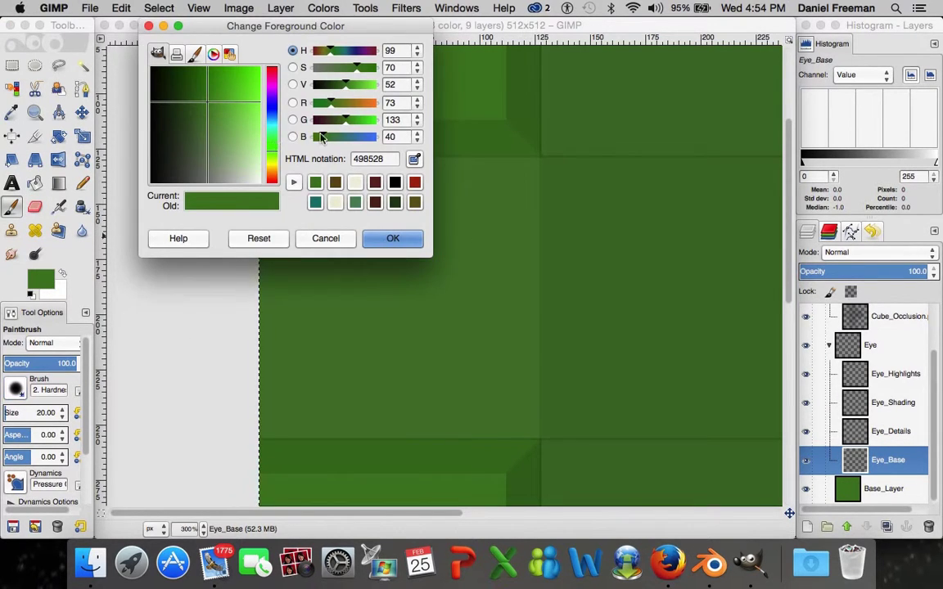
pyautogui.moveTo(274, 144); pyautogui.dragTo(255, 175)
pyautogui.click(392, 239)
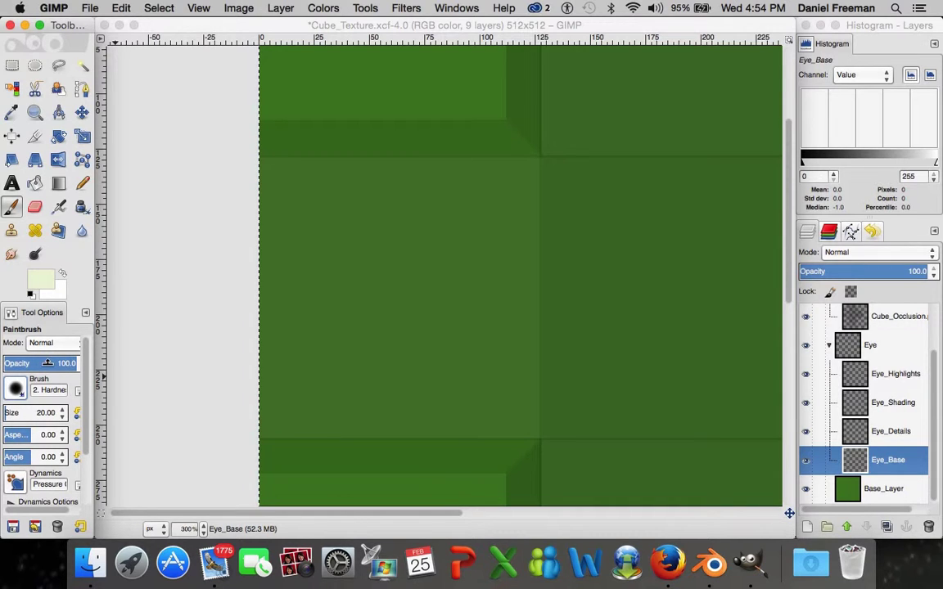
pyautogui.moveTo(12, 404)
pyautogui.mouseDown()
pyautogui.moveTo(99, 409)
pyautogui.moveTo(219, 351)
pyautogui.mouseUp()
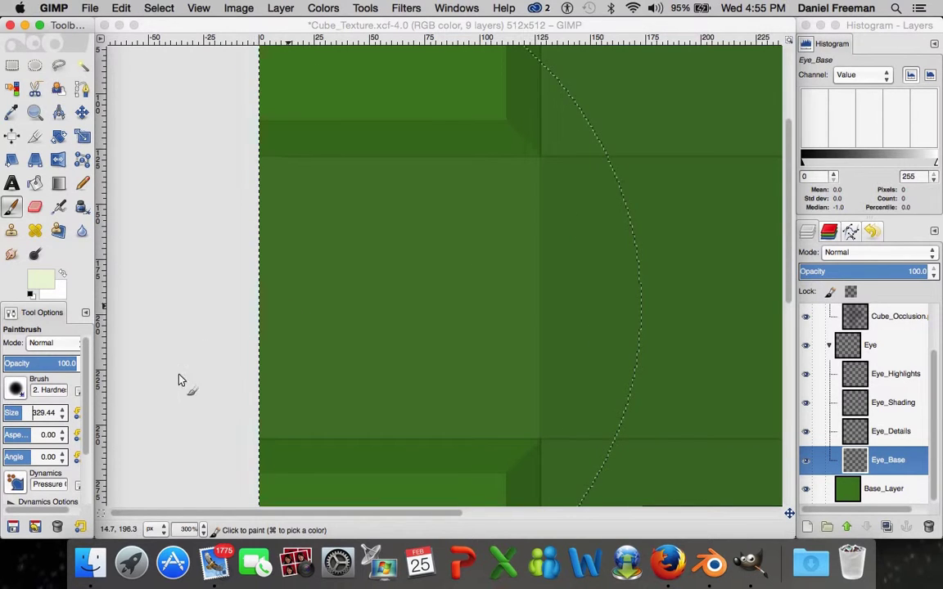
pyautogui.moveTo(13, 407); pyautogui.dragTo(5, 402)
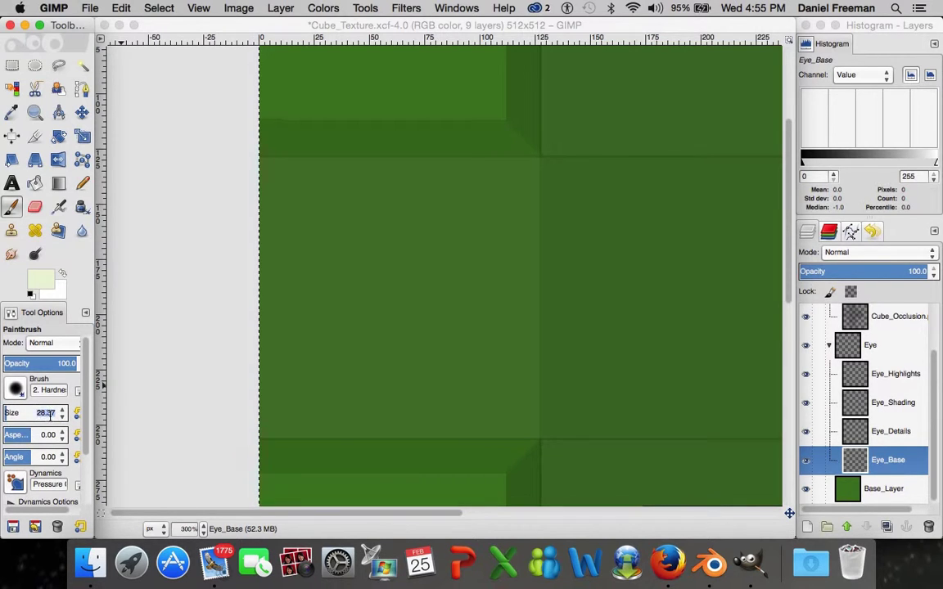
pyautogui.write('20.00')
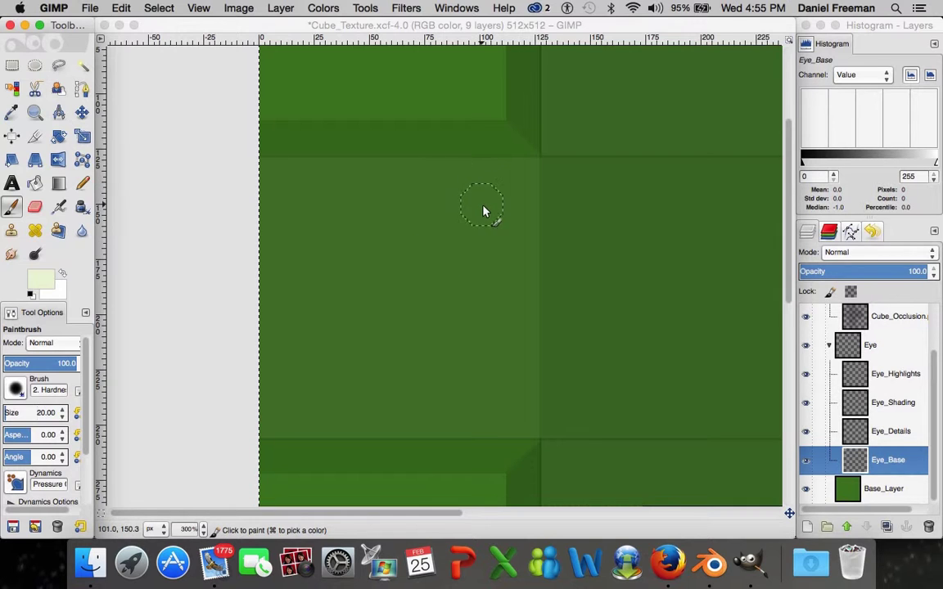
# - Paint a filled, upright pointed oval about 44 px wide and 90 px tall on Eye_Base inside the front face's square
pyautogui.moveTo(465, 204)
pyautogui.mouseDown()
pyautogui.moveTo(434, 239)
pyautogui.moveTo(423, 280)
pyautogui.moveTo(458, 335)
pyautogui.moveTo(455, 353)
pyautogui.moveTo(425, 324)
pyautogui.moveTo(421, 272)
pyautogui.moveTo(430, 254)
pyautogui.moveTo(438, 367)
pyautogui.moveTo(446, 384)
pyautogui.moveTo(432, 336)
pyautogui.moveTo(461, 385)
pyautogui.moveTo(485, 268)
pyautogui.moveTo(451, 190)
pyautogui.moveTo(415, 237)
pyautogui.moveTo(405, 316)
pyautogui.moveTo(419, 378)
pyautogui.moveTo(434, 403)
pyautogui.moveTo(451, 406)
pyautogui.moveTo(466, 372)
pyautogui.moveTo(462, 283)
pyautogui.moveTo(454, 314)
pyautogui.moveTo(454, 251)
pyautogui.moveTo(445, 221)
pyautogui.moveTo(436, 233)
pyautogui.moveTo(440, 219)
pyautogui.moveTo(424, 278)
pyautogui.moveTo(434, 327)
pyautogui.mouseUp()
pyautogui.press('super+z')
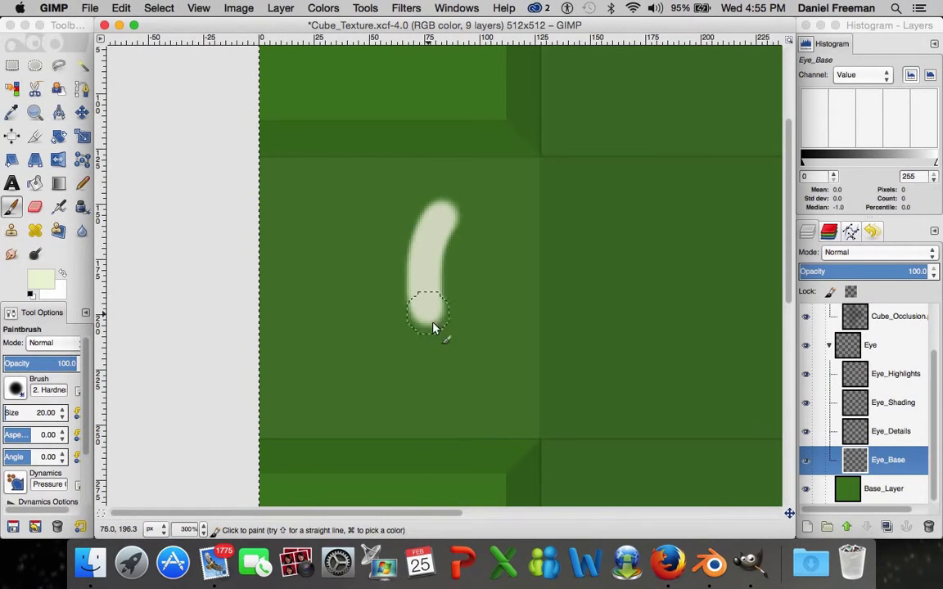
pyautogui.moveTo(447, 365)
pyautogui.mouseDown()
pyautogui.moveTo(467, 301)
pyautogui.moveTo(446, 216)
pyautogui.moveTo(412, 285)
pyautogui.moveTo(439, 360)
pyautogui.moveTo(417, 288)
pyautogui.moveTo(417, 333)
pyautogui.moveTo(441, 380)
pyautogui.moveTo(471, 331)
pyautogui.moveTo(479, 271)
pyautogui.mouseUp()
pyautogui.moveTo(456, 231)
pyautogui.mouseDown()
pyautogui.moveTo(466, 270)
pyautogui.moveTo(457, 260)
pyautogui.moveTo(455, 331)
pyautogui.moveTo(448, 267)
pyautogui.mouseUp()
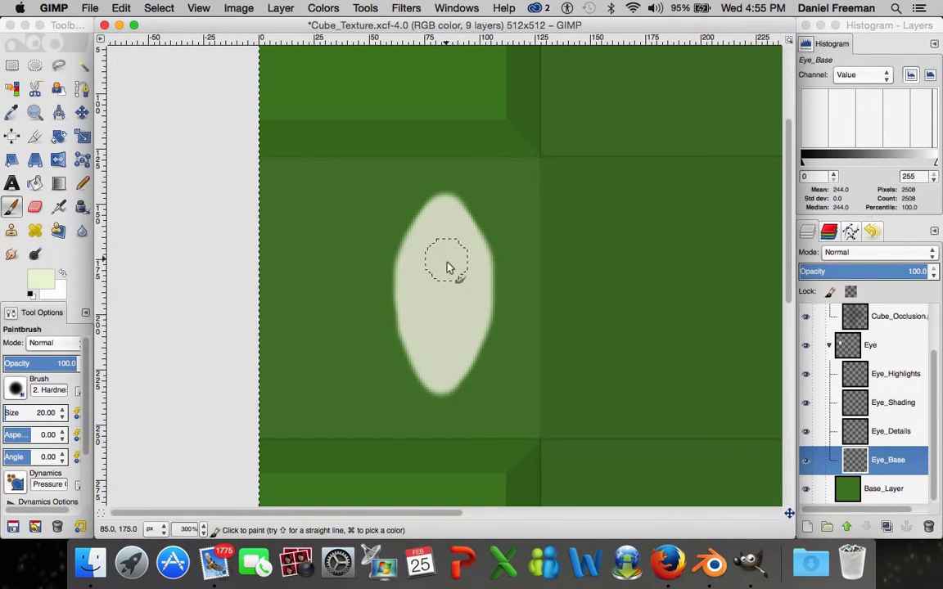
pyautogui.moveTo(459, 228)
pyautogui.mouseDown()
pyautogui.moveTo(473, 267)
pyautogui.moveTo(459, 236)
pyautogui.moveTo(430, 280)
pyautogui.mouseUp()
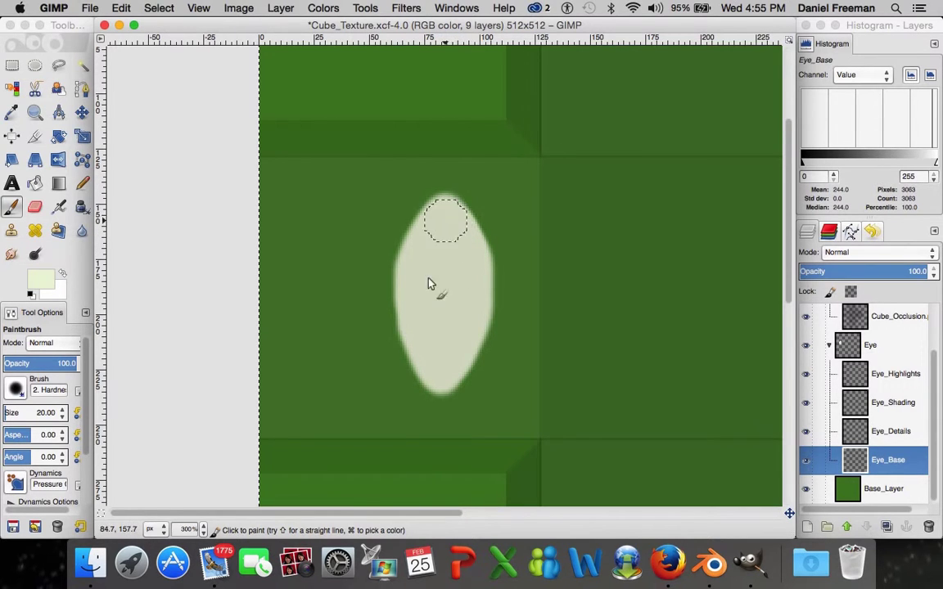
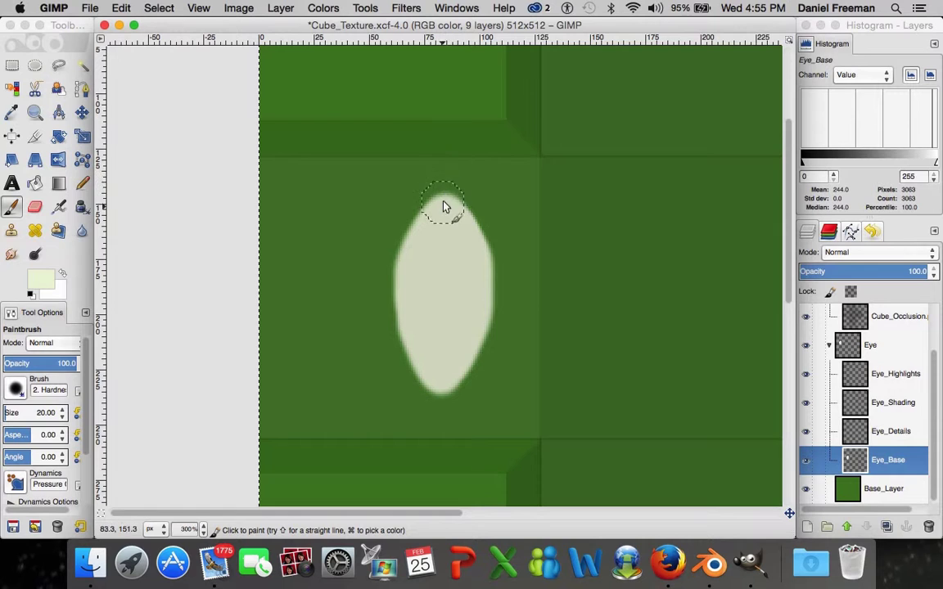
# - Try to trim the upper edge of the pale eye shape with the Eraser at size 20, and undo the strokes
pyautogui.click(34, 209)
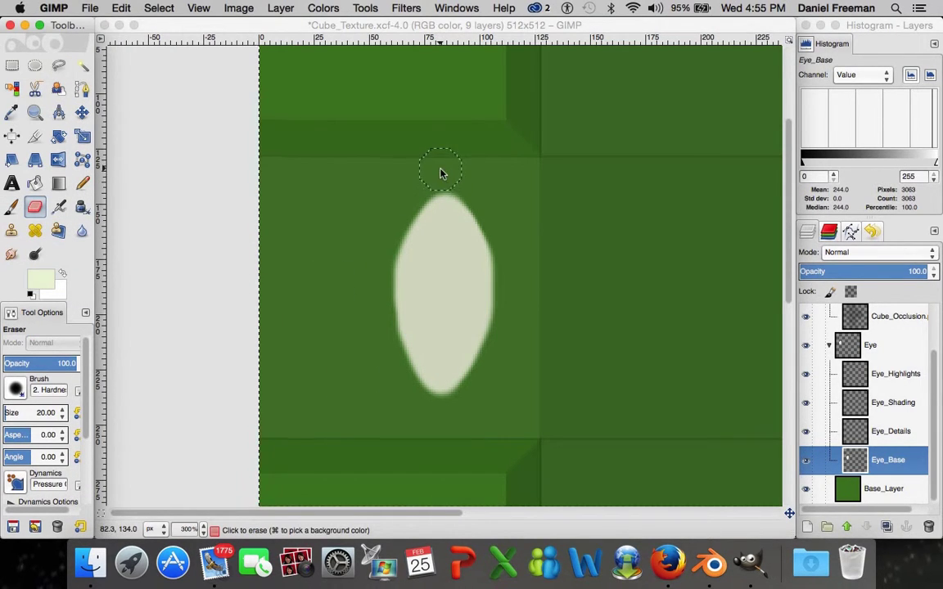
pyautogui.click(423, 188)
pyautogui.moveTo(371, 268); pyautogui.dragTo(393, 204)
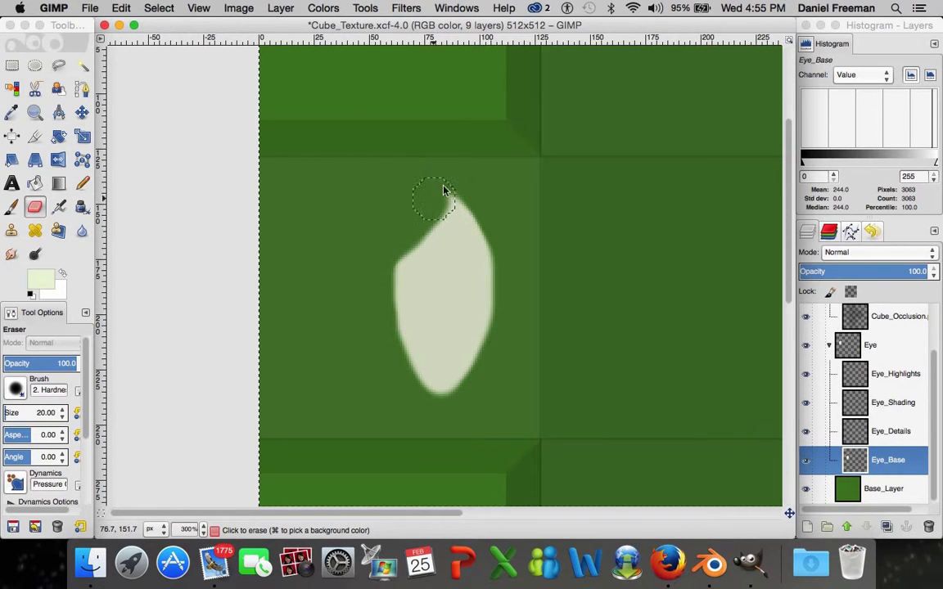
pyautogui.press('super+z')
pyautogui.press('super+z')
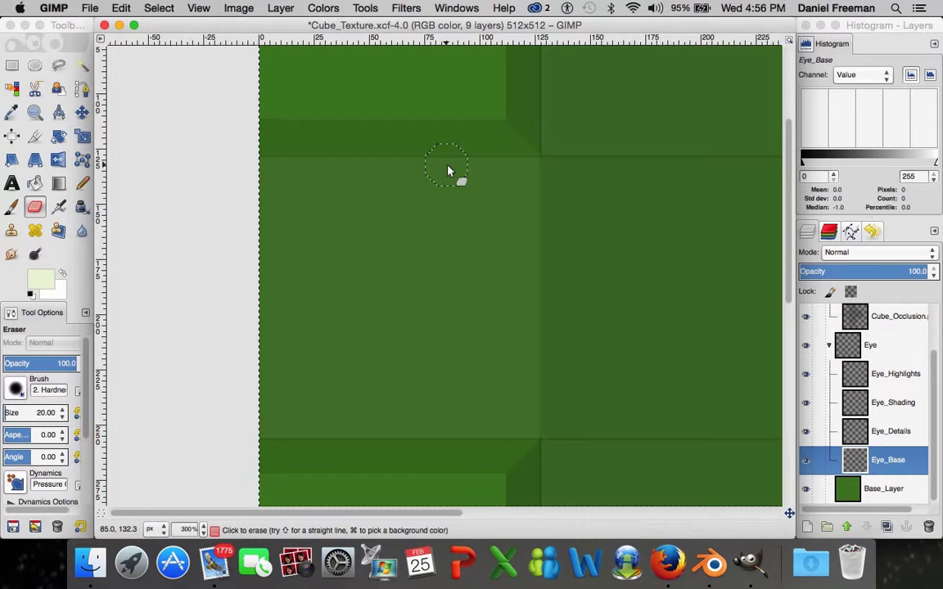
pyautogui.press('super+z')
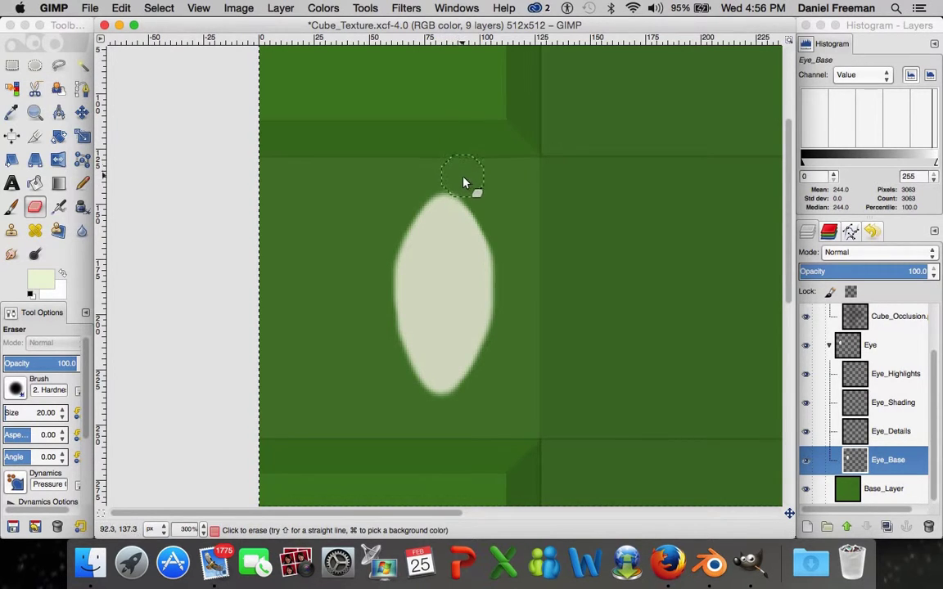
# - Erase along both sides of the pale eye shape on Eye_Base to slim it to a smooth pointed oval about 37 px wide
pyautogui.moveTo(518, 271); pyautogui.dragTo(475, 200)
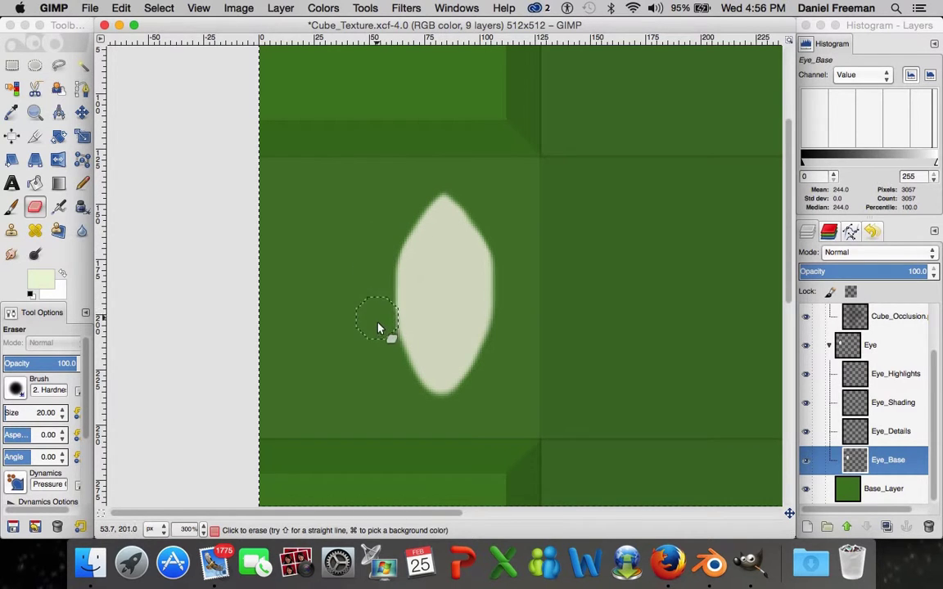
pyautogui.moveTo(382, 354)
pyautogui.mouseDown()
pyautogui.moveTo(404, 406)
pyautogui.moveTo(427, 425)
pyautogui.mouseUp()
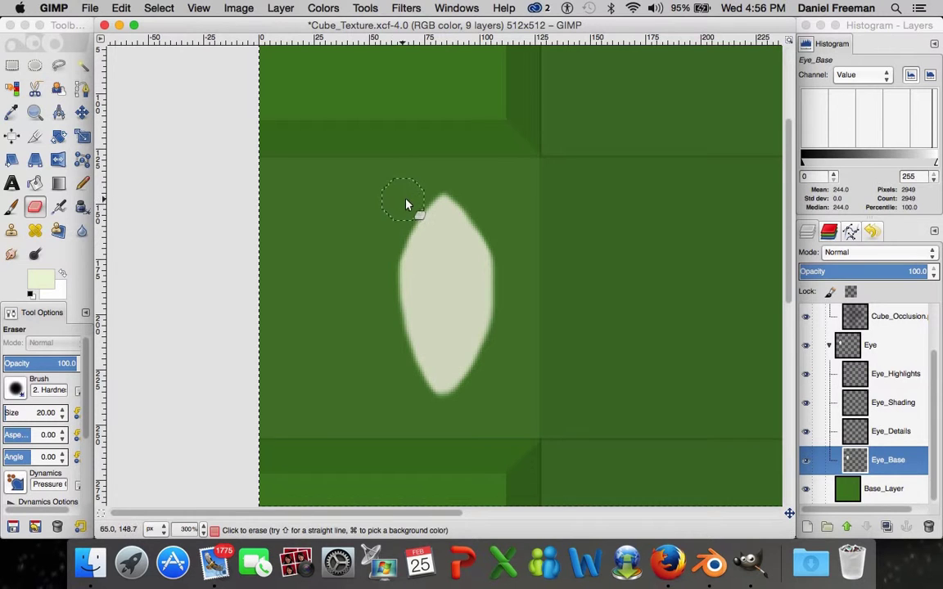
pyautogui.moveTo(455, 215); pyautogui.dragTo(489, 404)
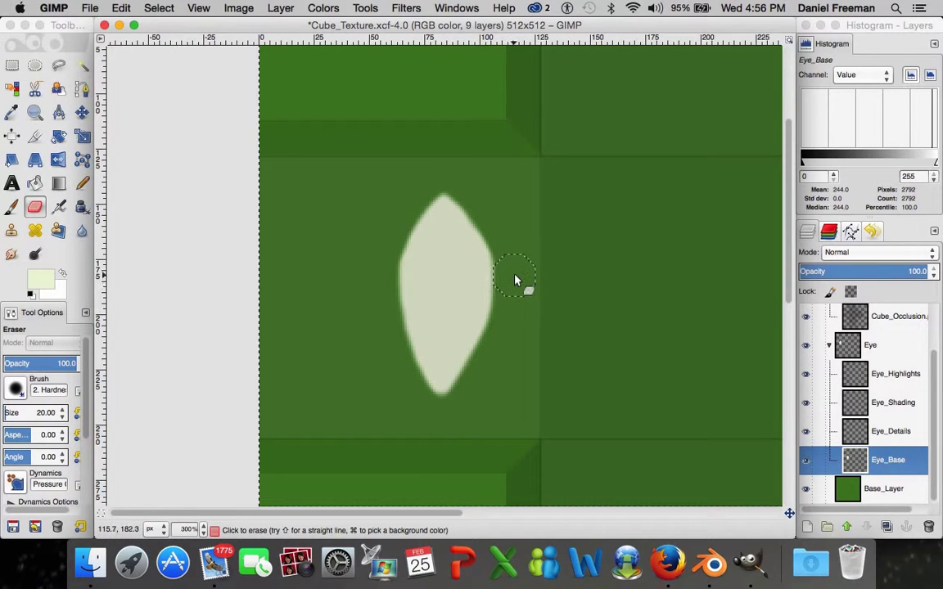
pyautogui.moveTo(515, 234); pyautogui.dragTo(521, 287)
pyautogui.scroll(3, 521, 287)
pyautogui.scroll(-3, 518, 284)
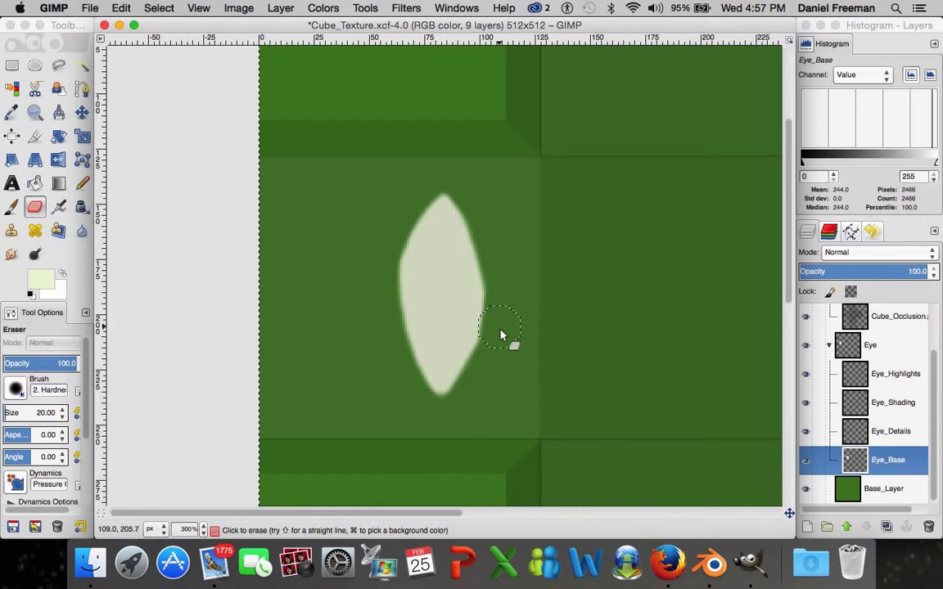
pyautogui.moveTo(496, 350)
pyautogui.mouseDown()
pyautogui.moveTo(501, 375)
pyautogui.moveTo(503, 313)
pyautogui.mouseUp()
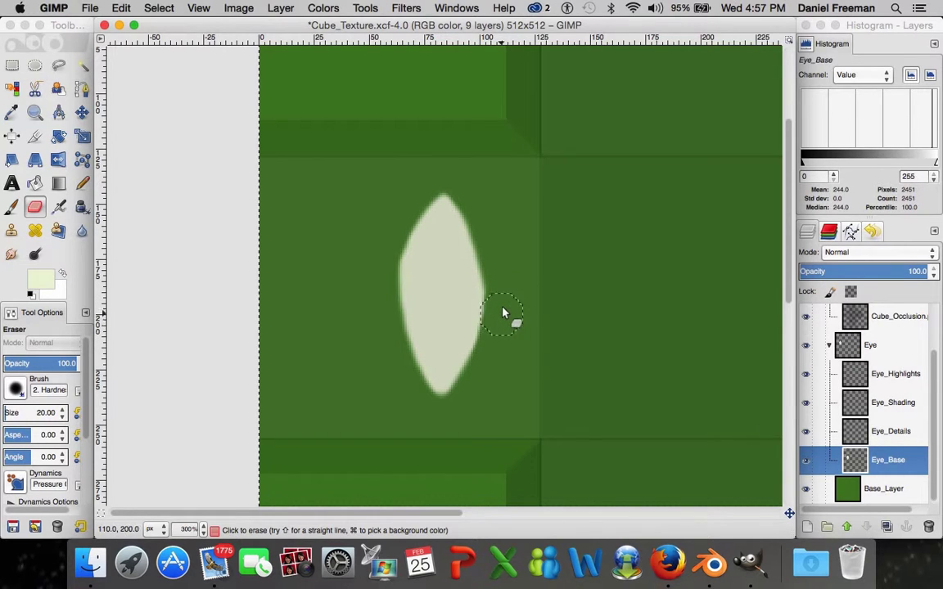
pyautogui.moveTo(503, 277); pyautogui.dragTo(554, 257)
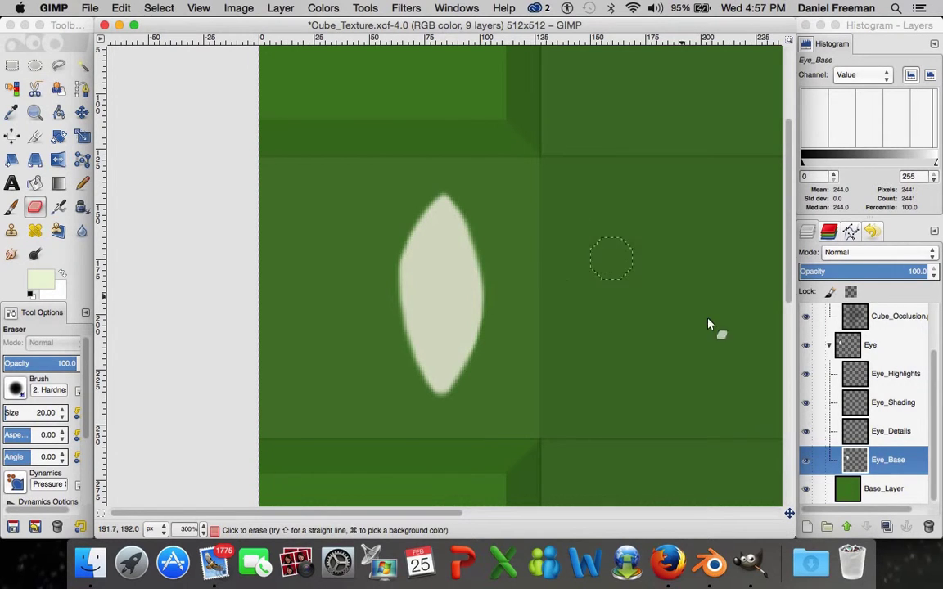
pyautogui.scroll(-4, 467, 272)
pyautogui.scroll(4, 465, 273)
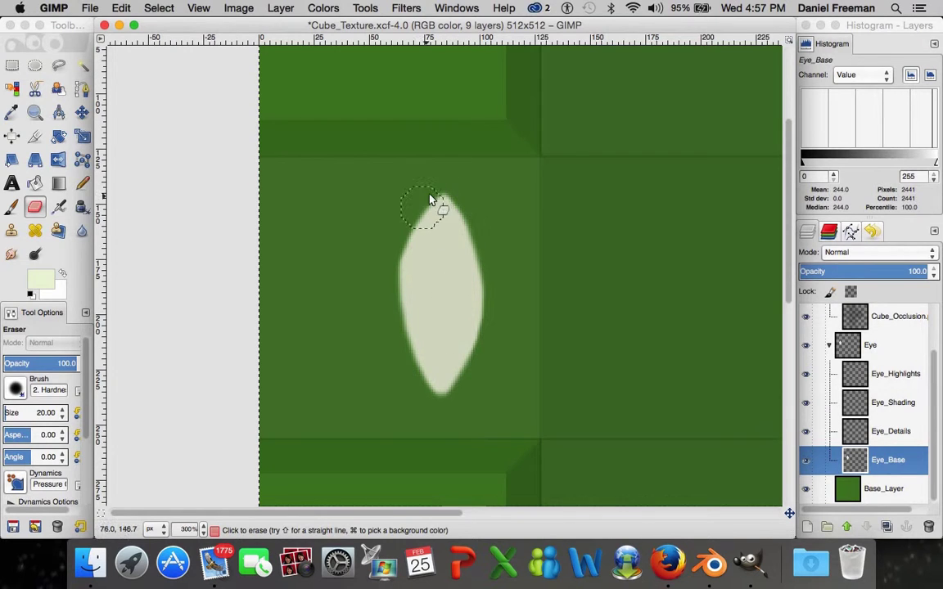
pyautogui.moveTo(400, 217); pyautogui.dragTo(382, 304)
# - Make the Eye_Details layer active and set the foreground colour to the saved dark red a72e0d
pyautogui.click(910, 434)
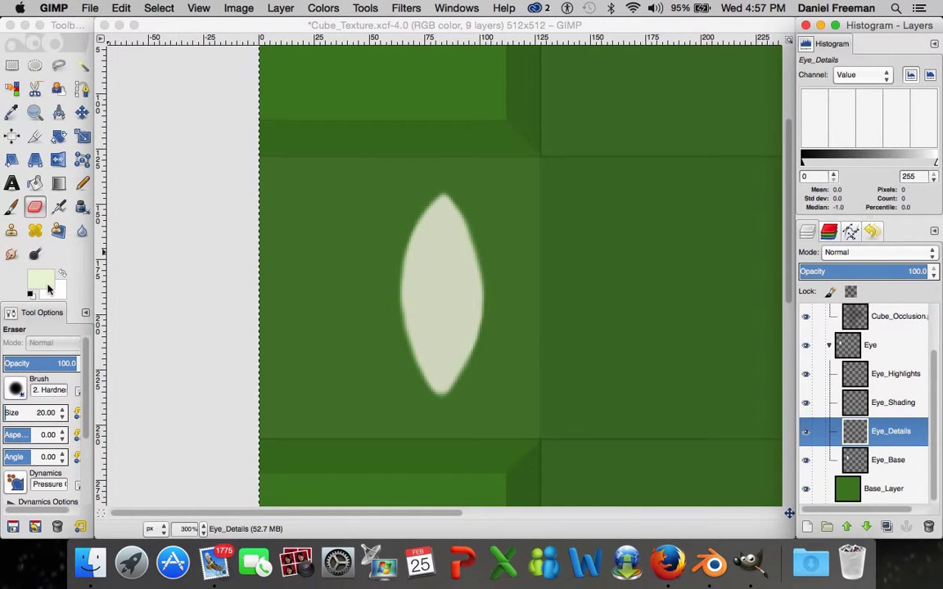
pyautogui.click(45, 283)
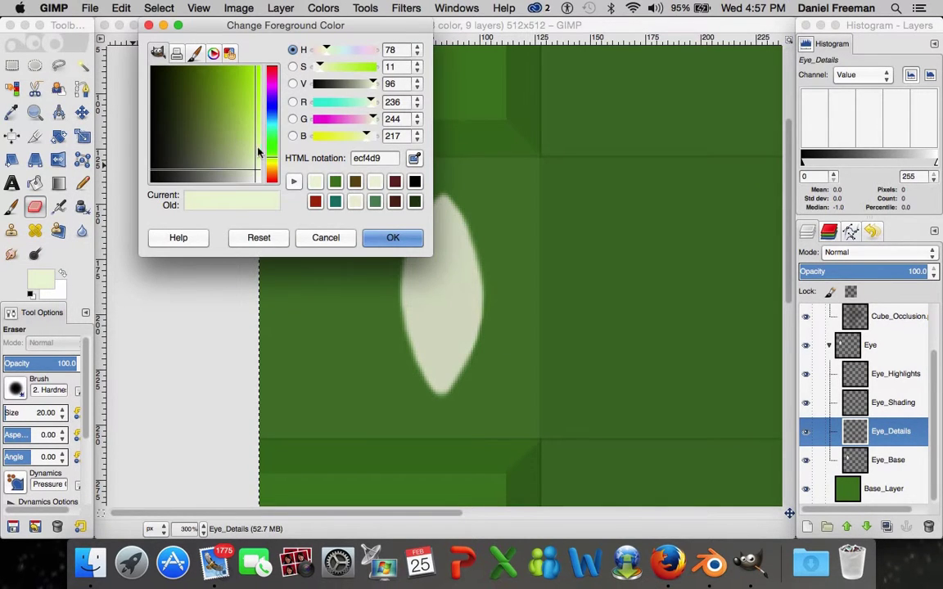
pyautogui.click(317, 204)
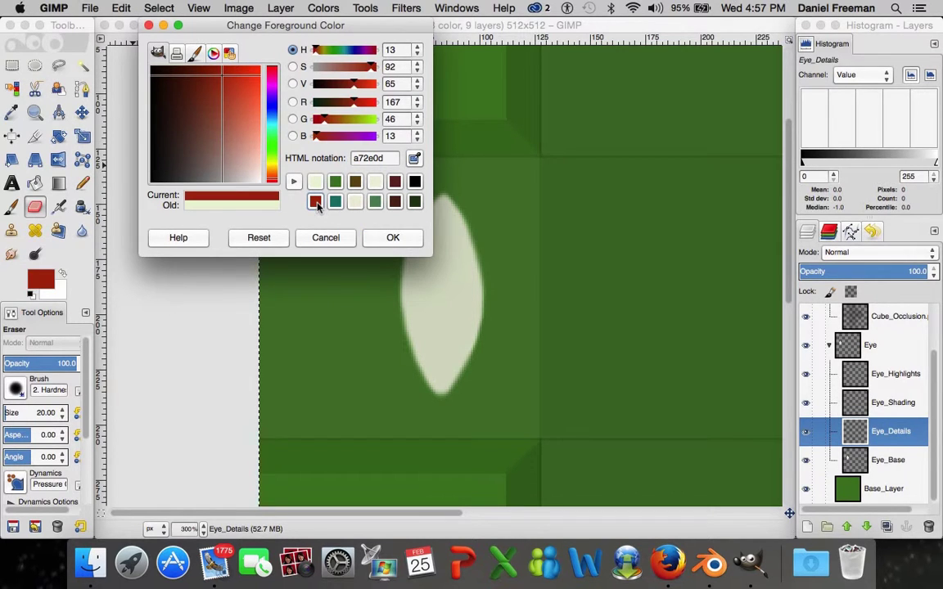
pyautogui.click(388, 238)
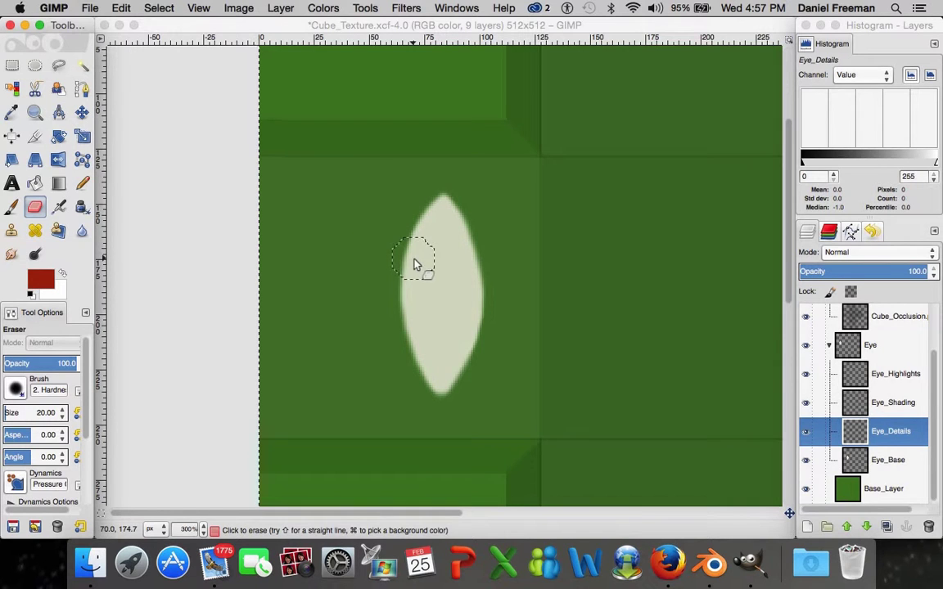
# - Switch back to the Paintbrush and set its size to 23
pyautogui.click(11, 207)
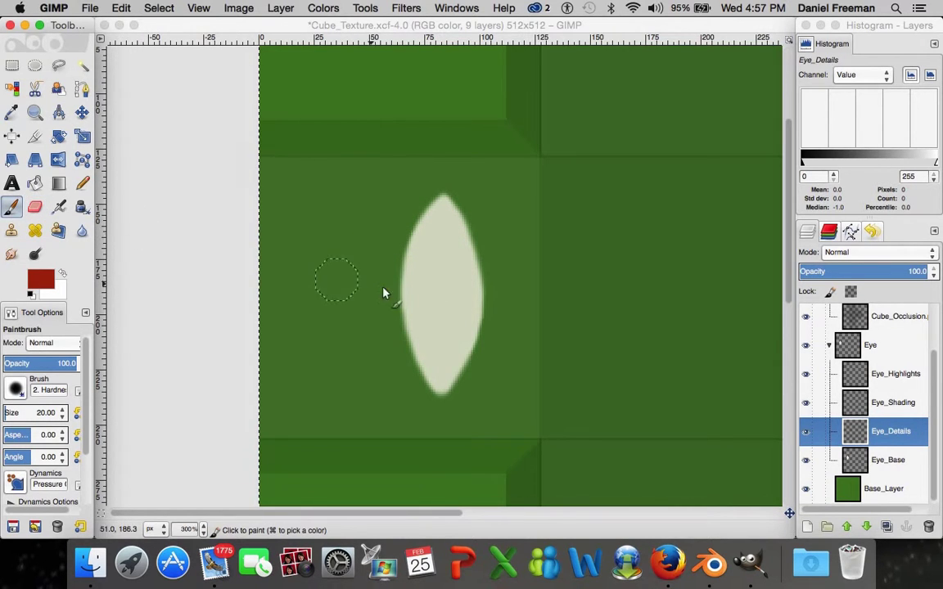
pyautogui.click(41, 413)
pyautogui.write('21')
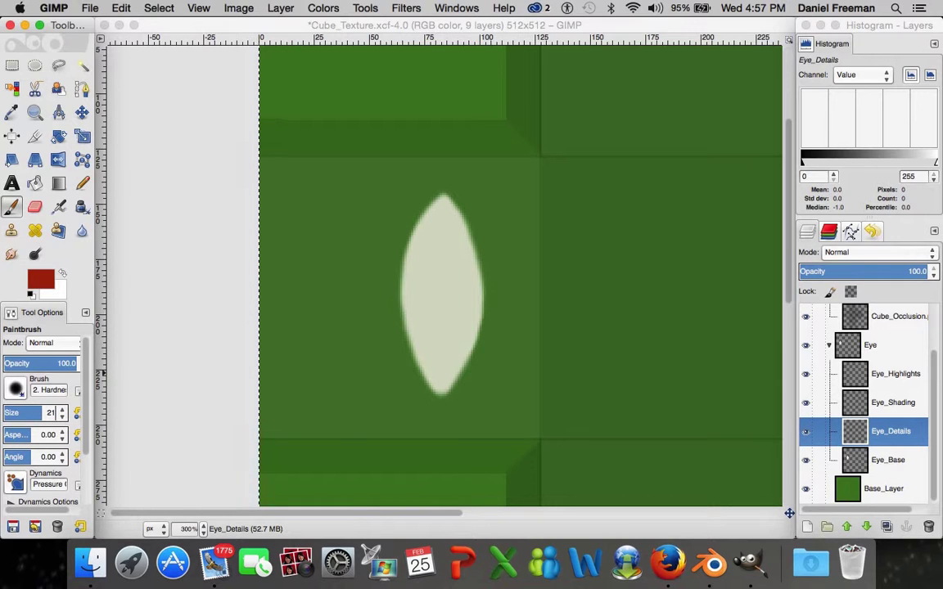
pyautogui.press('Return')
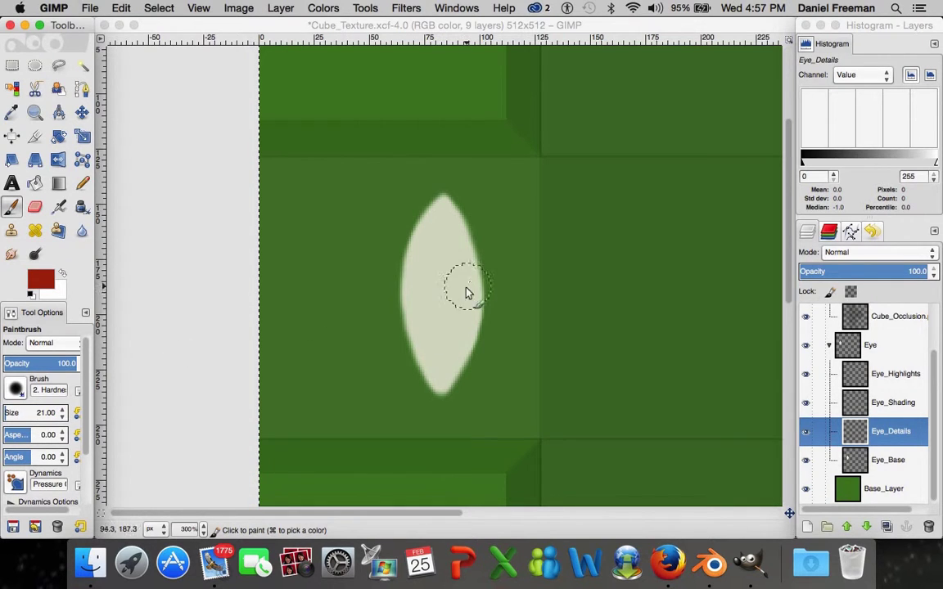
pyautogui.click(42, 414)
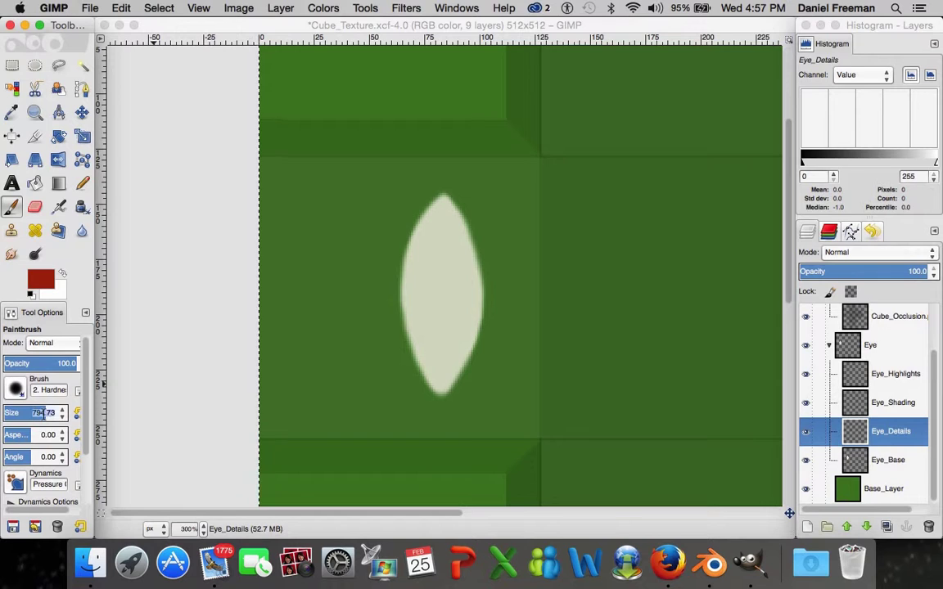
pyautogui.write('23')
pyautogui.press('Return')
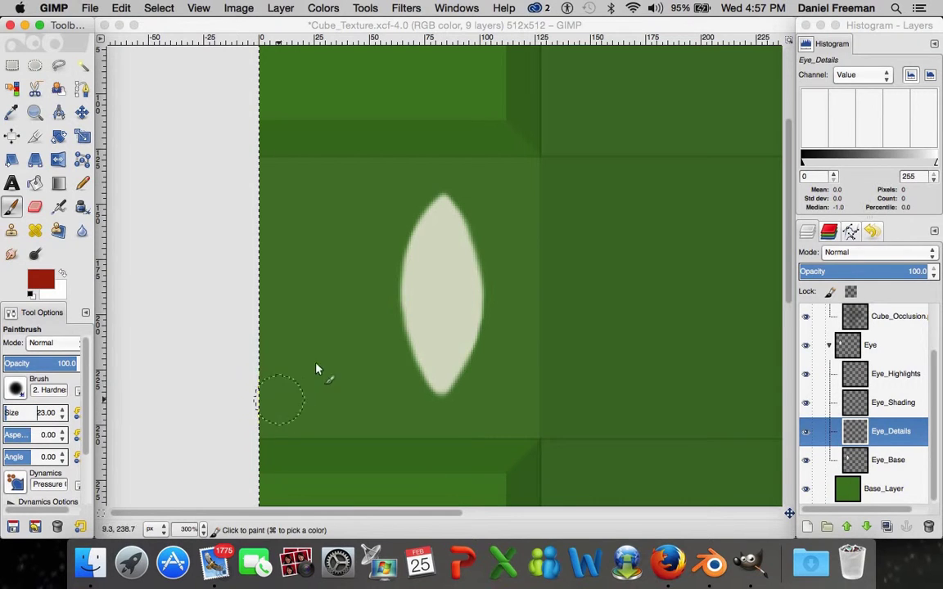
# - Try painting the dark red iris with a soft Paintbrush dab and freehand Pencil strokes, undoing each attempt
pyautogui.click(442, 300)
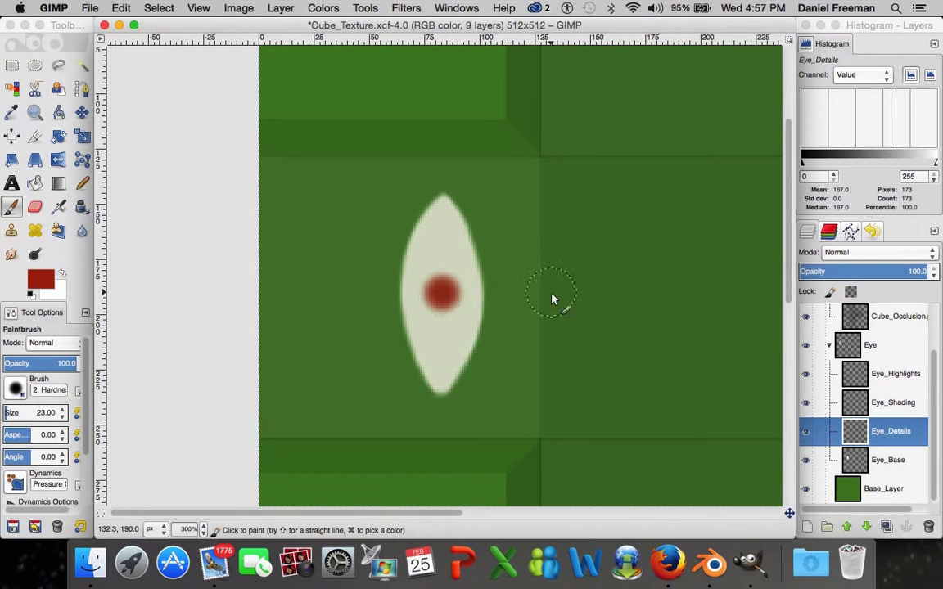
pyautogui.press('super+z')
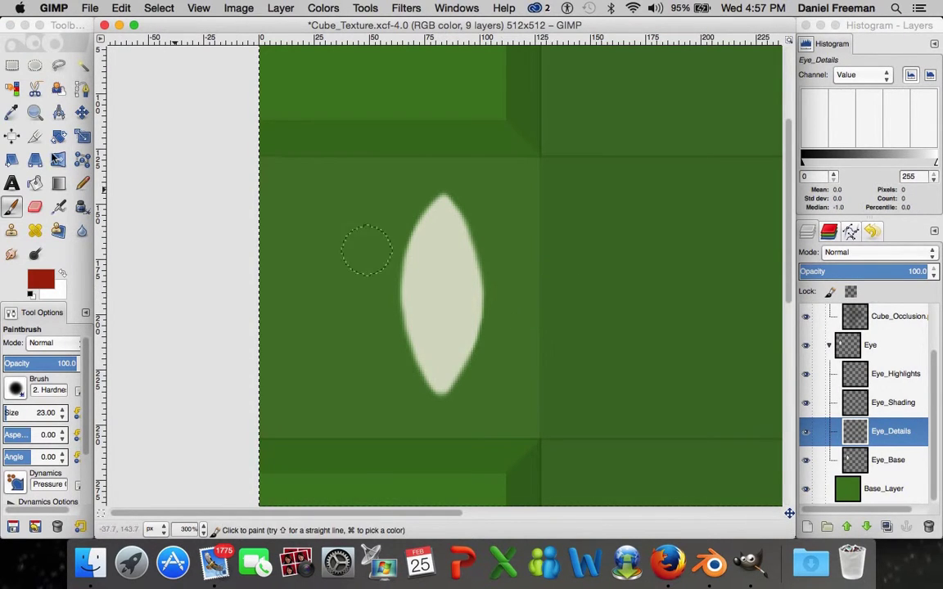
pyautogui.click(83, 184)
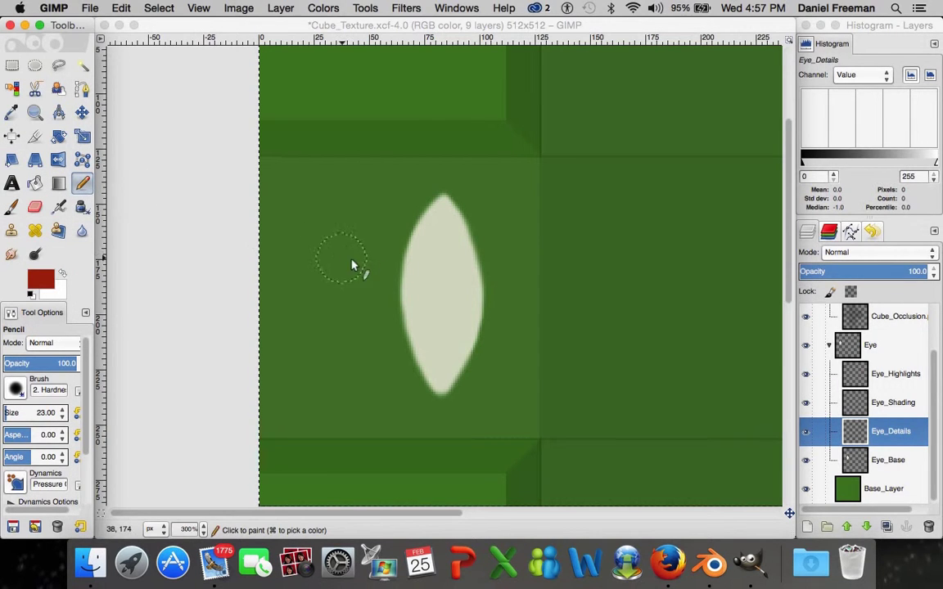
pyautogui.moveTo(434, 291)
pyautogui.mouseDown()
pyautogui.moveTo(454, 303)
pyautogui.moveTo(440, 280)
pyautogui.moveTo(456, 275)
pyautogui.mouseUp()
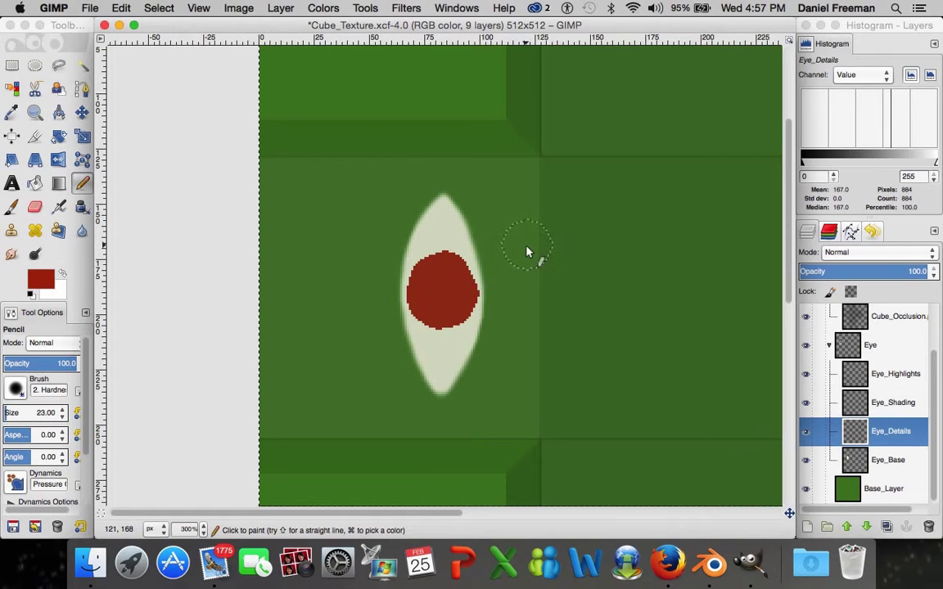
pyautogui.press('super+z')
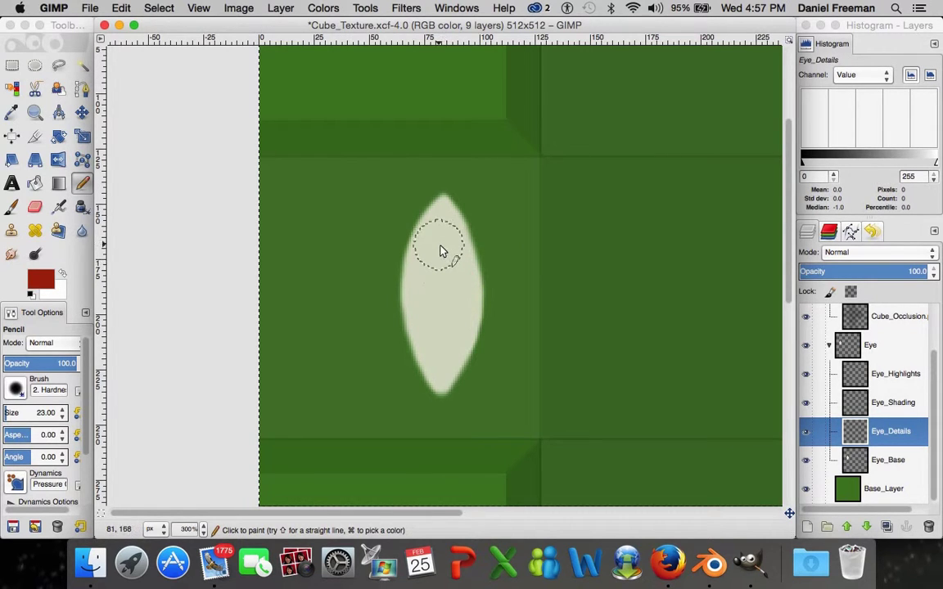
pyautogui.click(439, 246)
pyautogui.moveTo(434, 255)
pyautogui.mouseDown()
pyautogui.moveTo(431, 304)
pyautogui.moveTo(442, 308)
pyautogui.moveTo(460, 294)
pyautogui.moveTo(470, 302)
pyautogui.moveTo(448, 301)
pyautogui.moveTo(434, 239)
pyautogui.mouseUp()
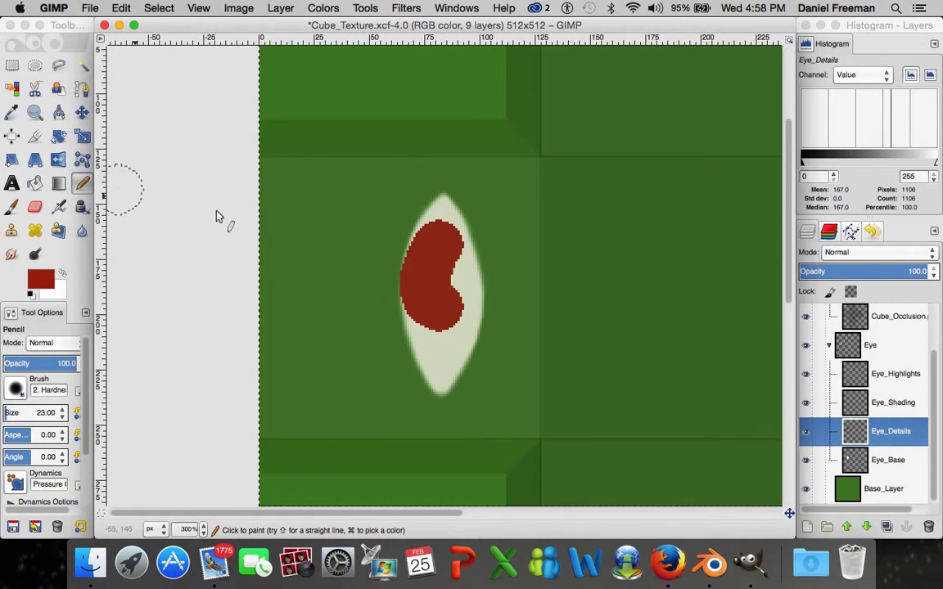
pyautogui.hotkey('ctrl', 'z')
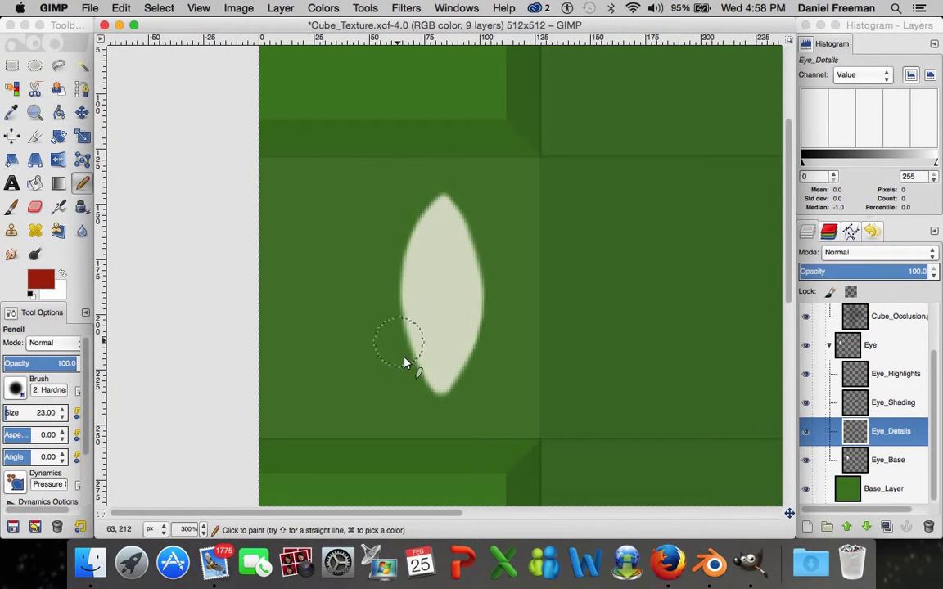
# - Switch back to the Paintbrush and choose the large hard-edged round brush
pyautogui.click(8, 209)
pyautogui.click(11, 206)
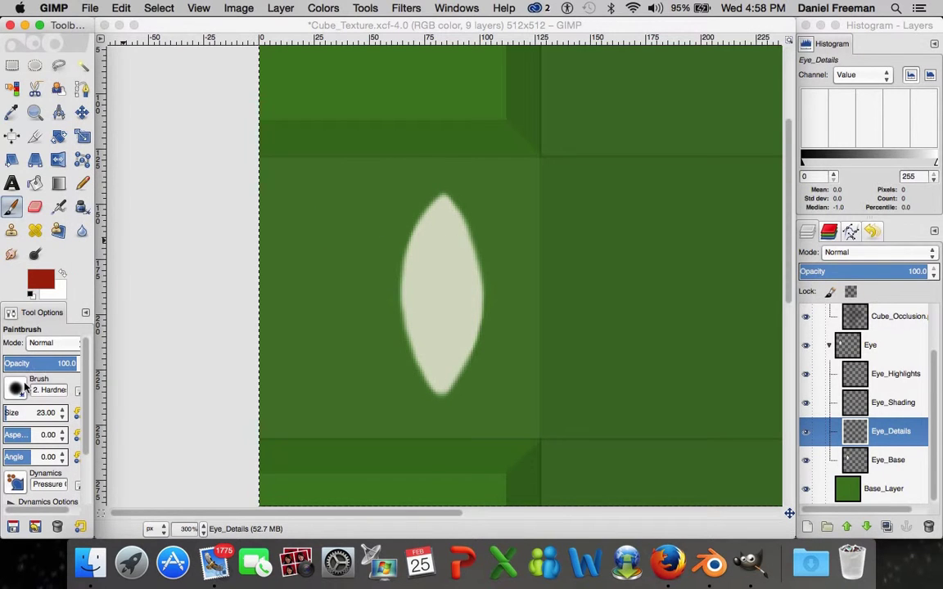
pyautogui.click(16, 389)
pyautogui.click(17, 389)
pyautogui.click(16, 389)
pyautogui.click(53, 189)
# - Try a freehand iris stroke, undo it, and dab a single dark red iris of size 23 in the middle of the eye
pyautogui.moveTo(419, 284); pyautogui.dragTo(434, 337)
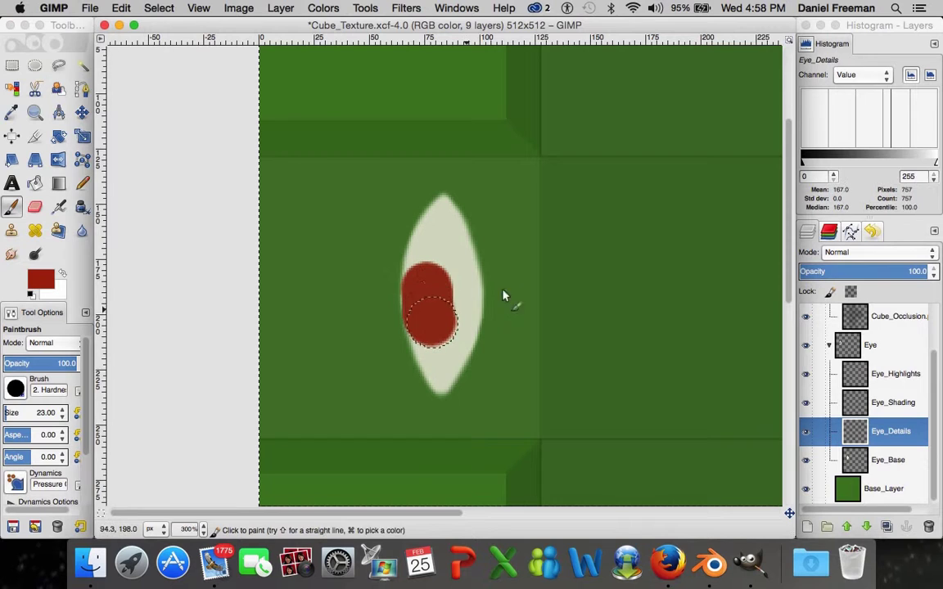
pyautogui.hotkey('ctrl', 'z')
pyautogui.click(16, 389)
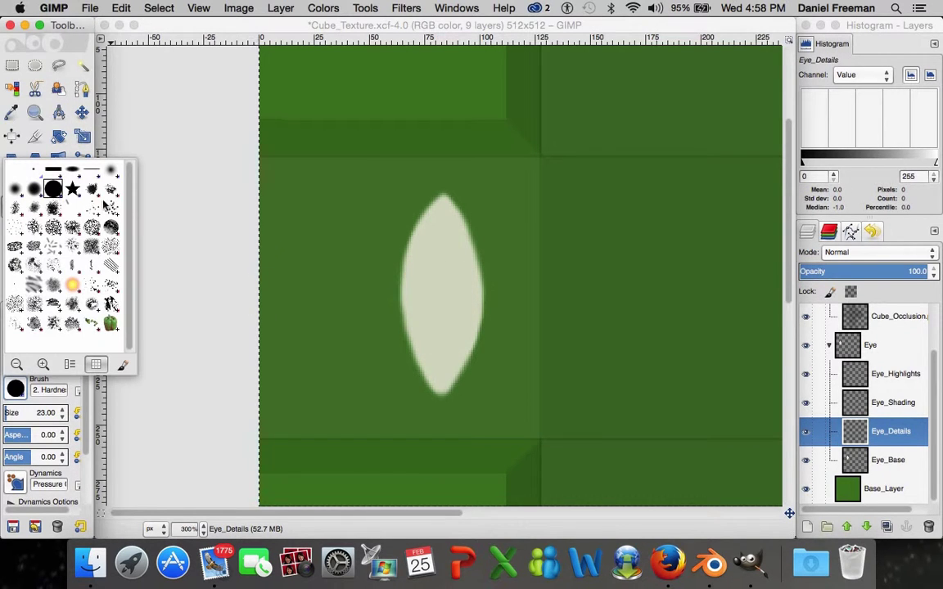
pyautogui.click(448, 266)
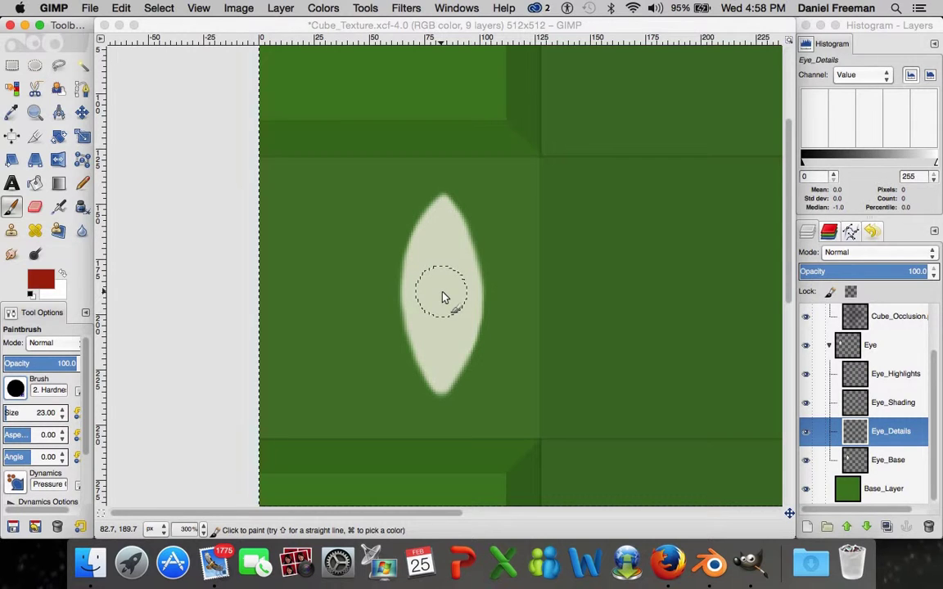
pyautogui.click(442, 297)
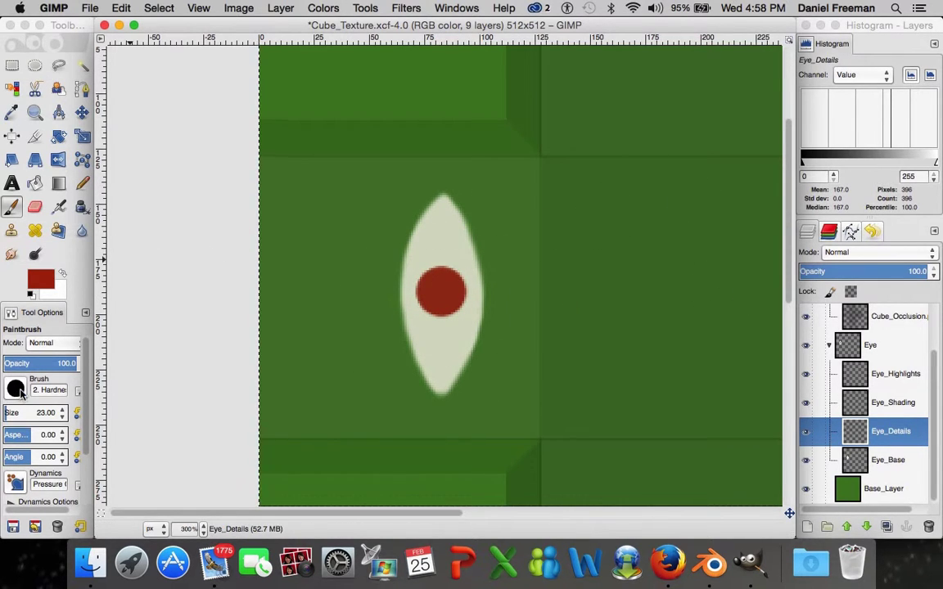
pyautogui.scroll(-3, 18, 391)
pyautogui.scroll(3, 18, 390)
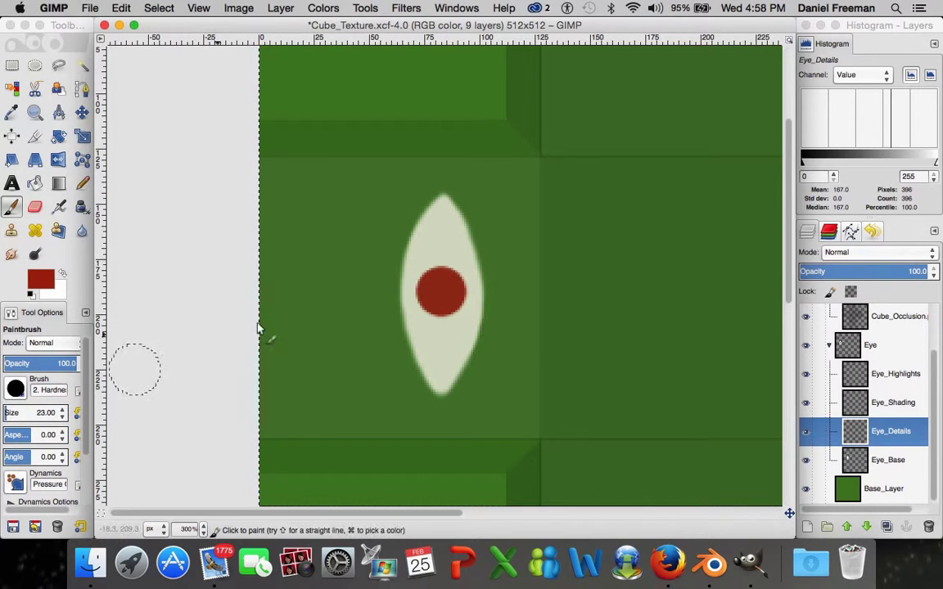
# - Reset the foreground colour to black, set the brush size to 10, and dab a pupil in the centre of the iris
pyautogui.click(32, 295)
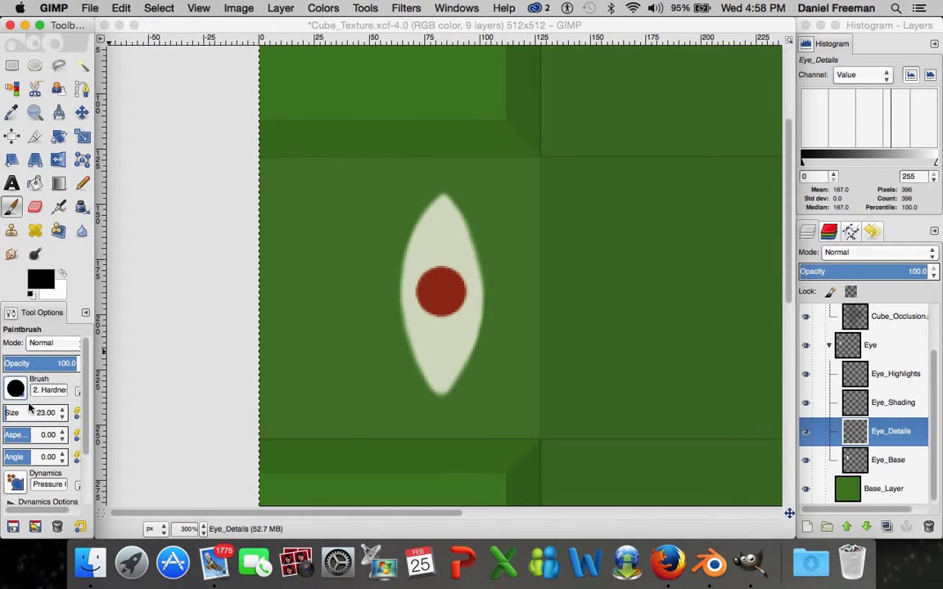
pyautogui.moveTo(31, 408); pyautogui.dragTo(17, 410)
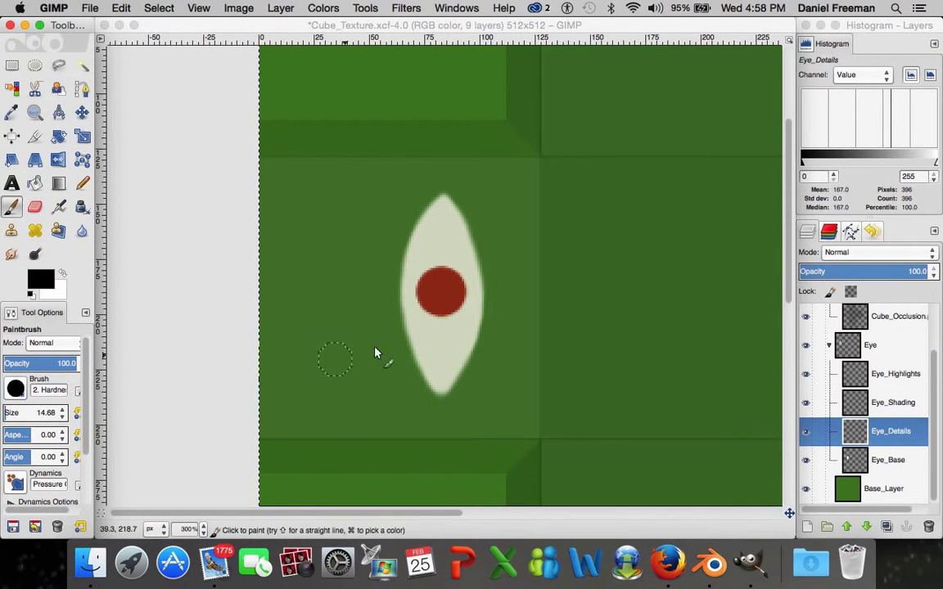
pyautogui.doubleClick(43, 413)
pyautogui.write('10')
pyautogui.press('Return')
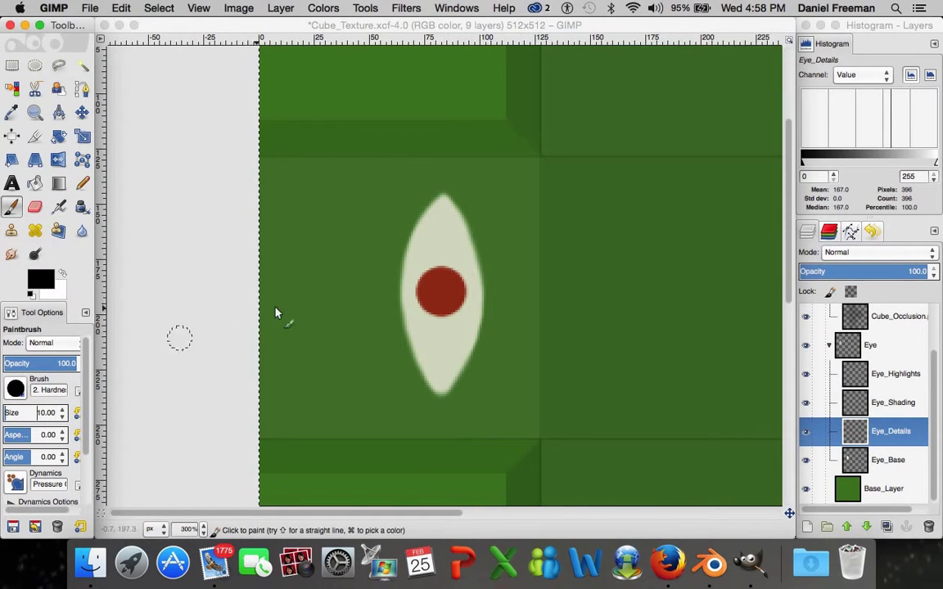
pyautogui.click(441, 292)
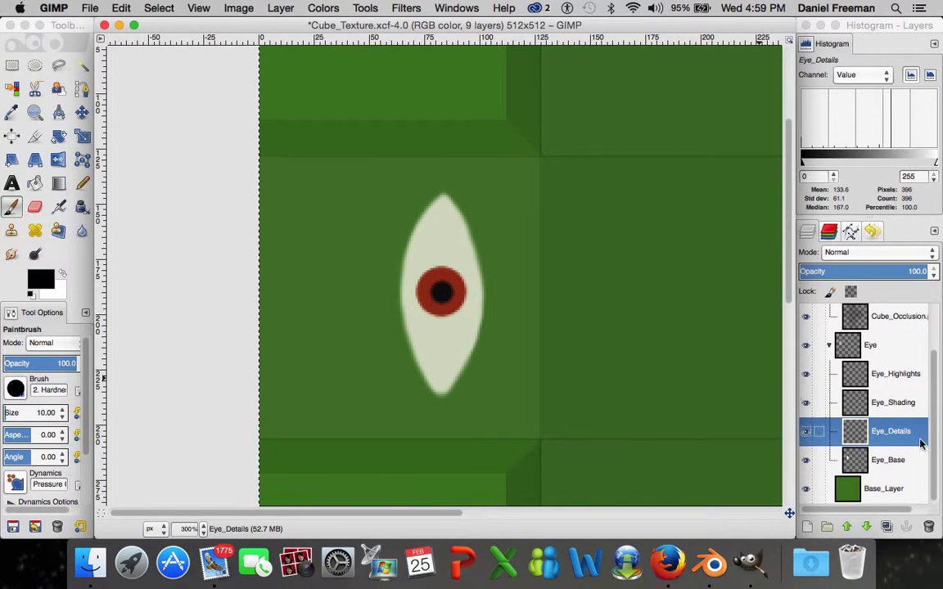
pyautogui.scroll(1, 906, 440)
pyautogui.scroll(-1, 901, 436)
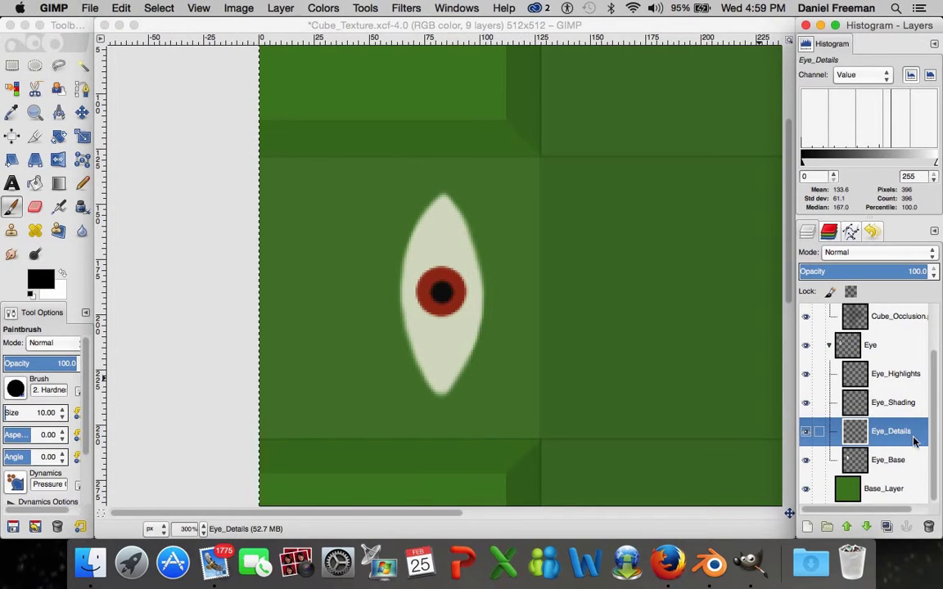
pyautogui.click(873, 450)
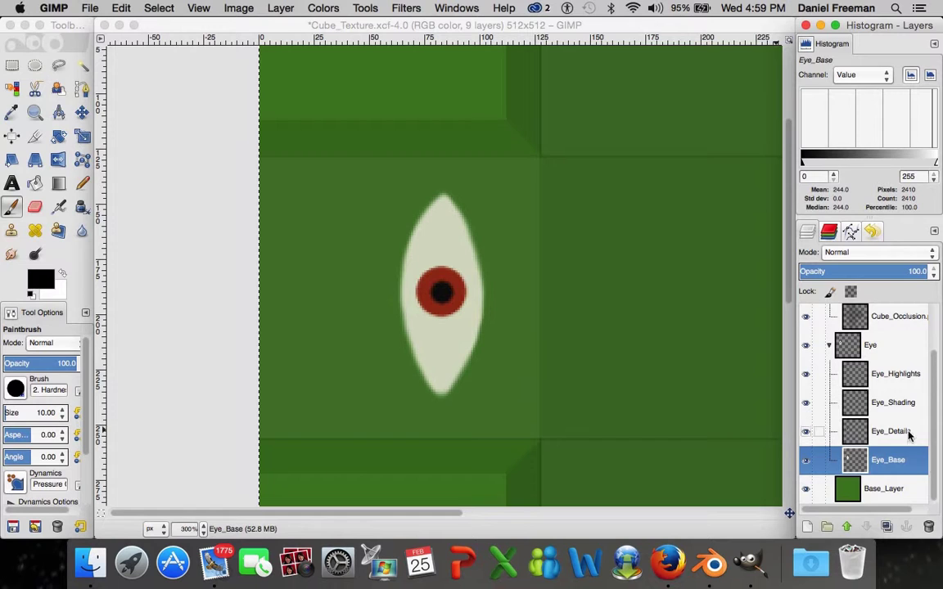
pyautogui.click(851, 432)
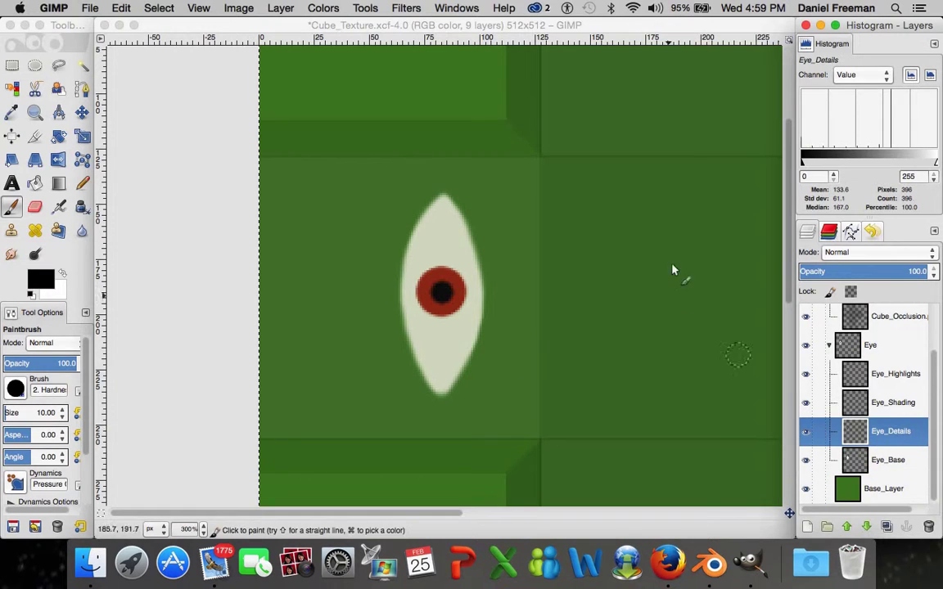
# - Sample the iris's dark red and paint a larger iris over the eye's centre with the Paintbrush at size 28.37
pyautogui.click(12, 112)
pyautogui.click(450, 274)
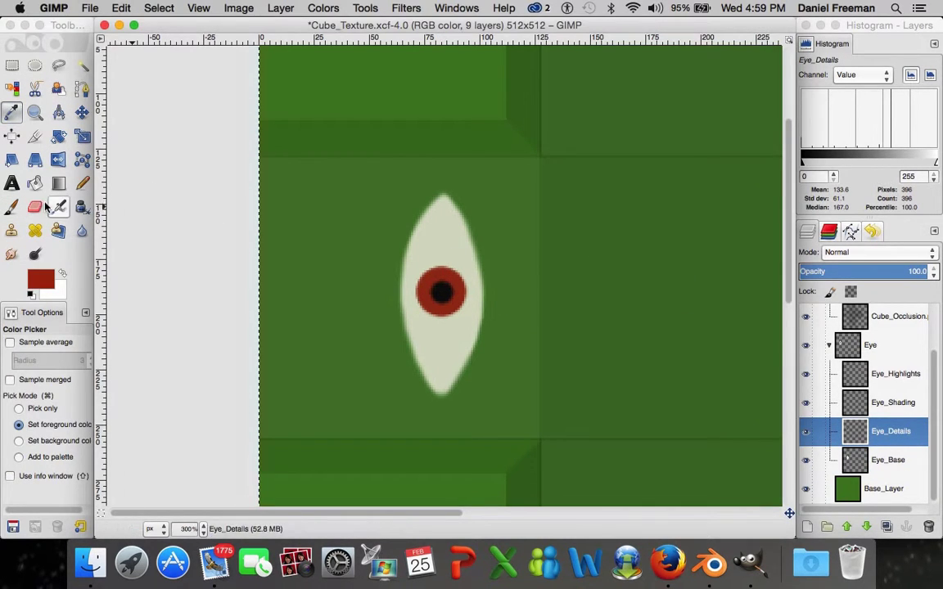
pyautogui.click(13, 206)
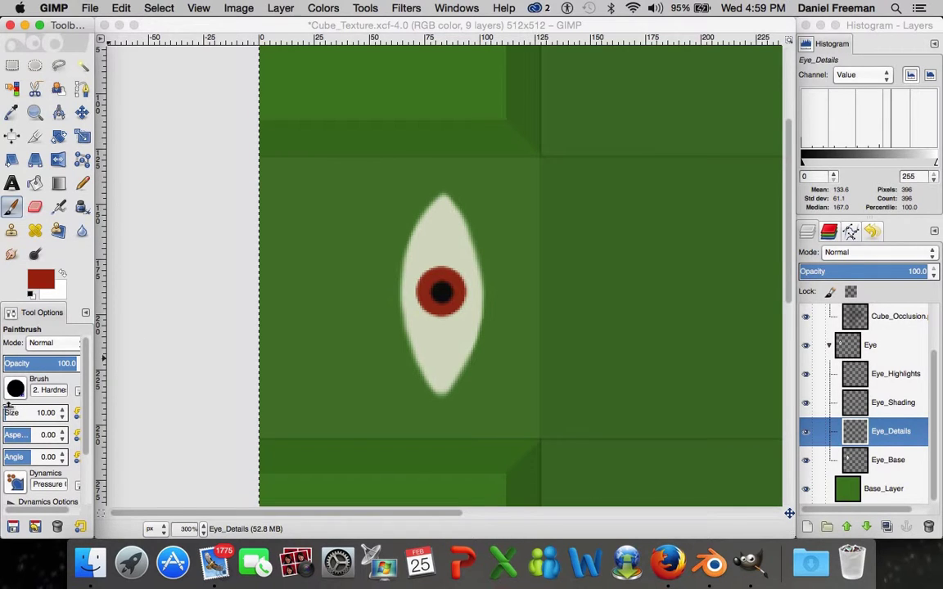
pyautogui.moveTo(10, 412); pyautogui.dragTo(4, 410)
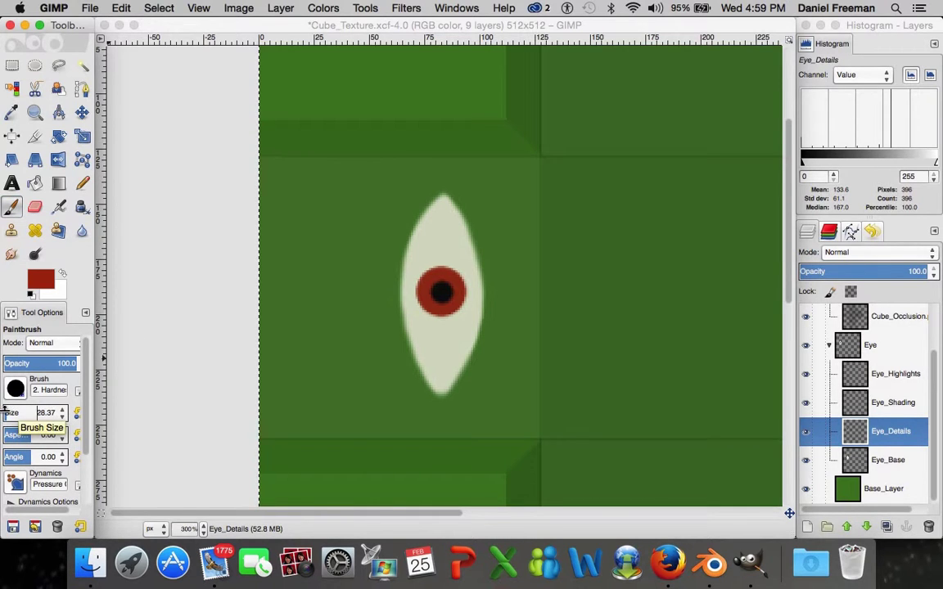
pyautogui.click(440, 296)
pyautogui.press('super+z')
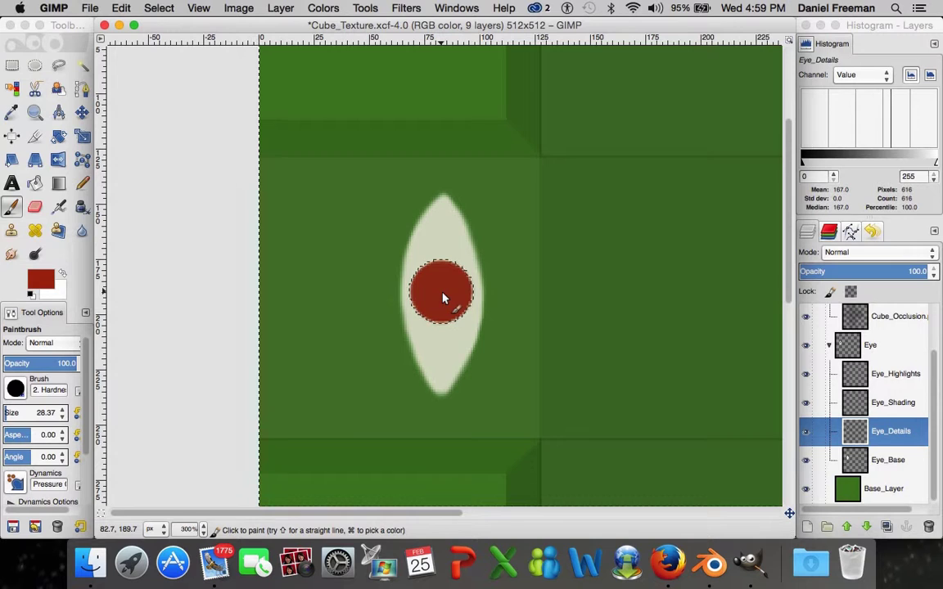
pyautogui.press('super+y')
# - Reset the foreground colour to black and dab a size 10 pupil in the centre of the enlarged iris
pyautogui.click(31, 294)
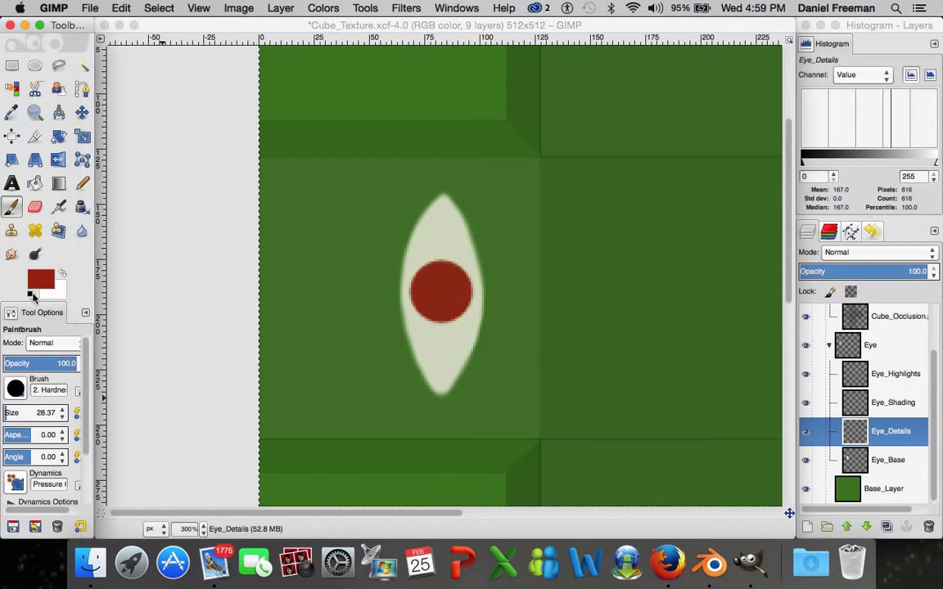
pyautogui.moveTo(4, 404); pyautogui.dragTo(1, 405)
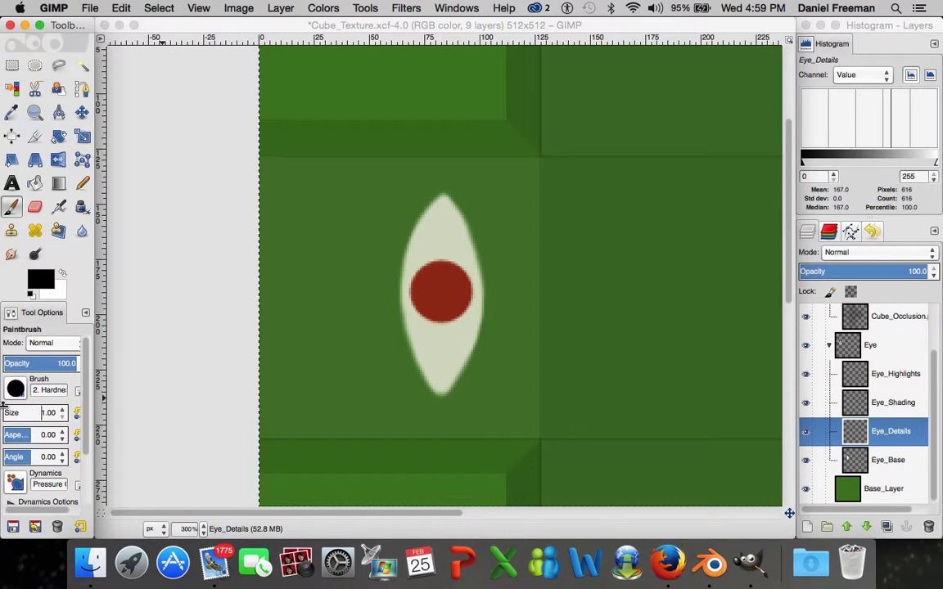
pyautogui.tripleClick(50, 413)
pyautogui.write('8')
pyautogui.press('Return')
pyautogui.click(61, 411)
pyautogui.write('10')
pyautogui.press('Return')
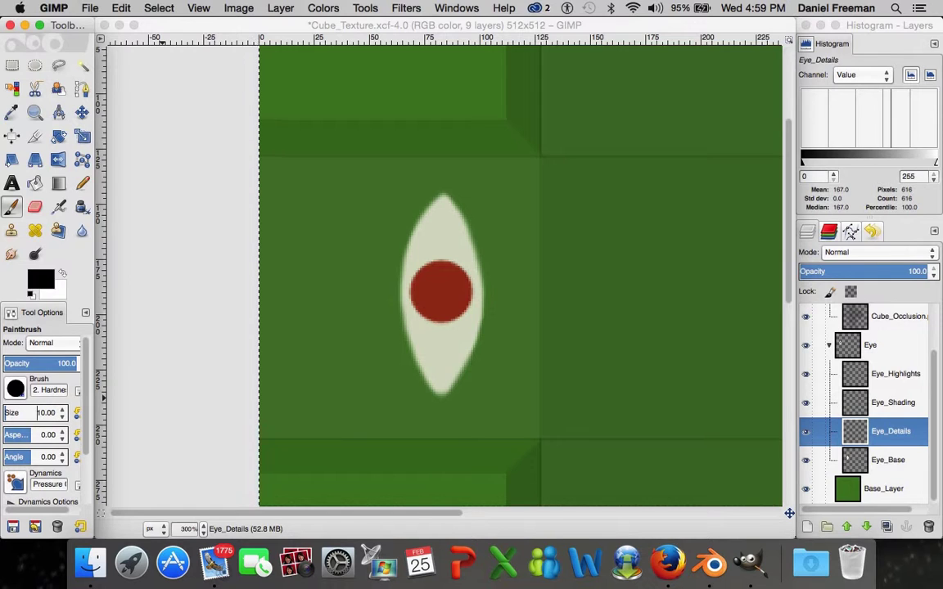
pyautogui.click(441, 293)
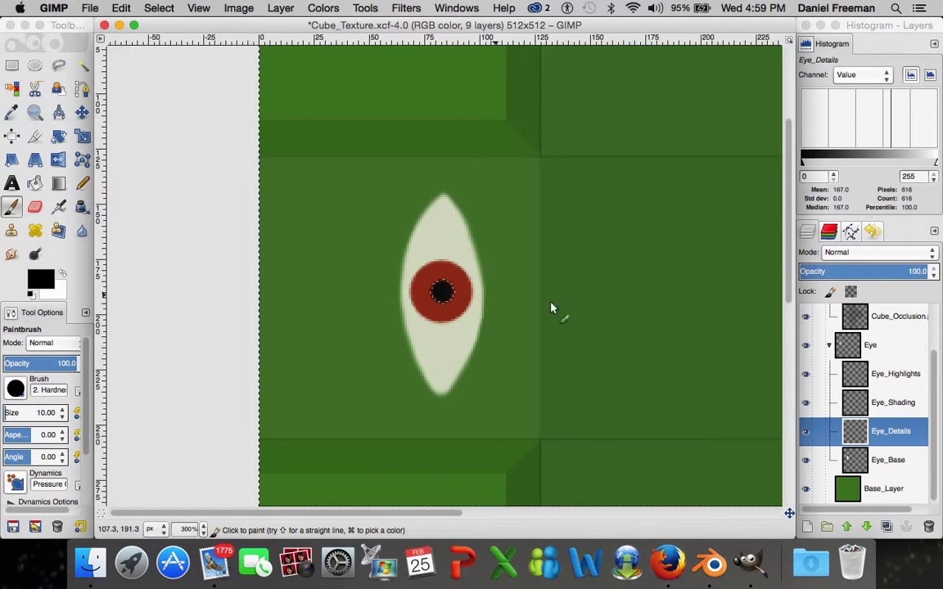
pyautogui.scroll(-3, 483, 356)
pyautogui.scroll(3, 478, 357)
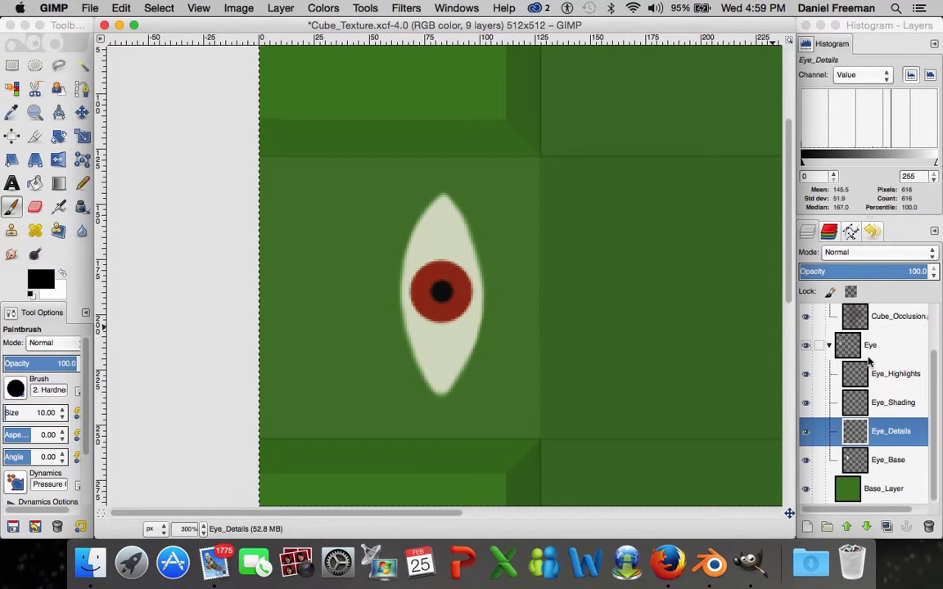
# - Collapse the Eye group and add a transparent 512 x 512 layer named Details directly above Base_Layer
pyautogui.scroll(2, 869, 360)
pyautogui.click(828, 374)
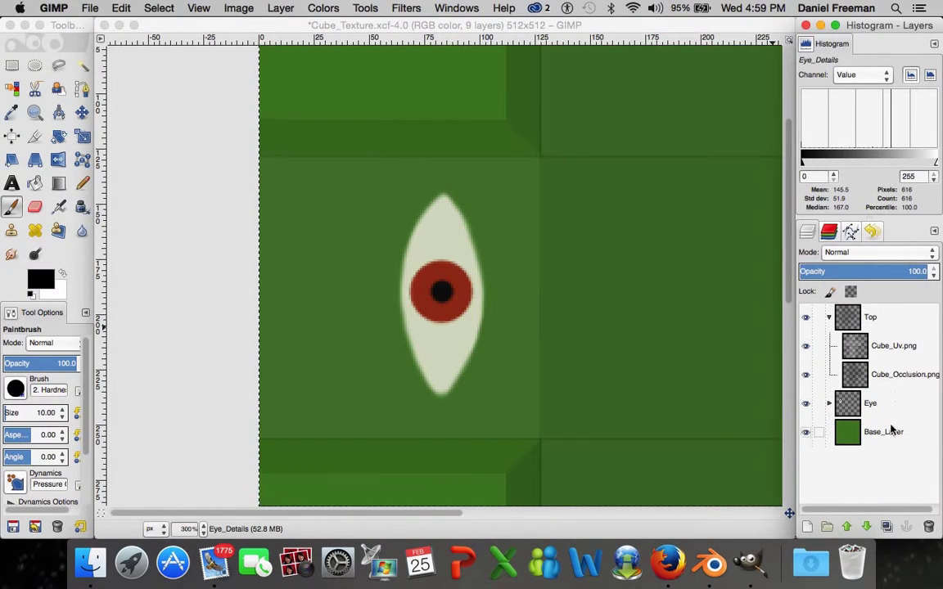
pyautogui.click(890, 429)
pyautogui.press('super+shift+n')
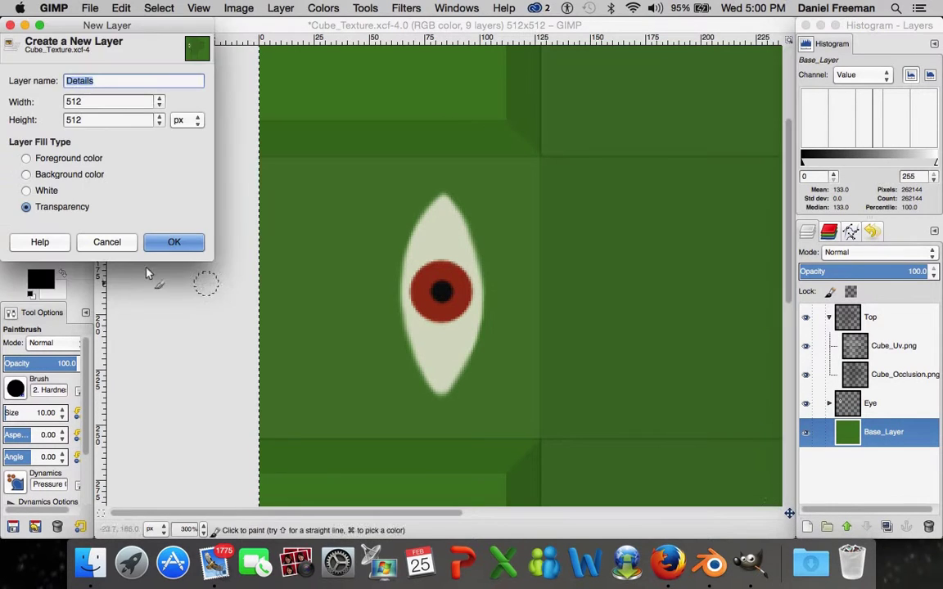
pyautogui.click(174, 241)
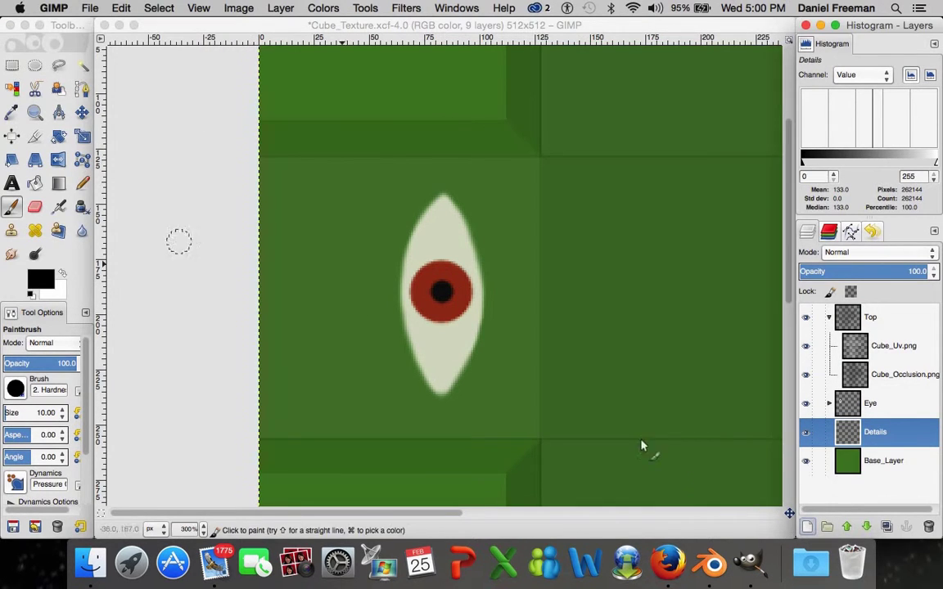
# - Create a layer group above the Details layer and name it Mouth
pyautogui.click(827, 526)
pyautogui.doubleClick(888, 431)
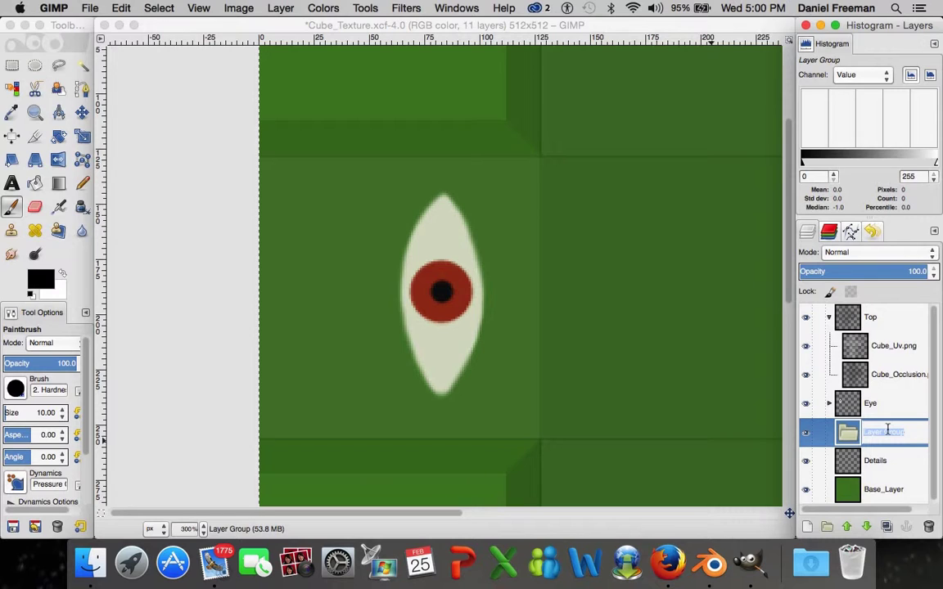
pyautogui.write('m')
pyautogui.write('outh')
pyautogui.press('Return')
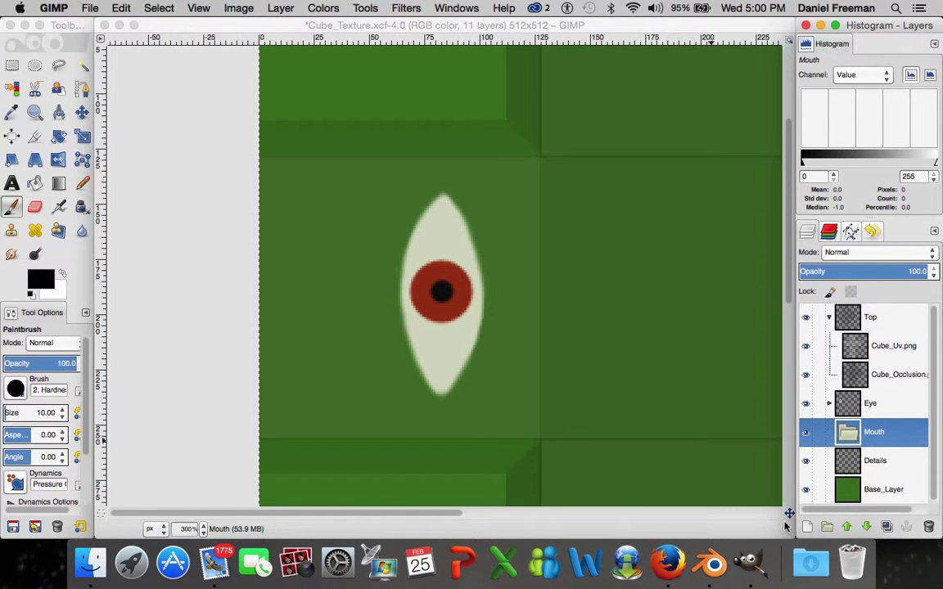
# - Add a new layer inside the Mouth group, keeping the default settings
pyautogui.press('shift+super+n')
pyautogui.click(174, 243)
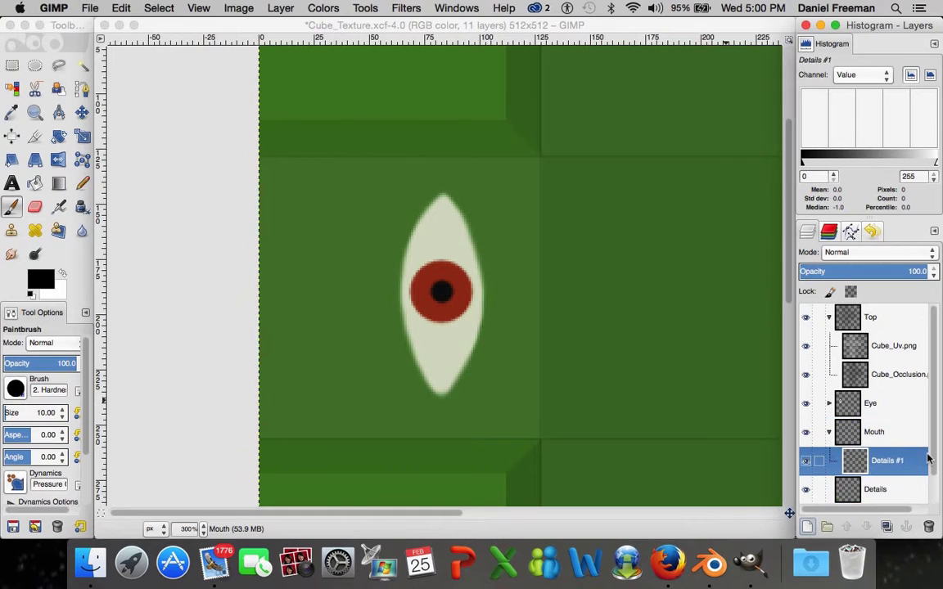
# - Rename the new layer inside the Mouth group to Mouth_Base
pyautogui.doubleClick(890, 460)
pyautogui.write('Mout')
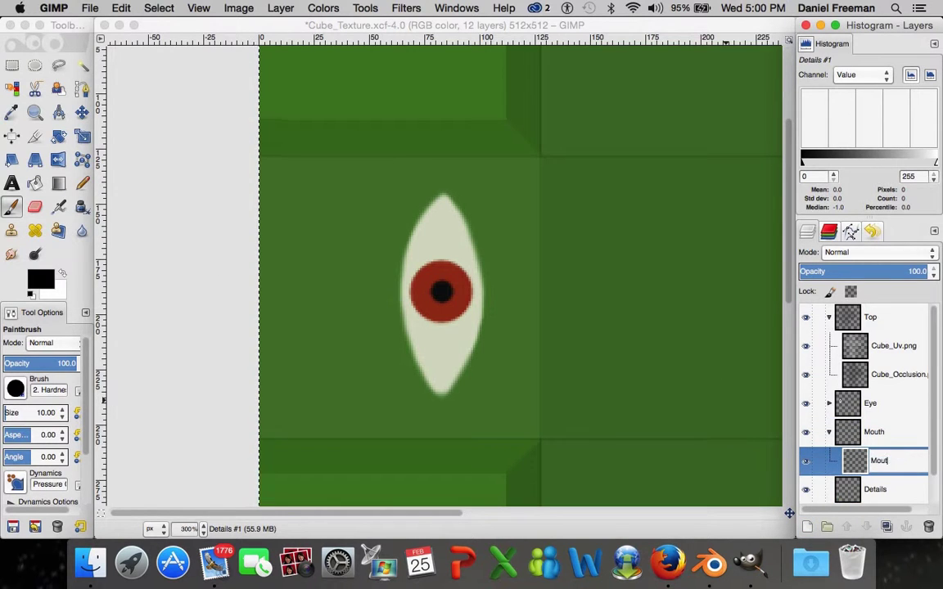
pyautogui.write('h_Base')
pyautogui.press('Return')
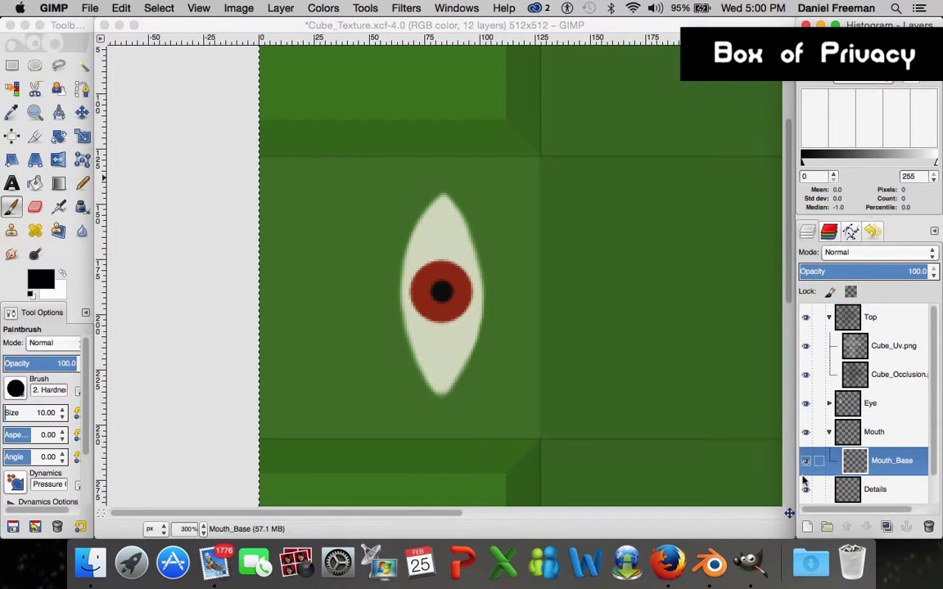
# - Add a transparent 512 x 512 layer above Mouth_Base and rename it Mouth_Details
pyautogui.click(805, 528)
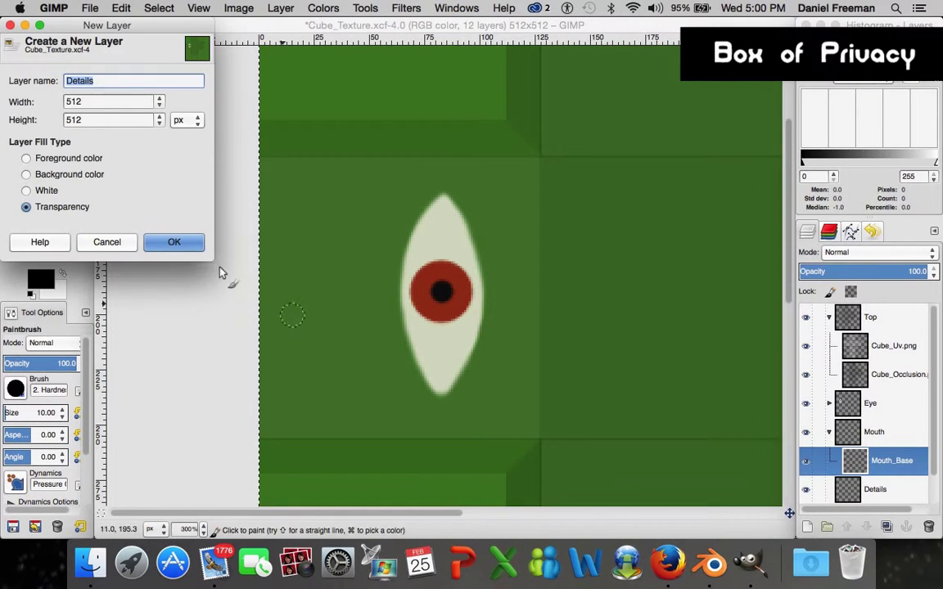
pyautogui.click(185, 243)
pyautogui.doubleClick(884, 460)
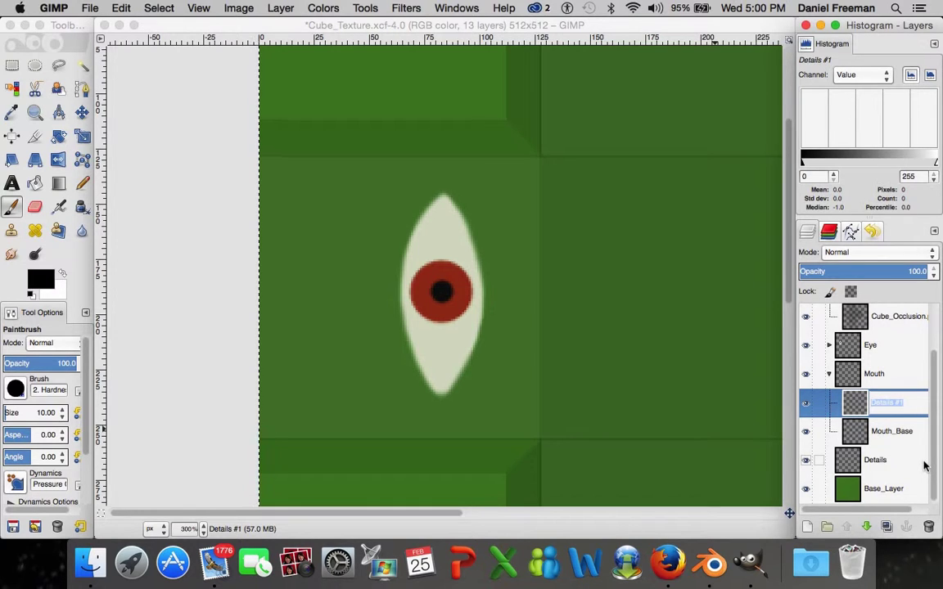
pyautogui.write('Mouth')
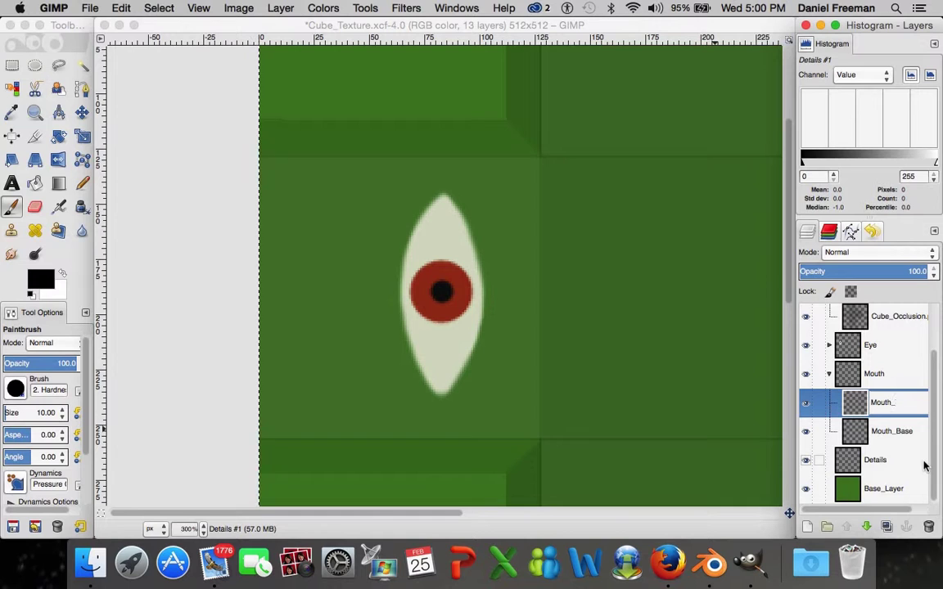
pyautogui.write('_Details')
pyautogui.press('Return')
# - Add another default layer above Mouth_Details in the Mouth group and rename it Mouth_Shading
pyautogui.press('shift+super+n')
pyautogui.click(145, 242)
pyautogui.doubleClick(896, 402)
pyautogui.write('Mo')
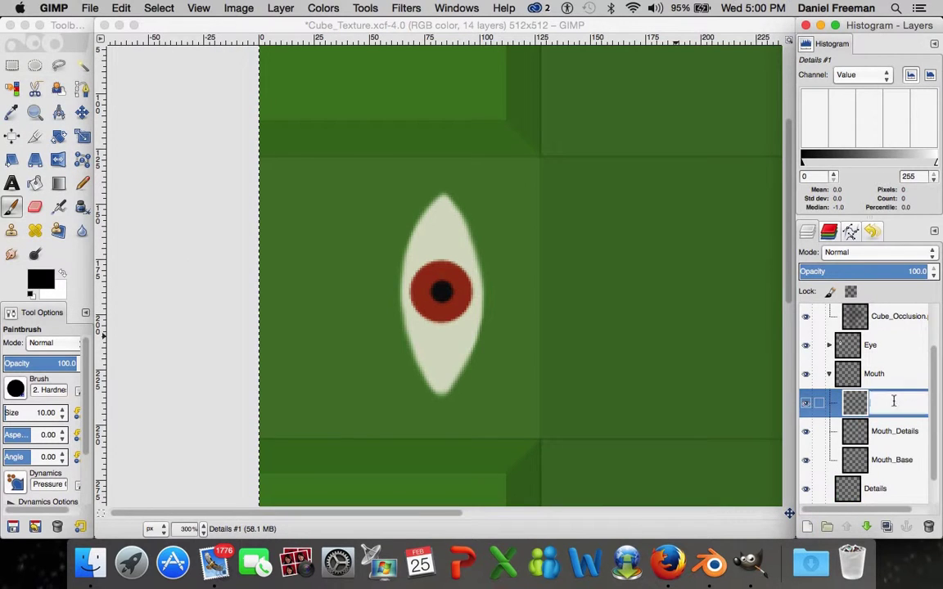
pyautogui.write('uth')
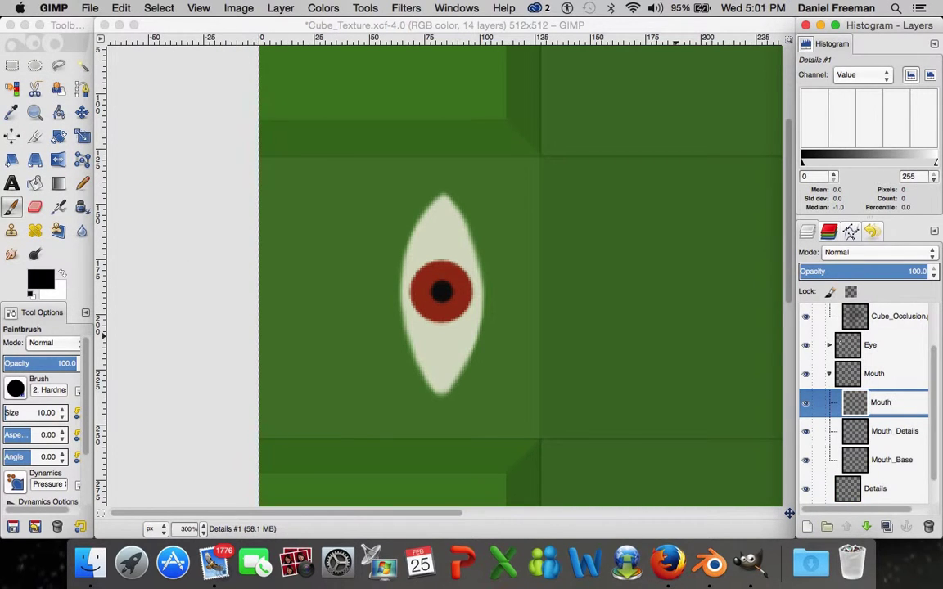
pyautogui.write('_Shading')
pyautogui.press('Return')
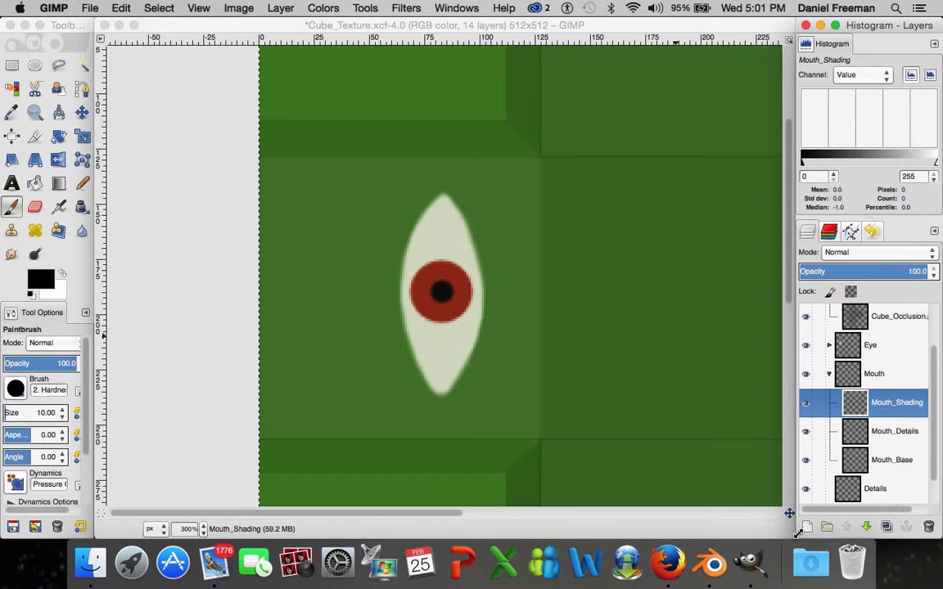
# - Add a fourth default layer above Mouth_Shading in the Mouth group and rename it Mouth_Highlights
pyautogui.press('shift+super+n')
pyautogui.click(169, 249)
pyautogui.doubleClick(891, 403)
pyautogui.write('Mo')
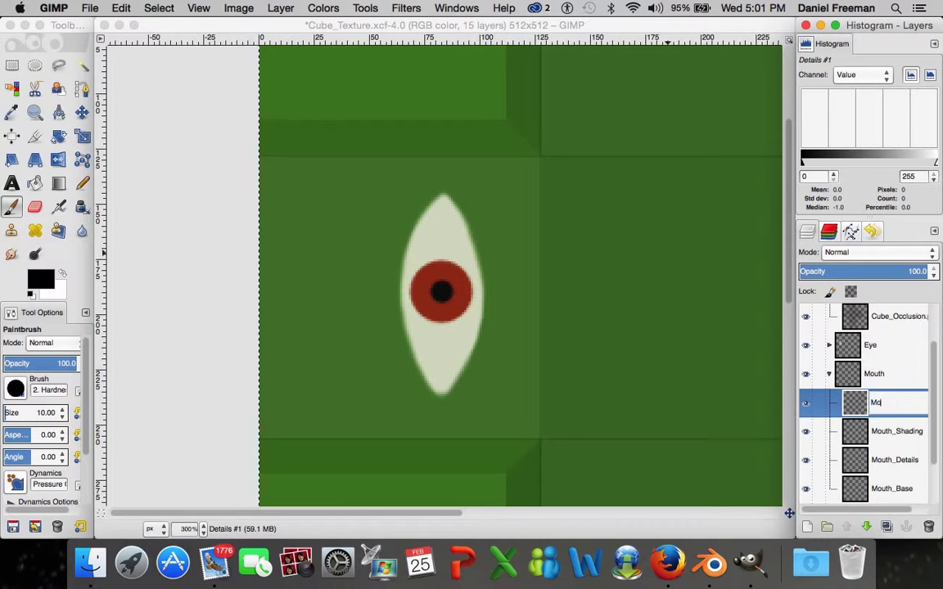
pyautogui.write('uth_Highlights')
pyautogui.press('Return')
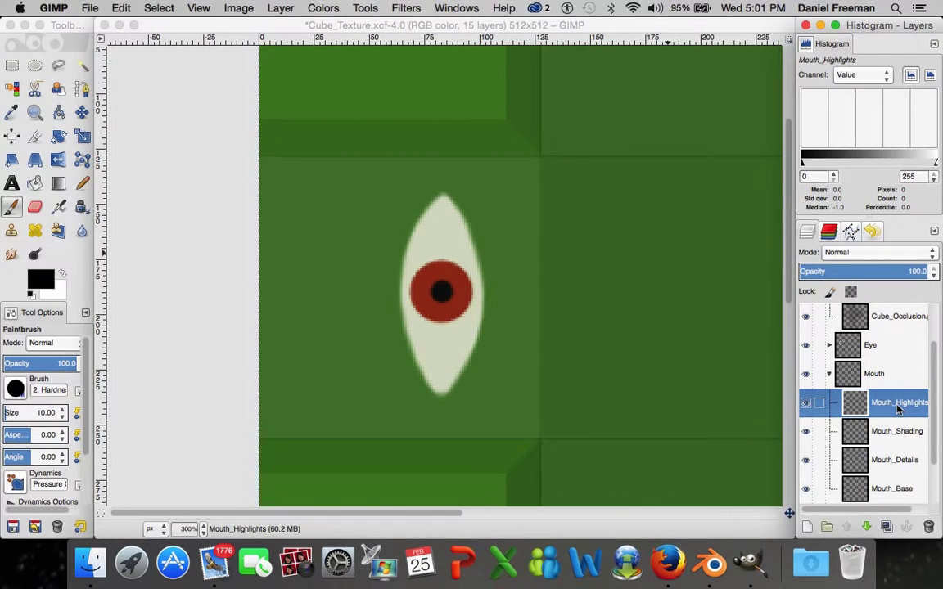
# - Expand the Eye group, compare its layer structure with the Mouth group's layers, and collapse it again
pyautogui.scroll(-1, 814, 384)
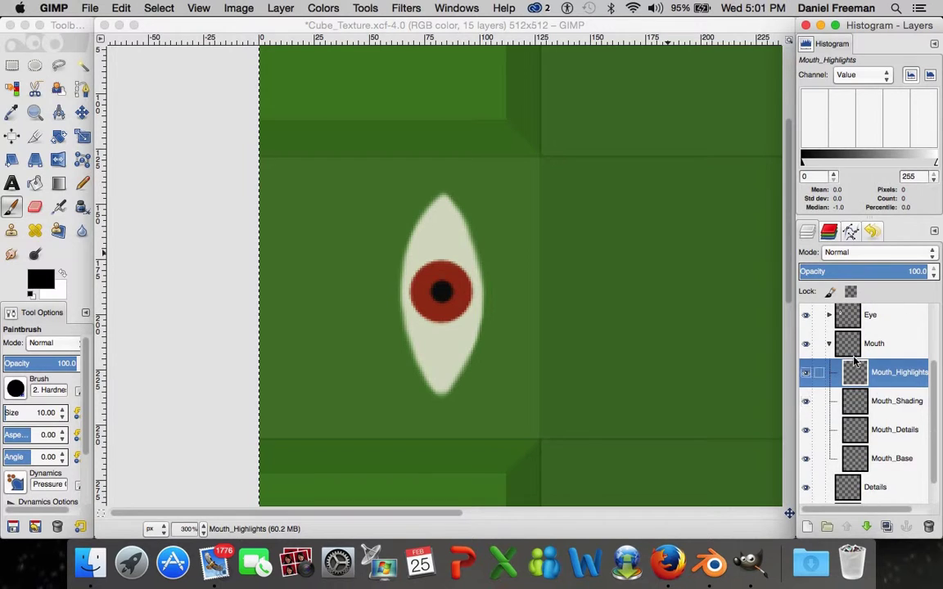
pyautogui.click(829, 315)
pyautogui.scroll(-4, 877, 385)
pyautogui.scroll(4, 878, 385)
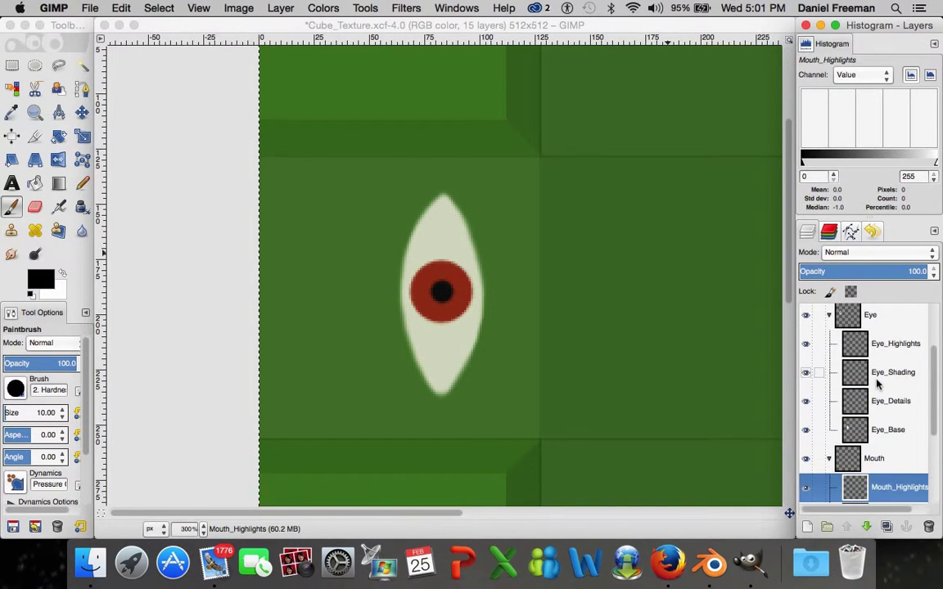
pyautogui.scroll(2, 877, 384)
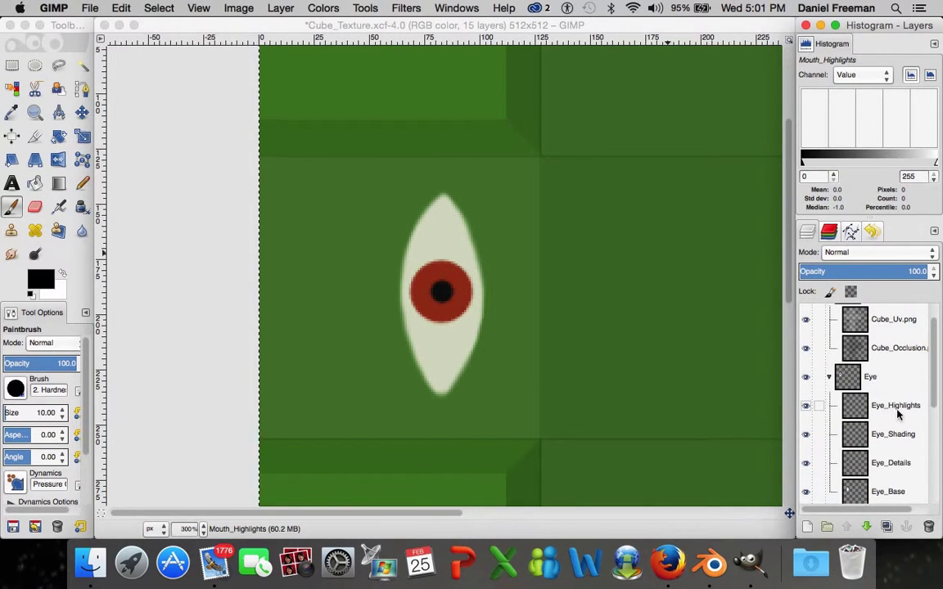
pyautogui.scroll(-3, 894, 425)
pyautogui.scroll(-4, 894, 438)
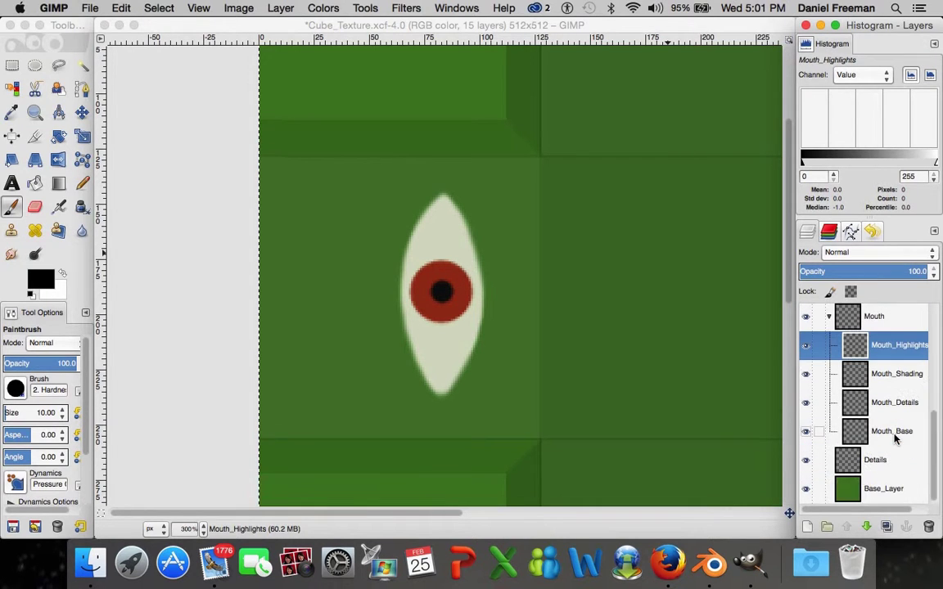
pyautogui.scroll(-5, 401, 287)
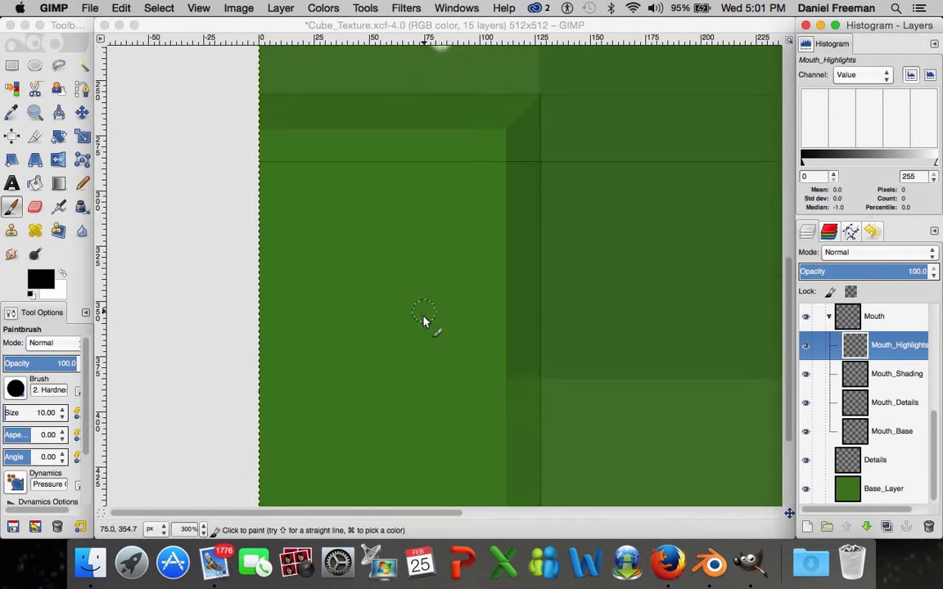
pyautogui.scroll(5, 423, 321)
pyautogui.scroll(-2, 421, 323)
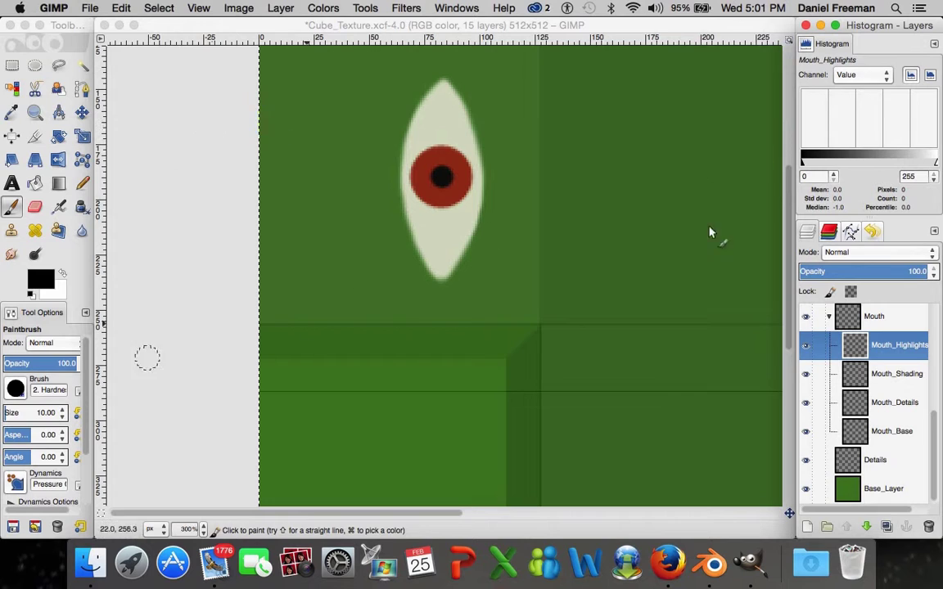
pyautogui.scroll(2, 421, 341)
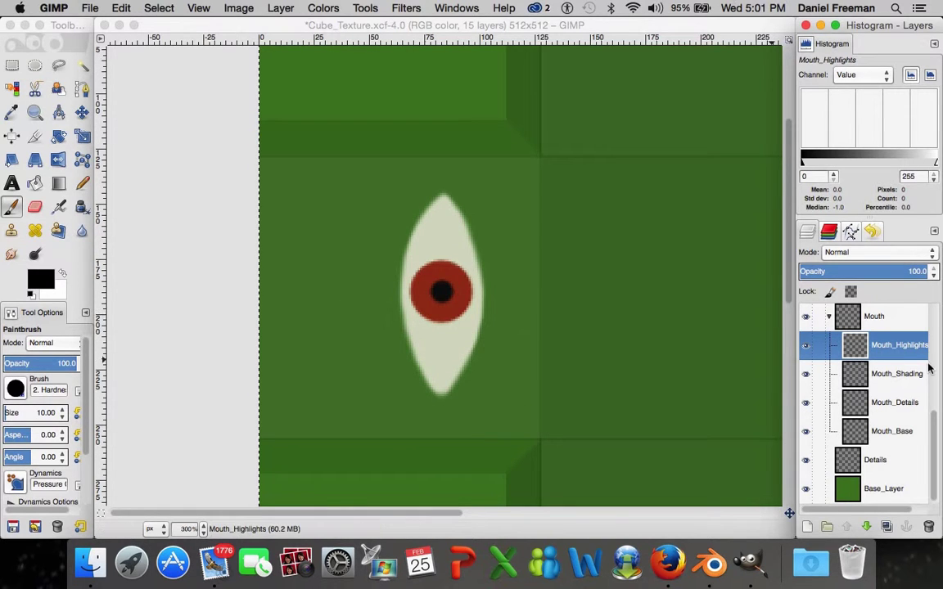
pyautogui.scroll(4, 892, 367)
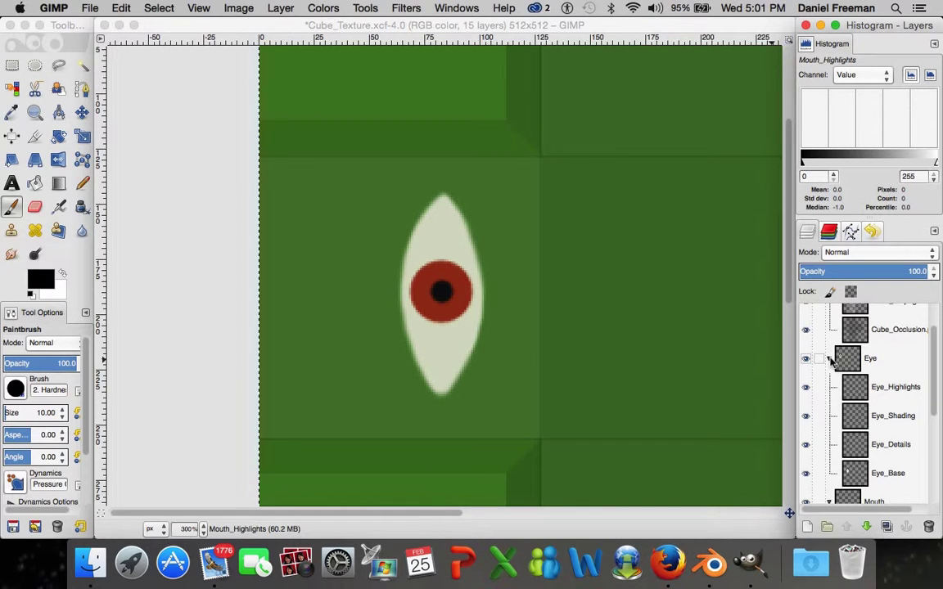
pyautogui.click(830, 360)
pyautogui.scroll(-2, 876, 429)
pyautogui.scroll(2, 876, 429)
pyautogui.scroll(-2, 877, 426)
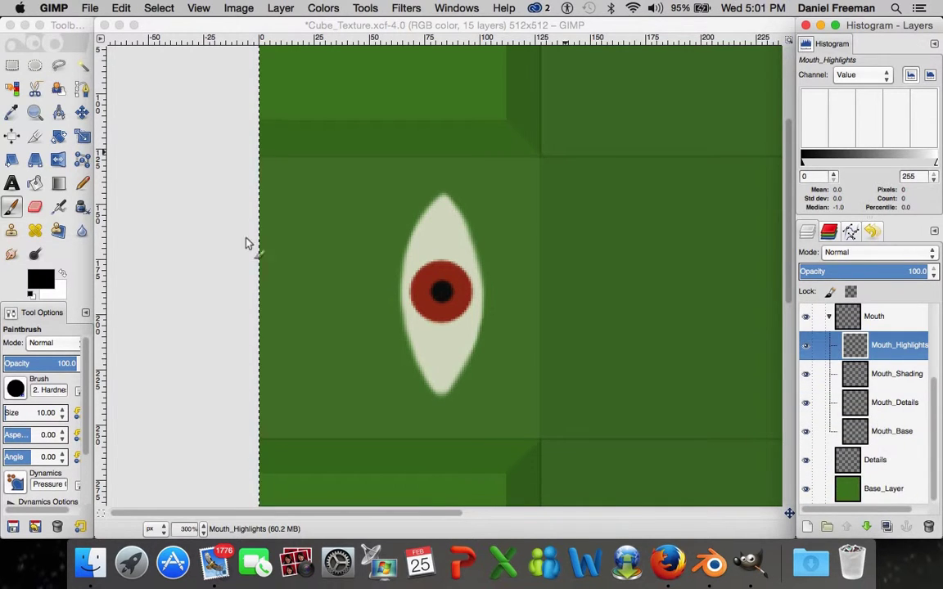
# - Make Mouth_Base the active layer, choose the Paintbrush, and set the foreground colour to dark red
pyautogui.click(34, 112)
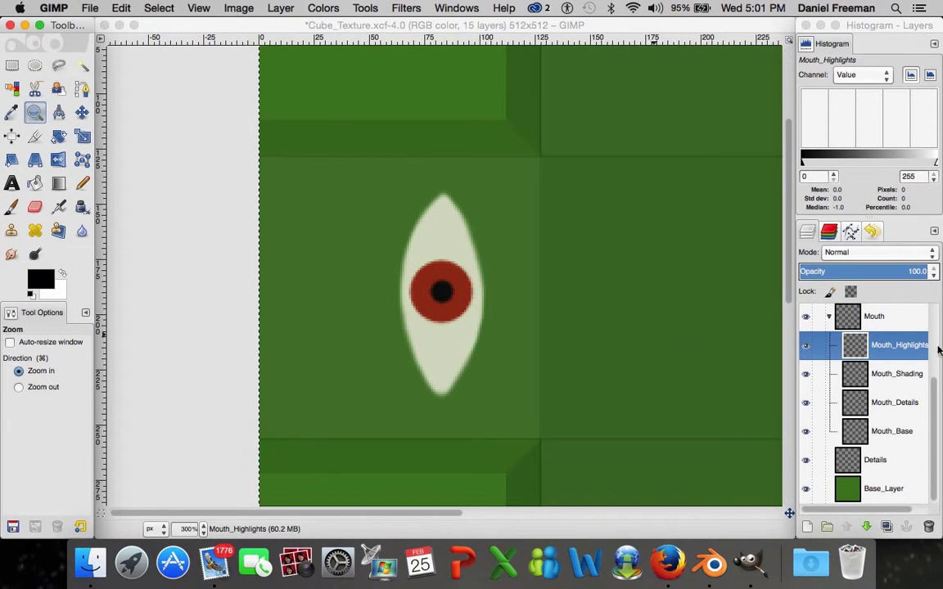
pyautogui.scroll(1, 909, 384)
pyautogui.scroll(-1, 900, 426)
pyautogui.click(900, 429)
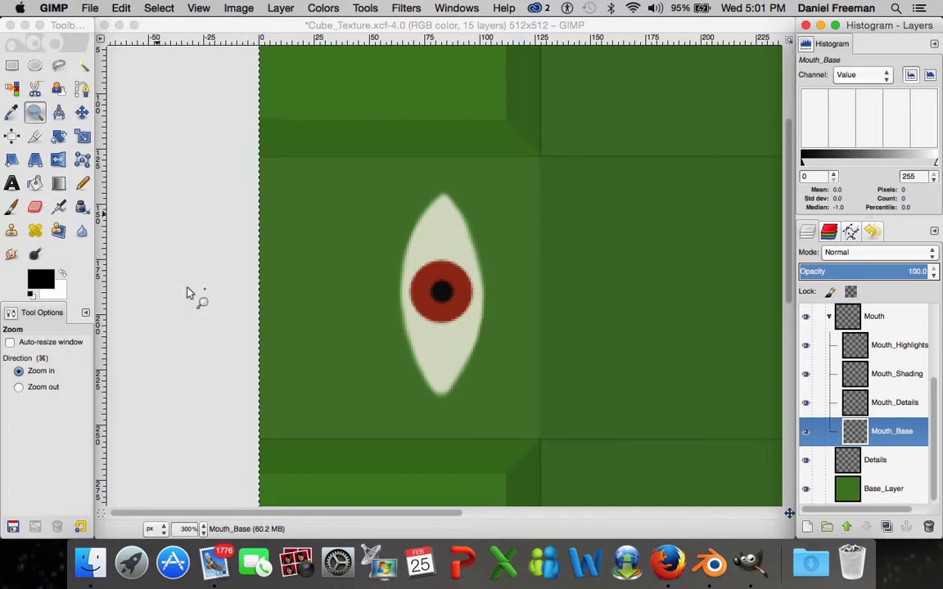
pyautogui.click(82, 183)
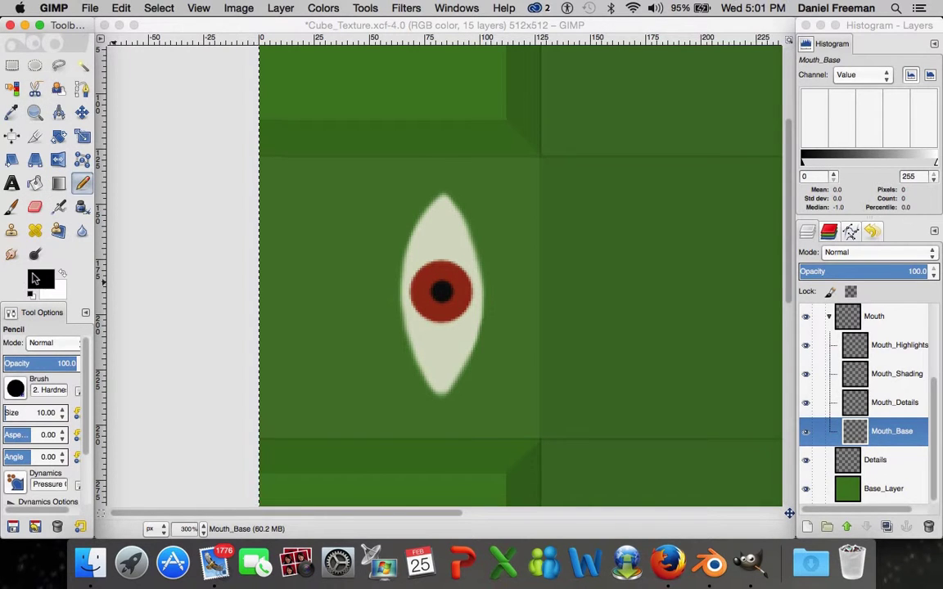
pyautogui.click(11, 209)
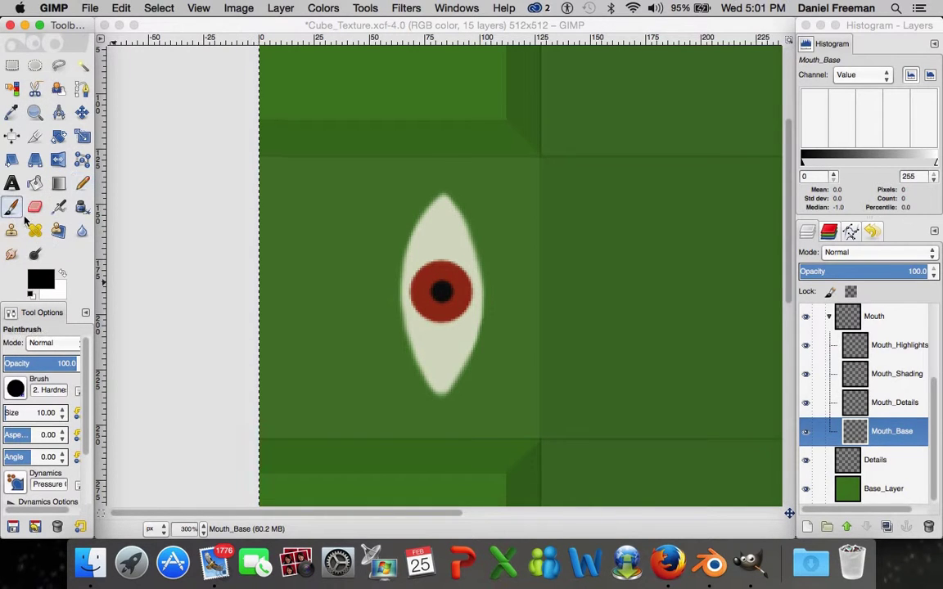
pyautogui.click(43, 278)
pyautogui.moveTo(233, 90); pyautogui.dragTo(203, 109)
pyautogui.press('Return')
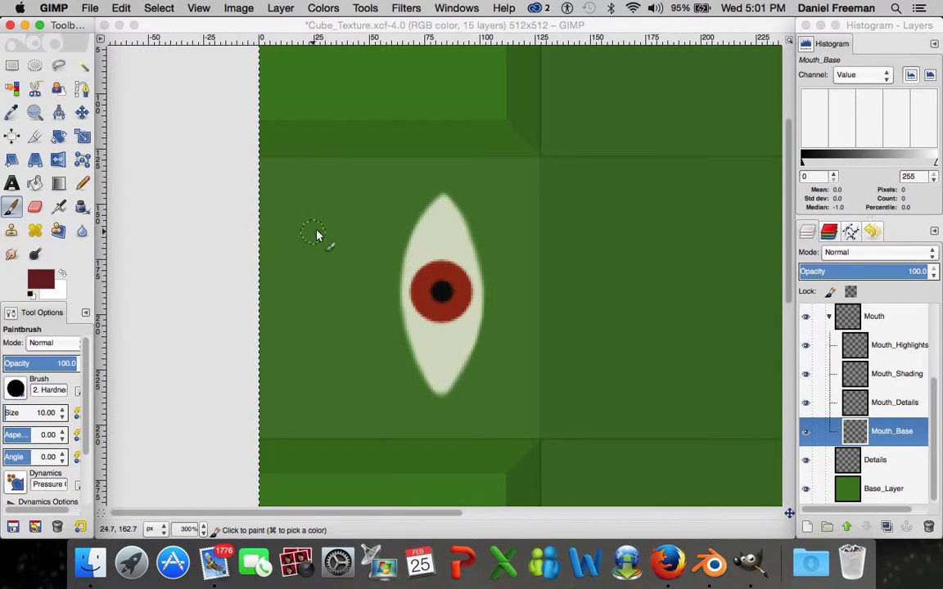
# - Paint a thick dark red crescent mouth beside the eye on Mouth_Base with the size 10 brush, and switch to the Eraser
pyautogui.moveTo(352, 196)
pyautogui.mouseDown()
pyautogui.moveTo(331, 238)
pyautogui.moveTo(321, 309)
pyautogui.moveTo(361, 399)
pyautogui.mouseUp()
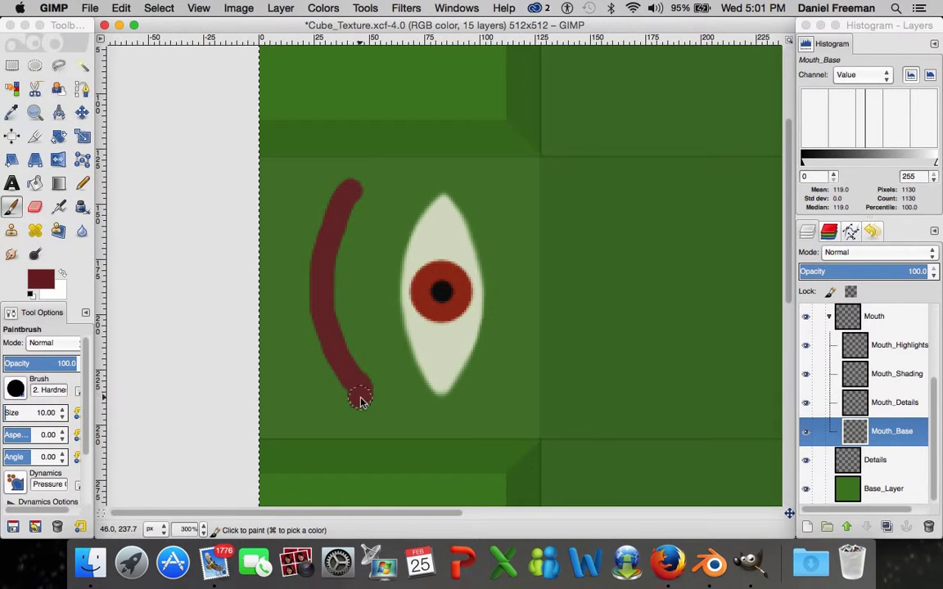
pyautogui.press('super+z')
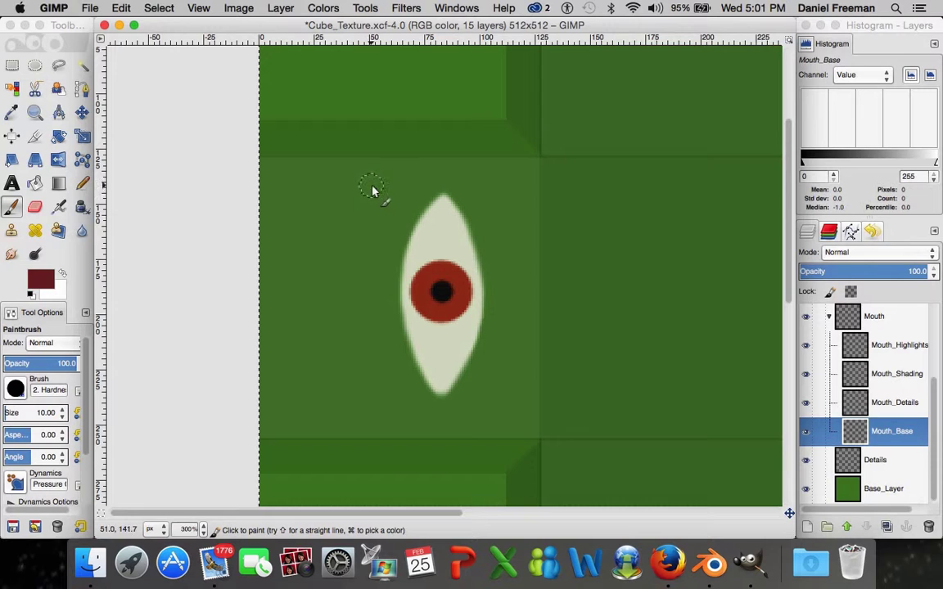
pyautogui.moveTo(360, 346)
pyautogui.mouseDown()
pyautogui.moveTo(360, 395)
pyautogui.moveTo(347, 363)
pyautogui.moveTo(341, 259)
pyautogui.moveTo(346, 207)
pyautogui.moveTo(375, 183)
pyautogui.moveTo(352, 280)
pyautogui.mouseUp()
pyautogui.moveTo(351, 374)
pyautogui.mouseDown()
pyautogui.moveTo(326, 267)
pyautogui.moveTo(330, 229)
pyautogui.moveTo(349, 194)
pyautogui.moveTo(323, 239)
pyautogui.moveTo(313, 311)
pyautogui.mouseUp()
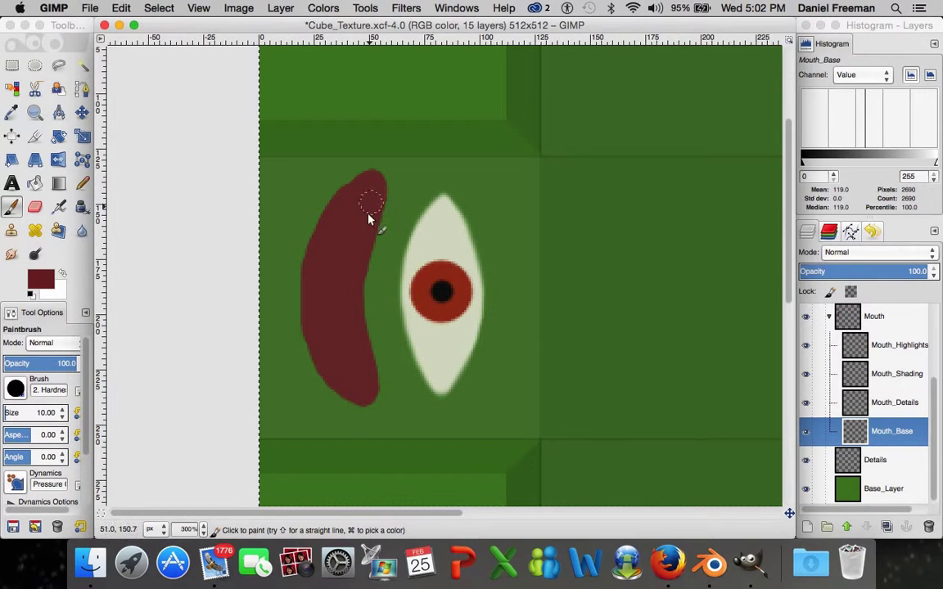
pyautogui.moveTo(357, 374); pyautogui.dragTo(360, 348)
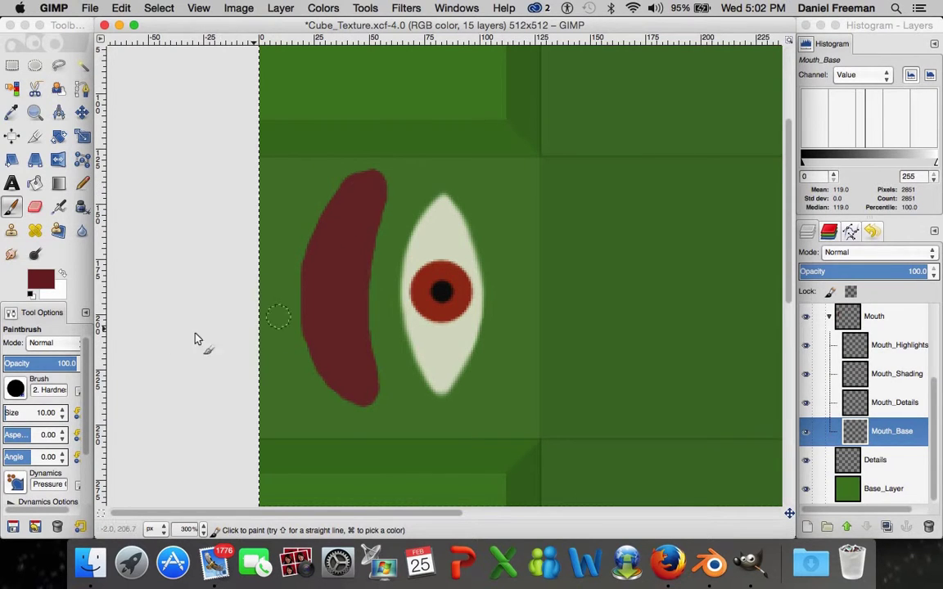
pyautogui.click(34, 206)
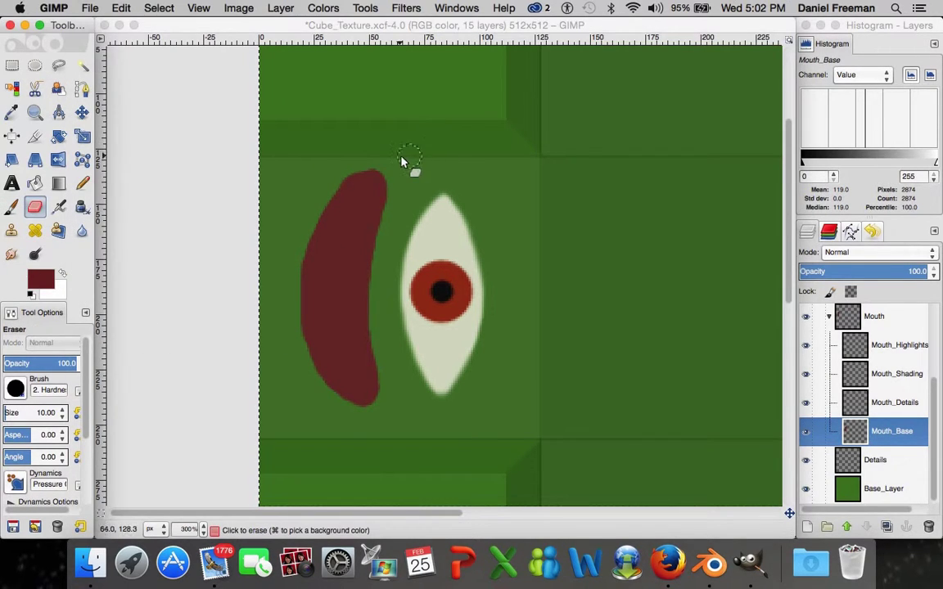
pyautogui.click(385, 162)
pyautogui.moveTo(384, 162); pyautogui.dragTo(295, 219)
pyautogui.moveTo(373, 161)
pyautogui.mouseDown()
pyautogui.moveTo(282, 267)
pyautogui.moveTo(324, 196)
pyautogui.moveTo(288, 321)
pyautogui.mouseUp()
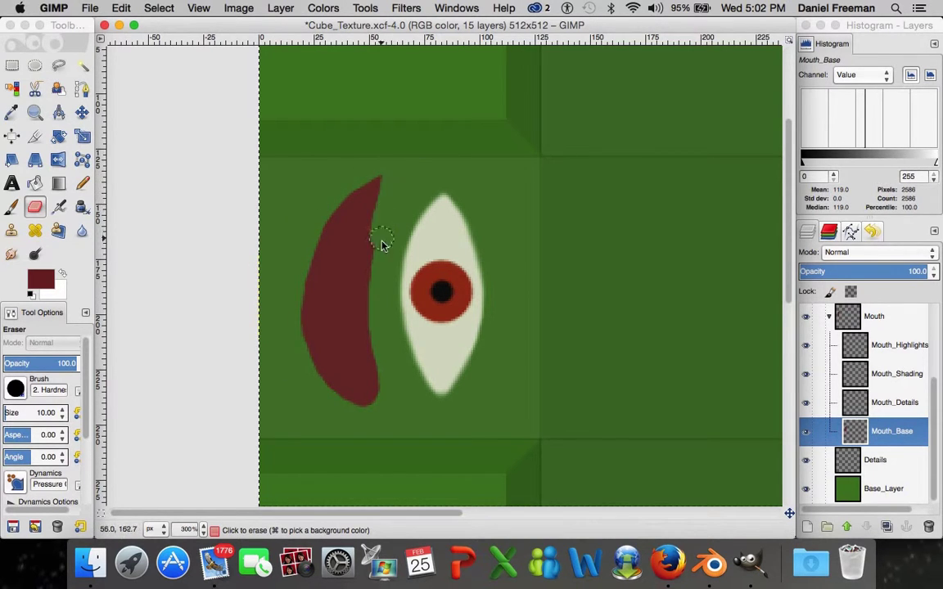
pyautogui.moveTo(376, 334)
pyautogui.mouseDown()
pyautogui.moveTo(395, 411)
pyautogui.moveTo(384, 333)
pyautogui.moveTo(384, 404)
pyautogui.moveTo(378, 331)
pyautogui.mouseUp()
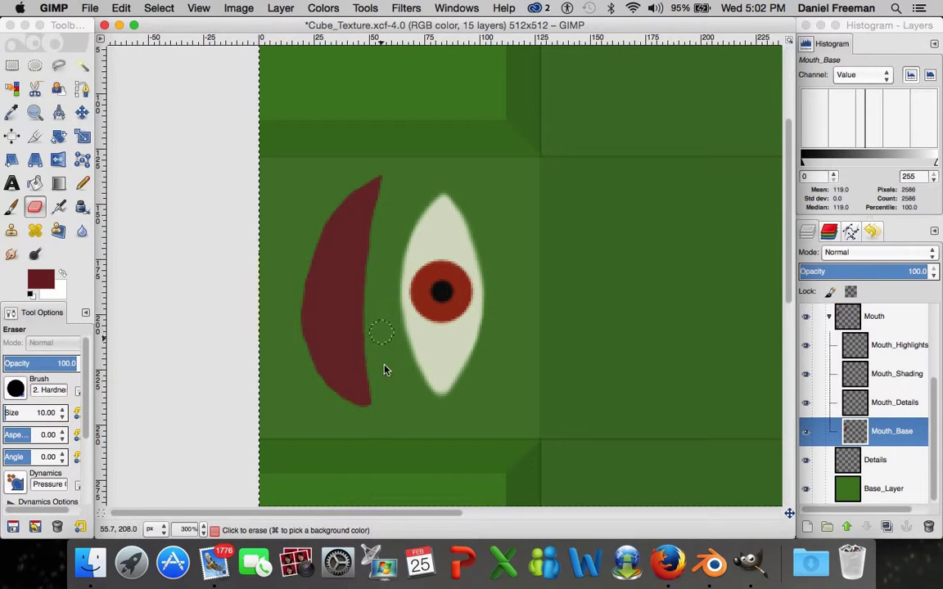
pyautogui.moveTo(325, 388); pyautogui.dragTo(295, 277)
pyautogui.moveTo(301, 314)
pyautogui.mouseDown()
pyautogui.moveTo(320, 212)
pyautogui.moveTo(308, 401)
pyautogui.moveTo(345, 391)
pyautogui.moveTo(314, 336)
pyautogui.moveTo(309, 260)
pyautogui.moveTo(345, 185)
pyautogui.moveTo(391, 155)
pyautogui.mouseUp()
pyautogui.press('super+z')
pyautogui.press('super+z')
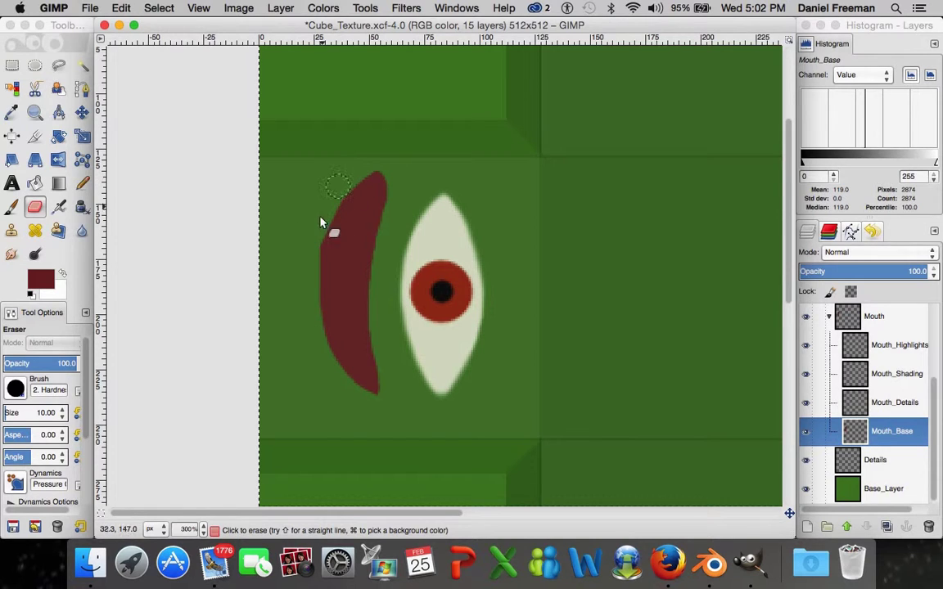
pyautogui.moveTo(307, 288)
pyautogui.mouseDown()
pyautogui.moveTo(372, 168)
pyautogui.moveTo(414, 152)
pyautogui.mouseUp()
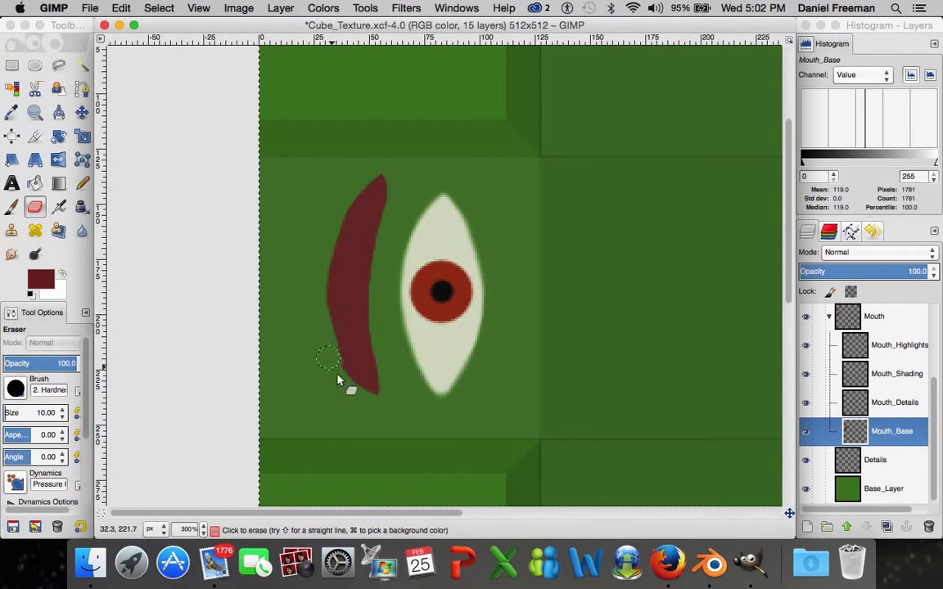
pyautogui.press('super+z')
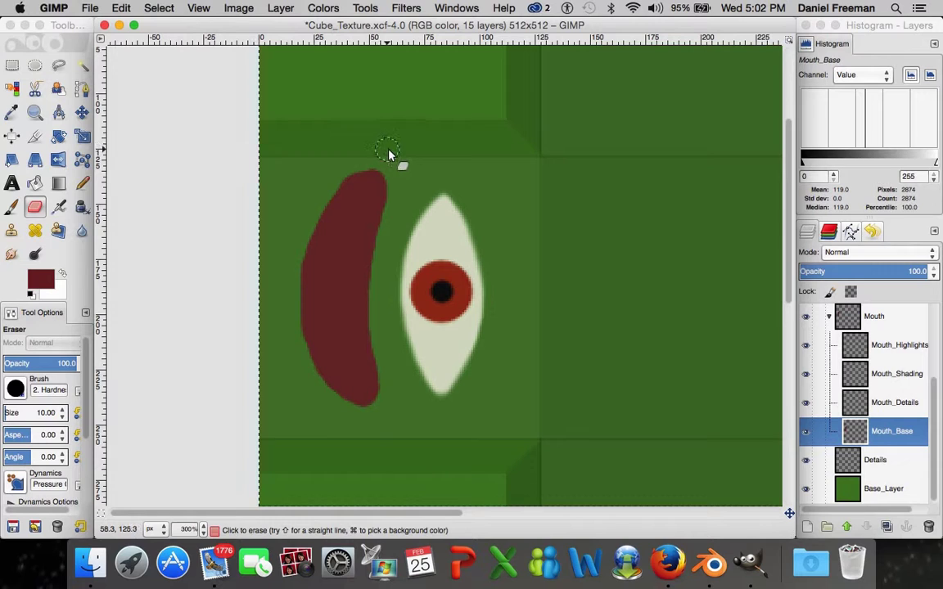
pyautogui.moveTo(367, 170)
pyautogui.mouseDown()
pyautogui.moveTo(343, 203)
pyautogui.moveTo(324, 270)
pyautogui.mouseUp()
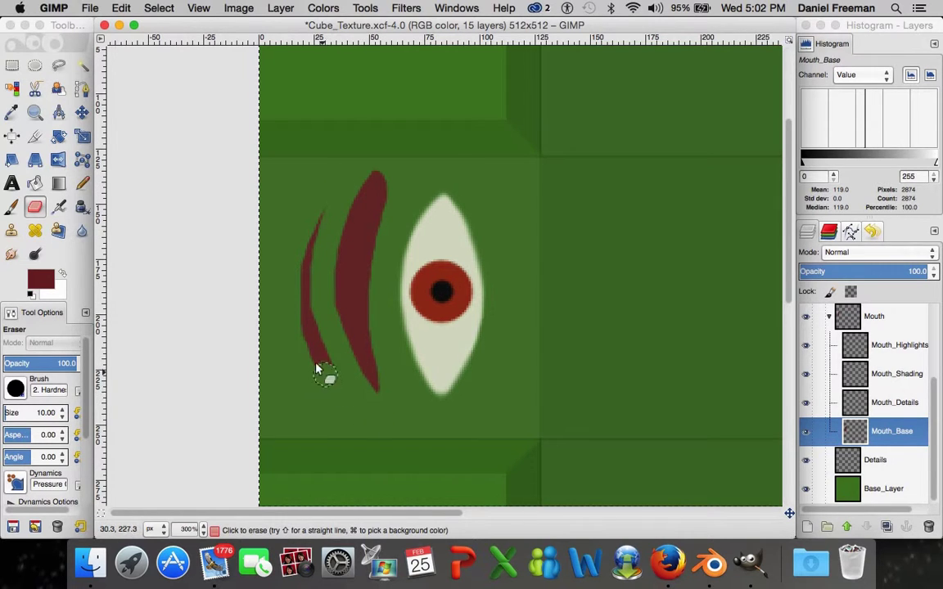
pyautogui.moveTo(301, 297)
pyautogui.mouseDown()
pyautogui.moveTo(314, 202)
pyautogui.moveTo(324, 365)
pyautogui.mouseUp()
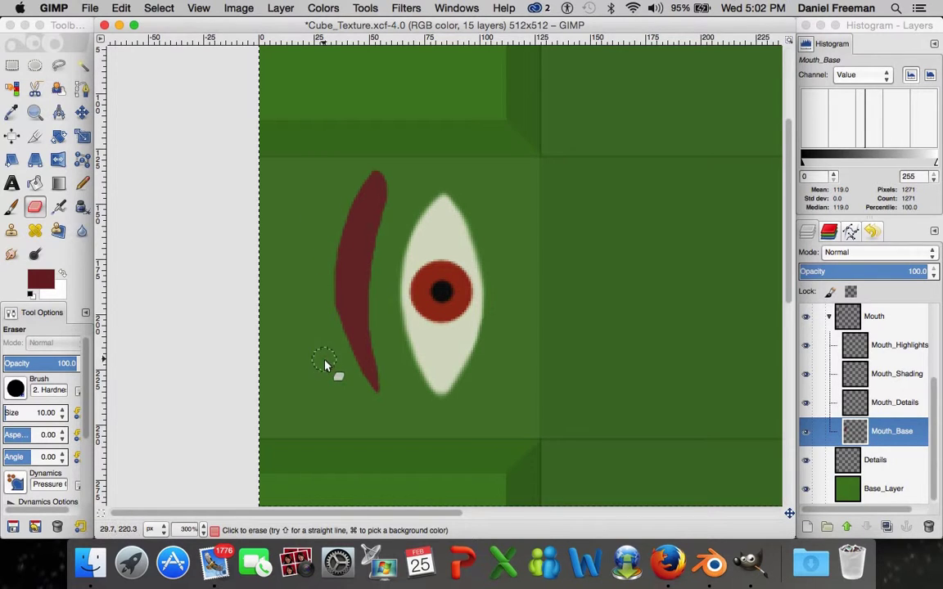
pyautogui.press('super')
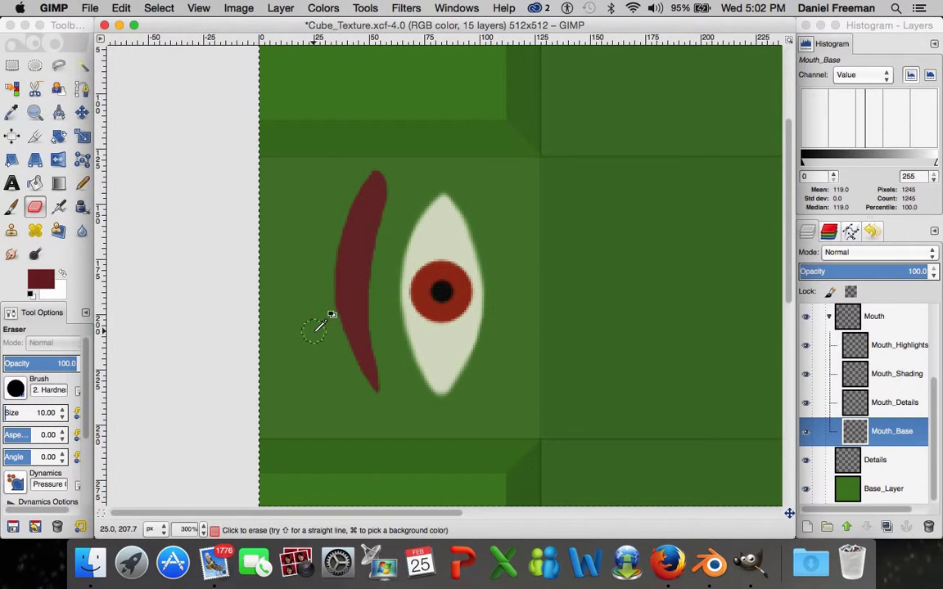
pyautogui.press('super+z')
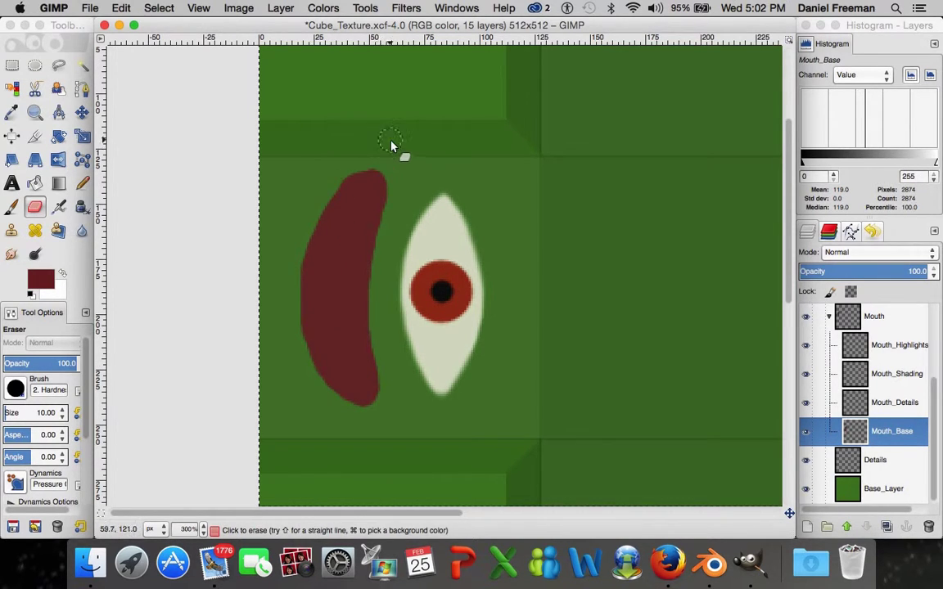
# - Taper both ends of the dark red mouth on Mouth_Base by erasing along its outer and inner edges
pyautogui.moveTo(412, 148); pyautogui.dragTo(270, 248)
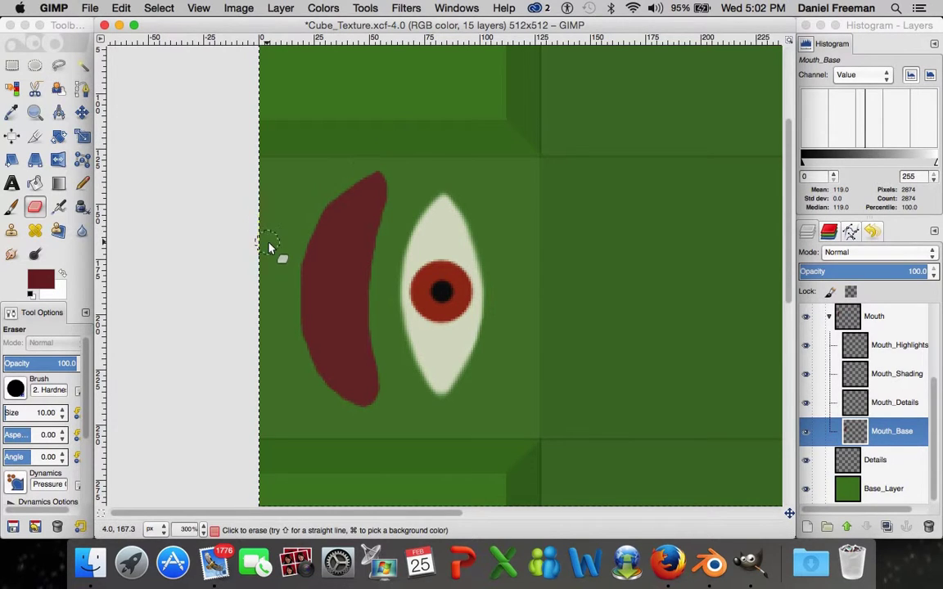
pyautogui.moveTo(345, 164); pyautogui.dragTo(280, 373)
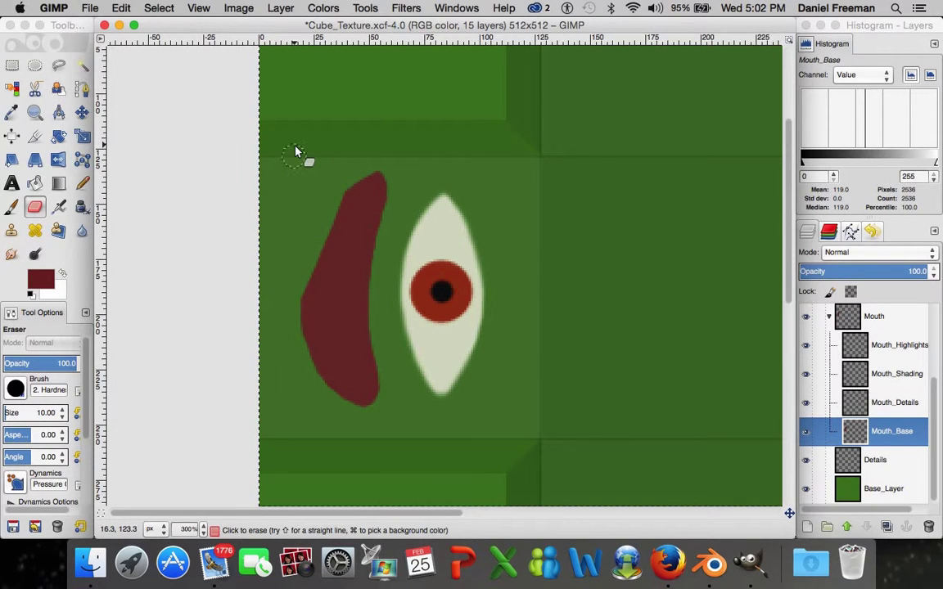
pyautogui.press('super+z')
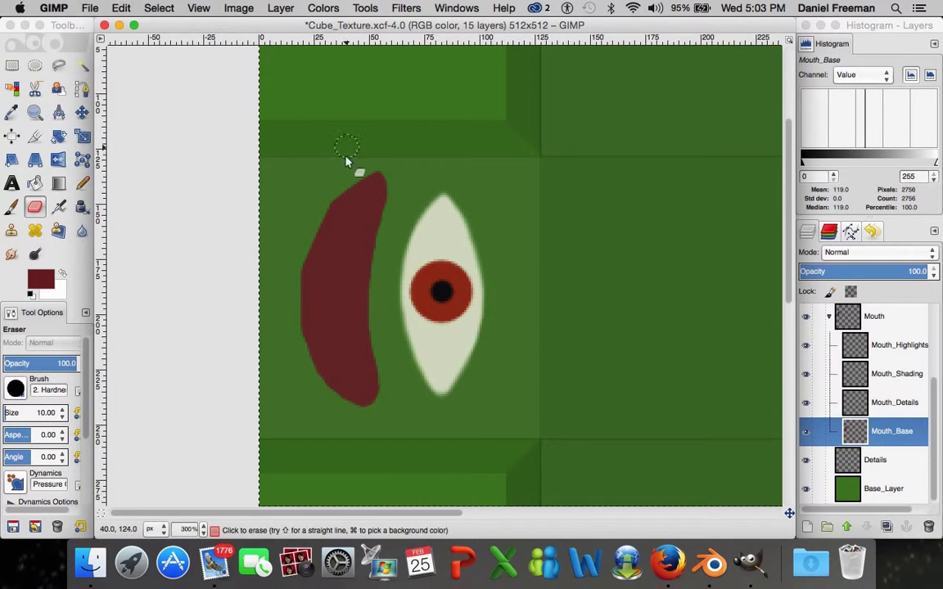
pyautogui.moveTo(305, 238); pyautogui.dragTo(371, 162)
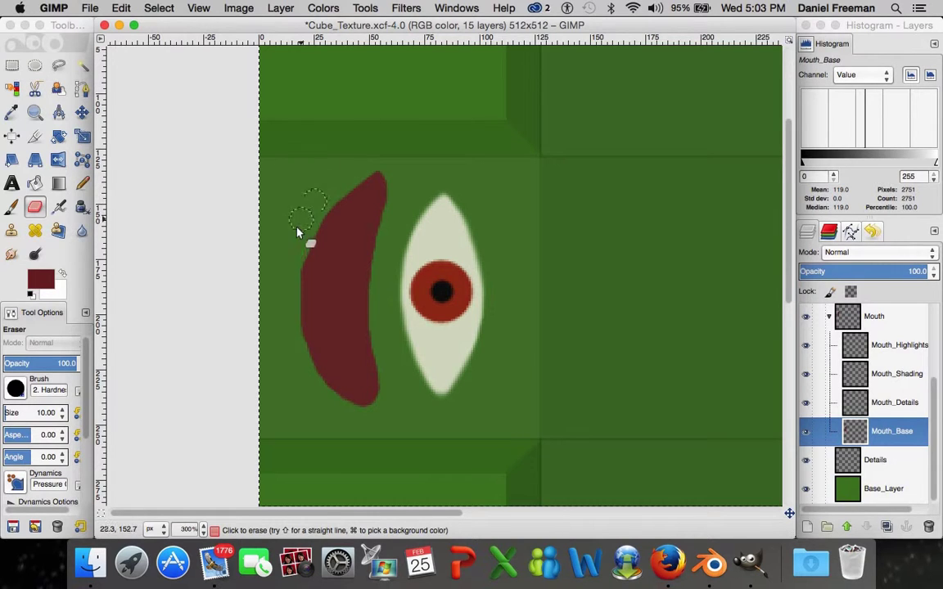
pyautogui.moveTo(313, 228); pyautogui.dragTo(365, 154)
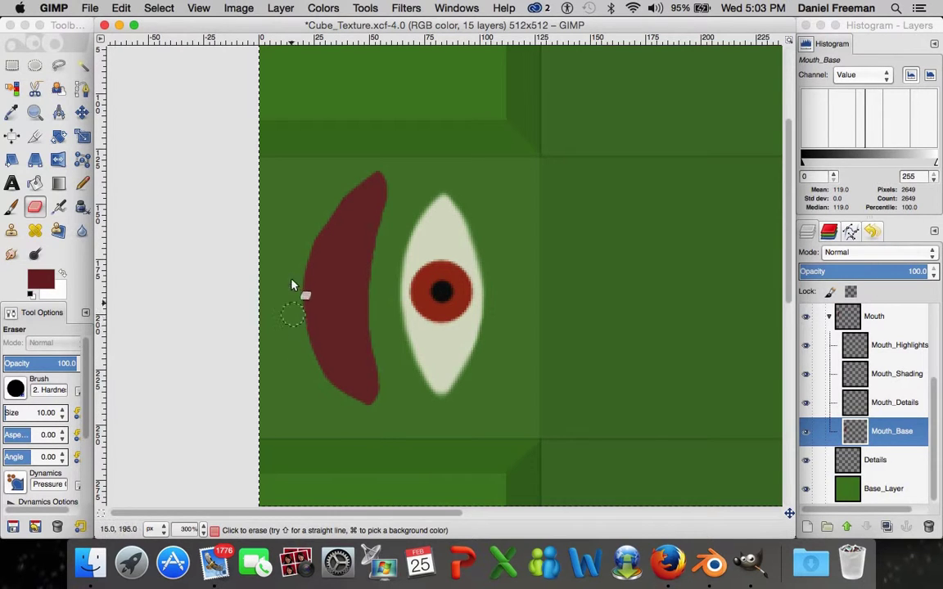
pyautogui.moveTo(364, 431); pyautogui.dragTo(321, 380)
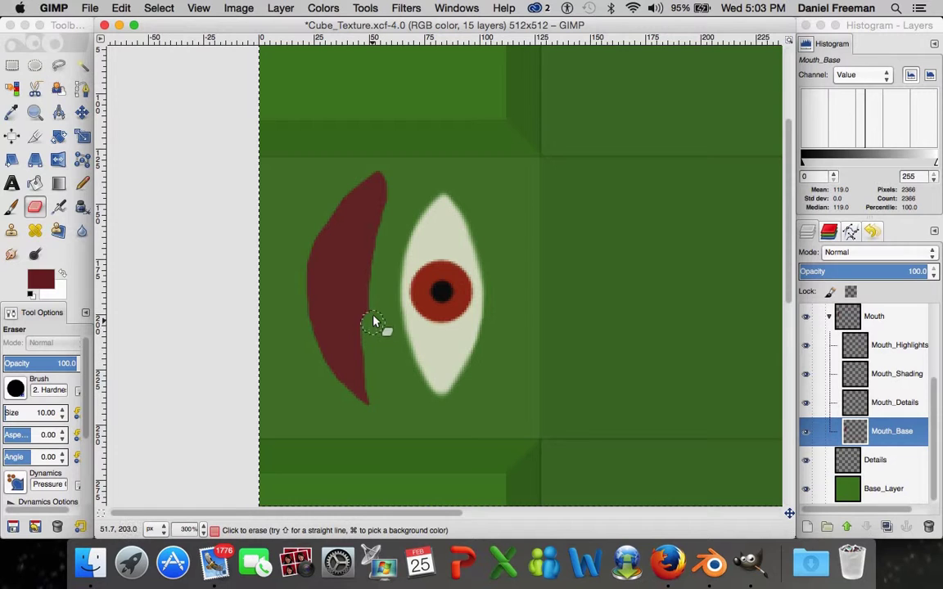
pyautogui.moveTo(399, 220)
pyautogui.mouseDown()
pyautogui.moveTo(414, 198)
pyautogui.moveTo(400, 176)
pyautogui.mouseUp()
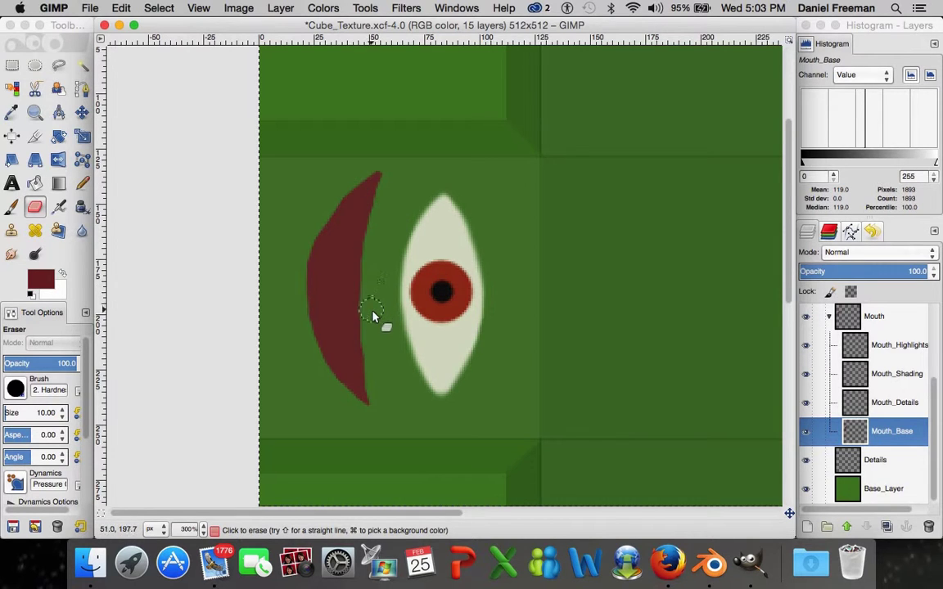
# - Erase more of the mouth's upper tip and the edge facing away from the eye to leave a slimmer crescent
pyautogui.moveTo(377, 378); pyautogui.dragTo(385, 390)
pyautogui.scroll(-5, 498, 265)
pyautogui.scroll(5, 473, 240)
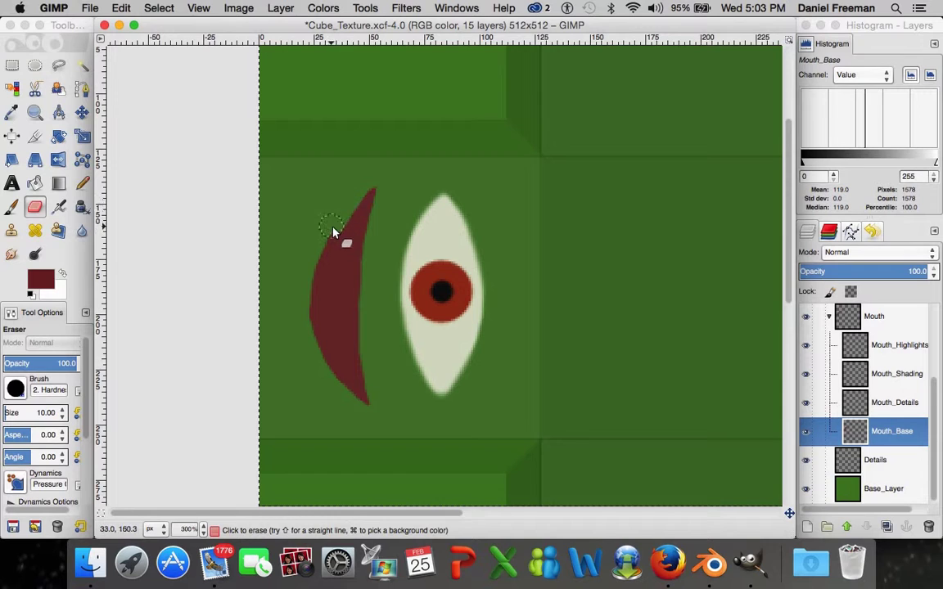
pyautogui.moveTo(350, 199); pyautogui.dragTo(362, 194)
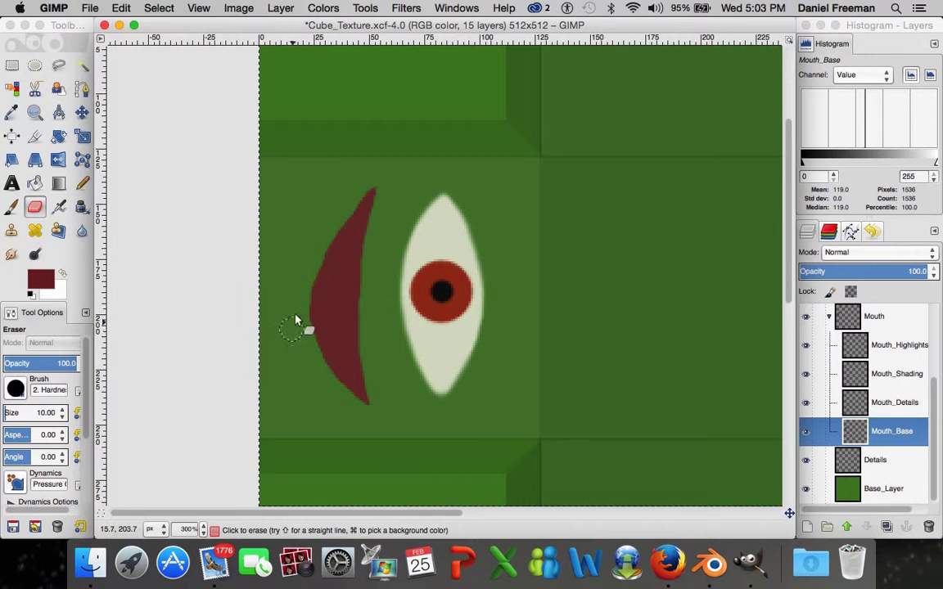
pyautogui.moveTo(342, 202); pyautogui.dragTo(321, 272)
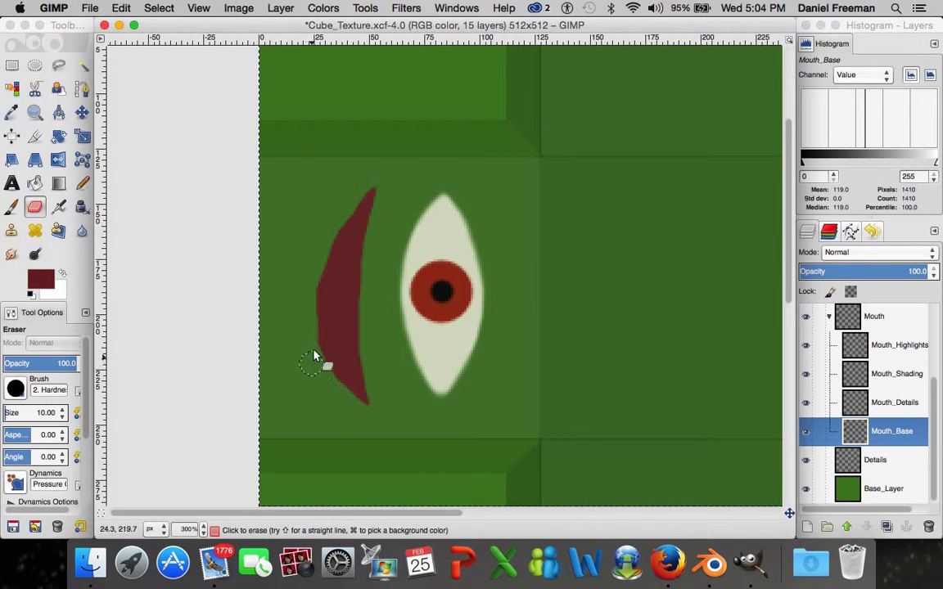
pyautogui.moveTo(319, 251); pyautogui.dragTo(309, 365)
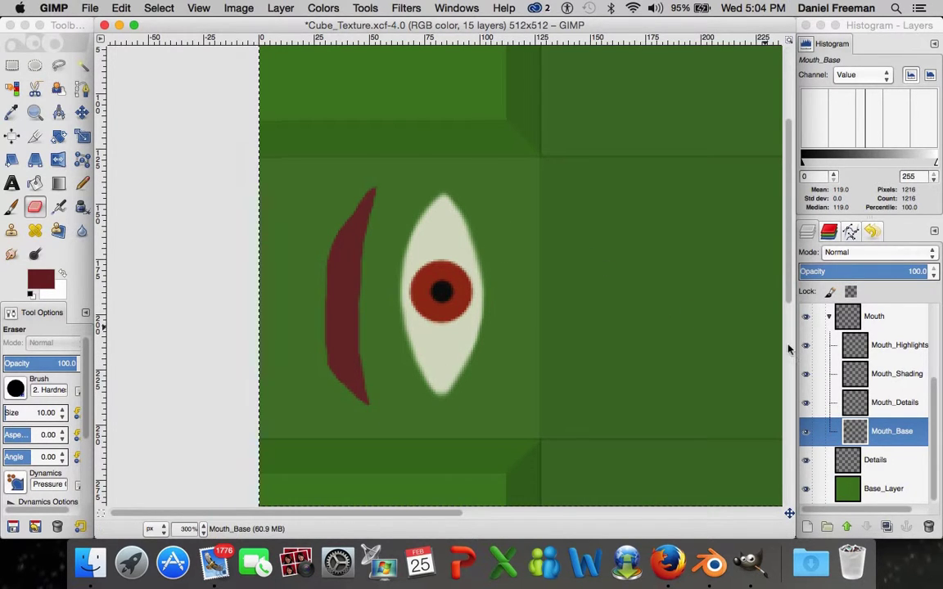
# - Convert Mouth_Base's alpha to a selection and make Mouth_Details the active layer
pyautogui.rightClick(898, 436)
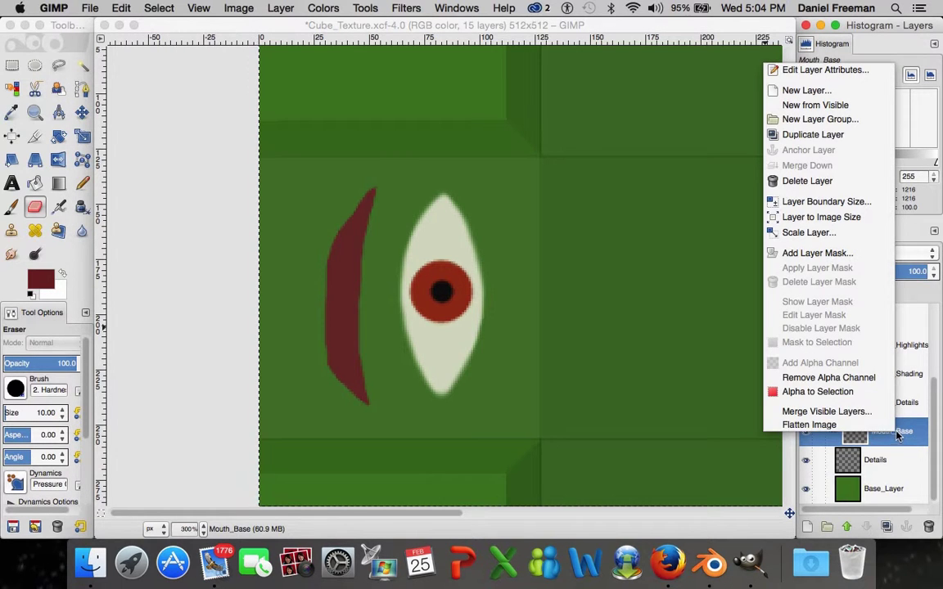
pyautogui.click(852, 393)
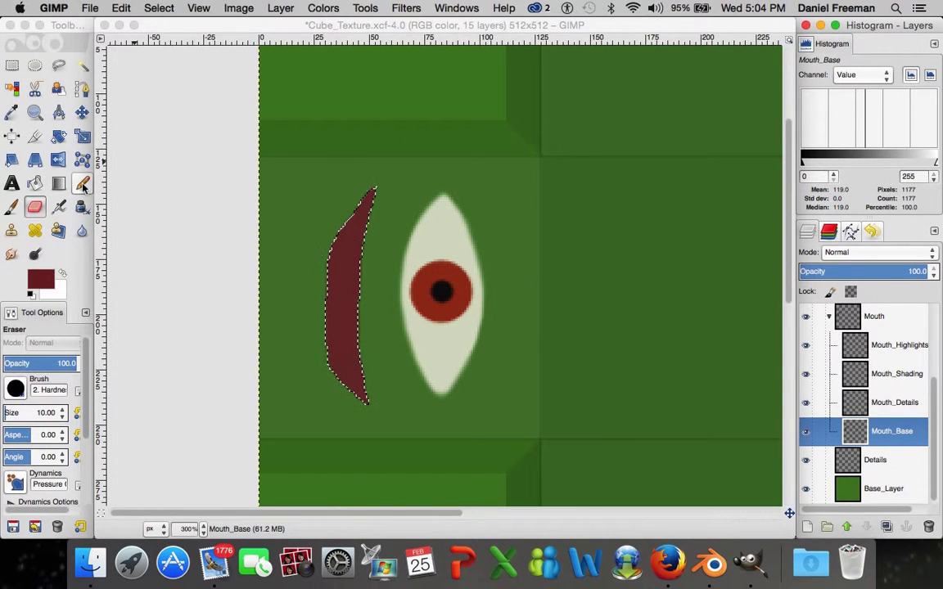
pyautogui.click(814, 400)
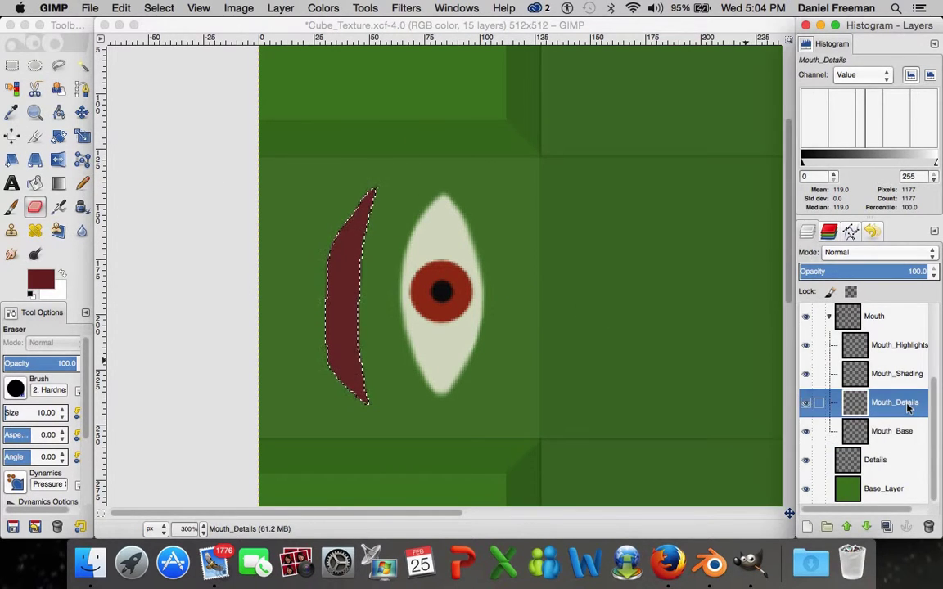
# - Set the foreground colour to a pale cream, dce3c1
pyautogui.click(41, 280)
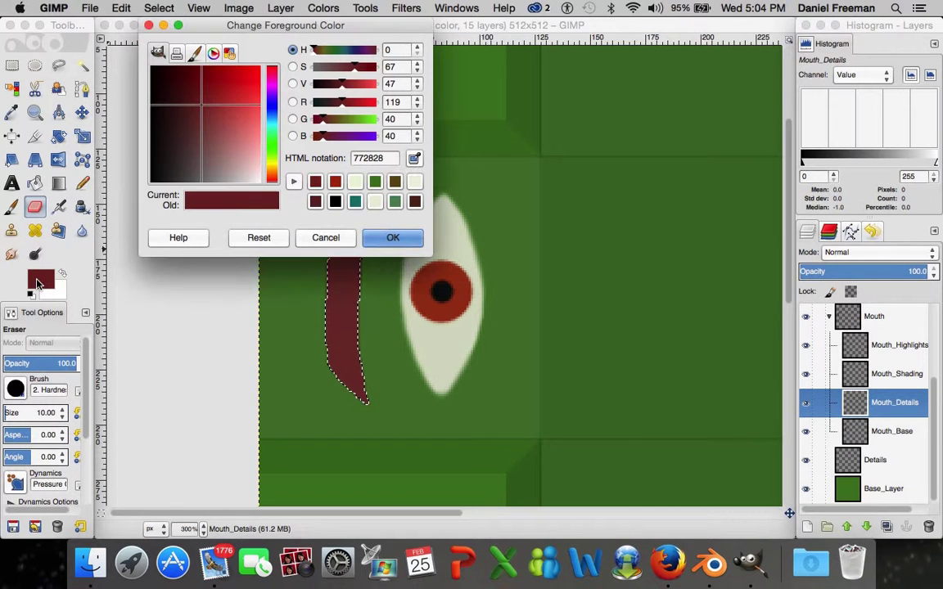
pyautogui.moveTo(271, 180); pyautogui.dragTo(271, 158)
pyautogui.moveTo(248, 147); pyautogui.dragTo(253, 182)
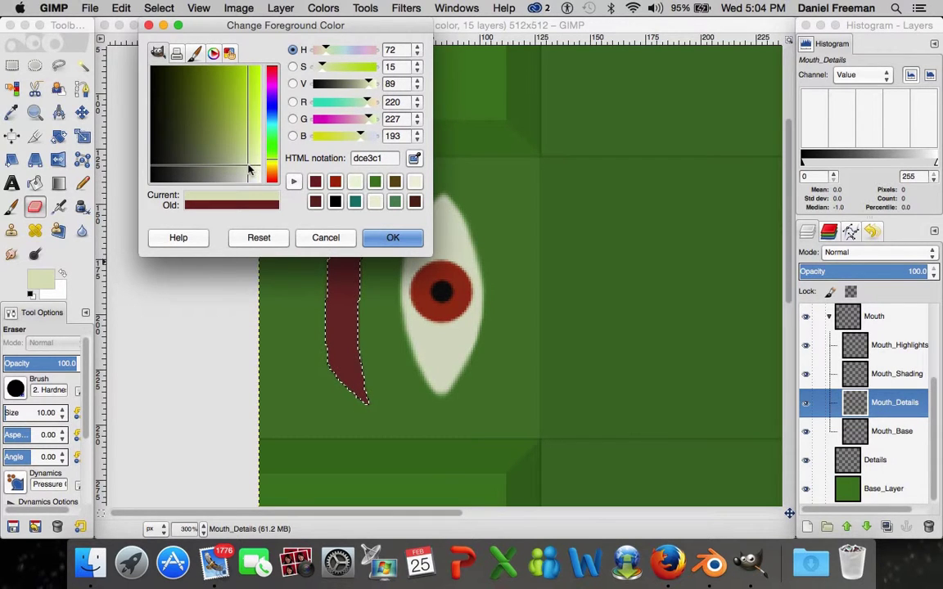
pyautogui.click(388, 239)
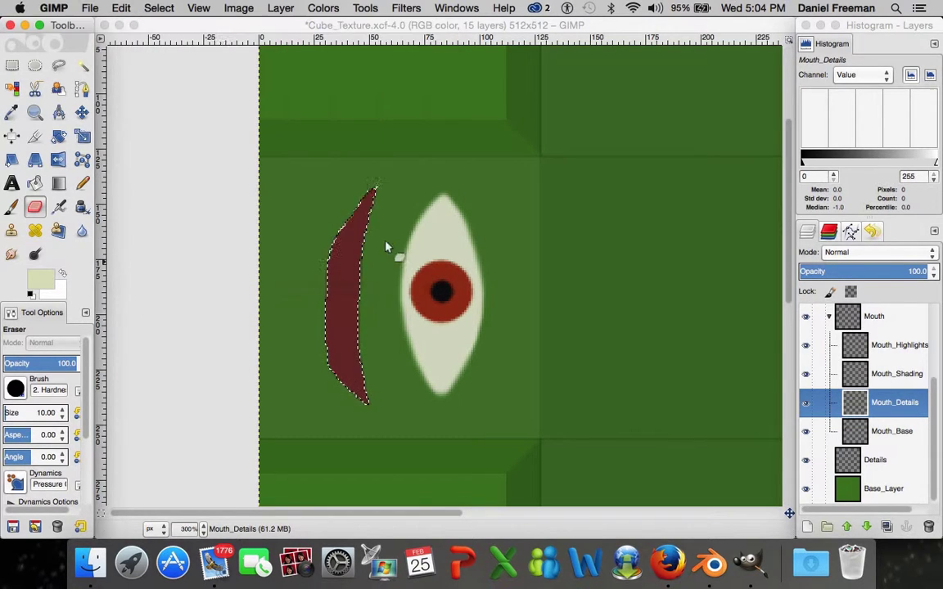
# - Choose the thin flat Block brush and switch from the Eraser to the Paintbrush
pyautogui.click(16, 390)
pyautogui.click(81, 163)
pyautogui.hotkey('shift', 'e')
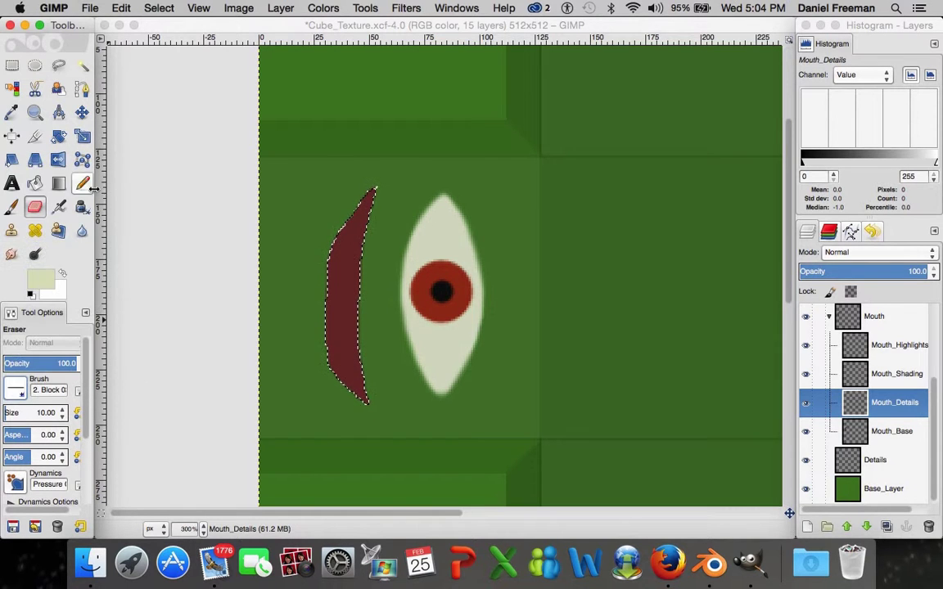
pyautogui.click(328, 269)
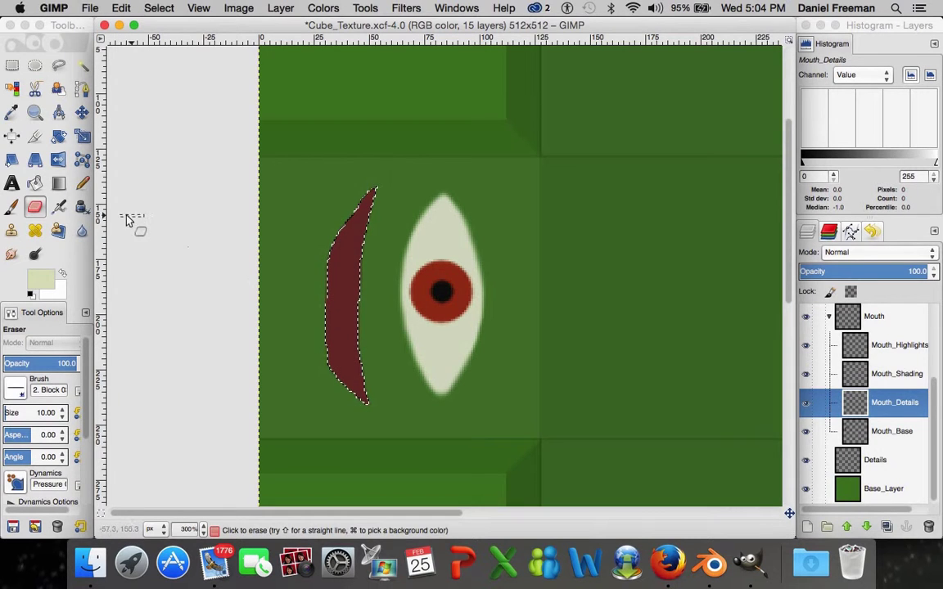
pyautogui.click(13, 207)
pyautogui.moveTo(357, 293)
pyautogui.mouseDown()
pyautogui.moveTo(315, 313)
pyautogui.moveTo(328, 298)
pyautogui.moveTo(310, 281)
pyautogui.moveTo(311, 266)
pyautogui.moveTo(326, 243)
pyautogui.mouseUp()
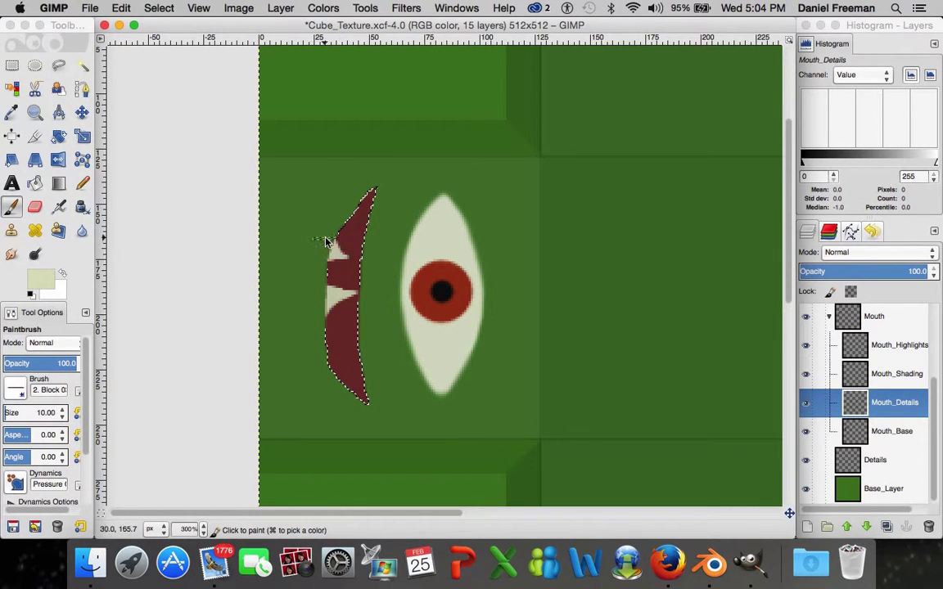
pyautogui.moveTo(315, 326)
pyautogui.mouseDown()
pyautogui.moveTo(328, 364)
pyautogui.moveTo(305, 374)
pyautogui.mouseUp()
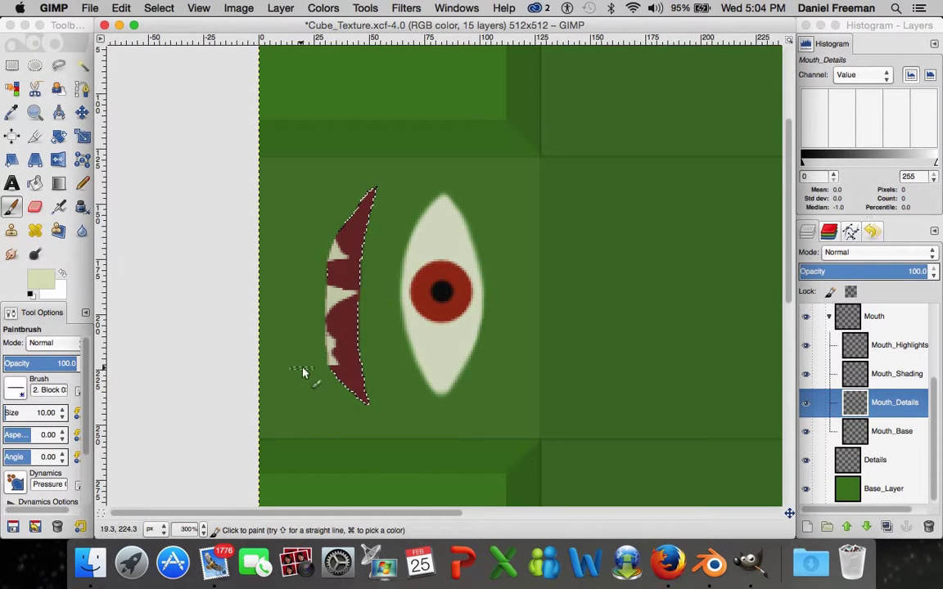
pyautogui.press('super+z')
pyautogui.press('super+z')
pyautogui.press('super+z')
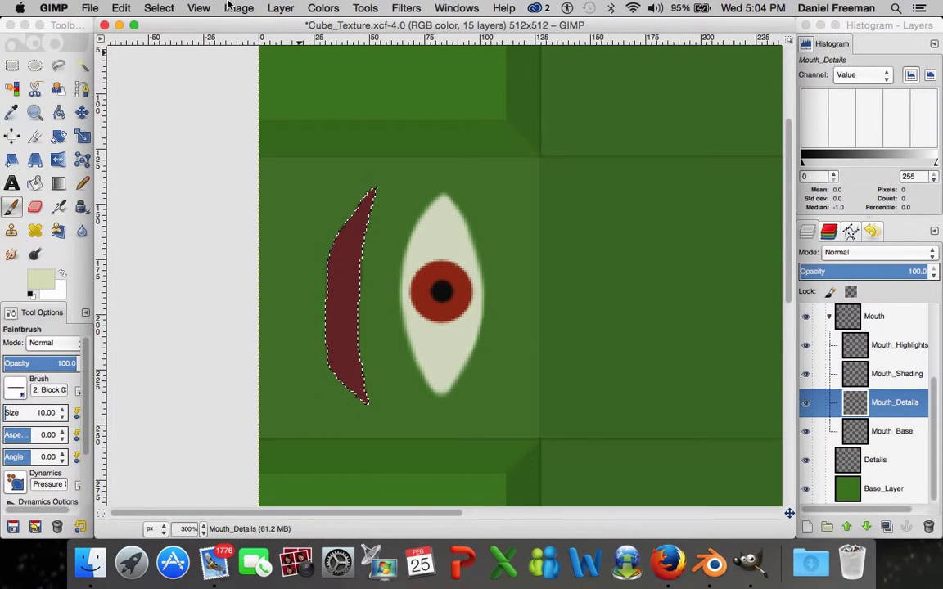
# - Clear the selection, scribble cream test strokes across the mouth and beside the eye, and undo them all
pyautogui.click(159, 8)
pyautogui.click(166, 39)
pyautogui.moveTo(305, 240); pyautogui.dragTo(335, 259)
pyautogui.moveTo(326, 311)
pyautogui.mouseDown()
pyautogui.moveTo(321, 364)
pyautogui.moveTo(373, 356)
pyautogui.moveTo(363, 283)
pyautogui.moveTo(382, 243)
pyautogui.mouseUp()
pyautogui.moveTo(385, 293)
pyautogui.mouseDown()
pyautogui.moveTo(413, 414)
pyautogui.moveTo(405, 381)
pyautogui.mouseUp()
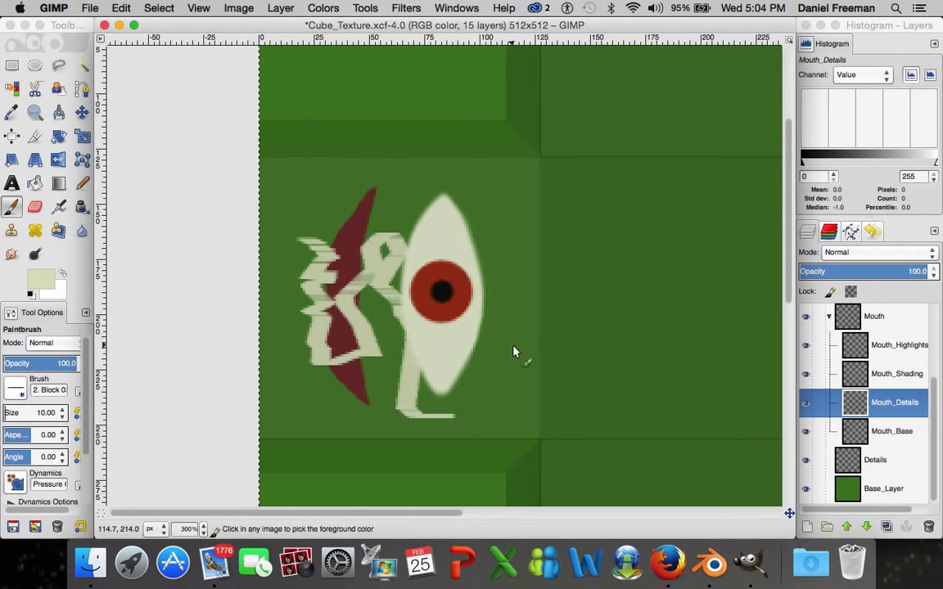
pyautogui.press('super+z')
pyautogui.press('super+z')
pyautogui.press('super+z')
pyautogui.press('super+z')
pyautogui.press('super+z')
# - Select the mouth's shape from Mouth_Base's alpha again and return to the Mouth_Details layer
pyautogui.click(892, 432)
pyautogui.rightClick(906, 437)
pyautogui.click(884, 391)
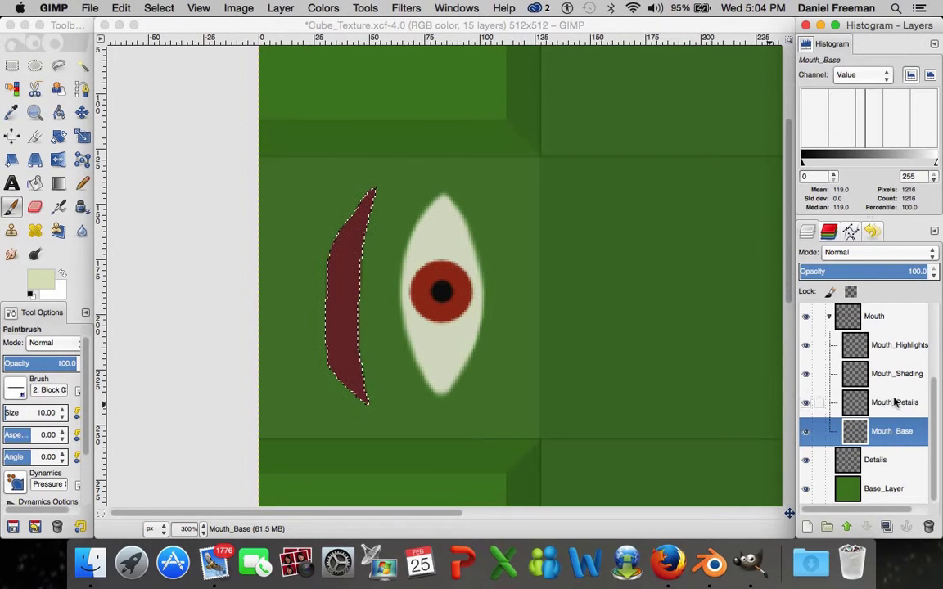
pyautogui.click(894, 402)
pyautogui.click(331, 259)
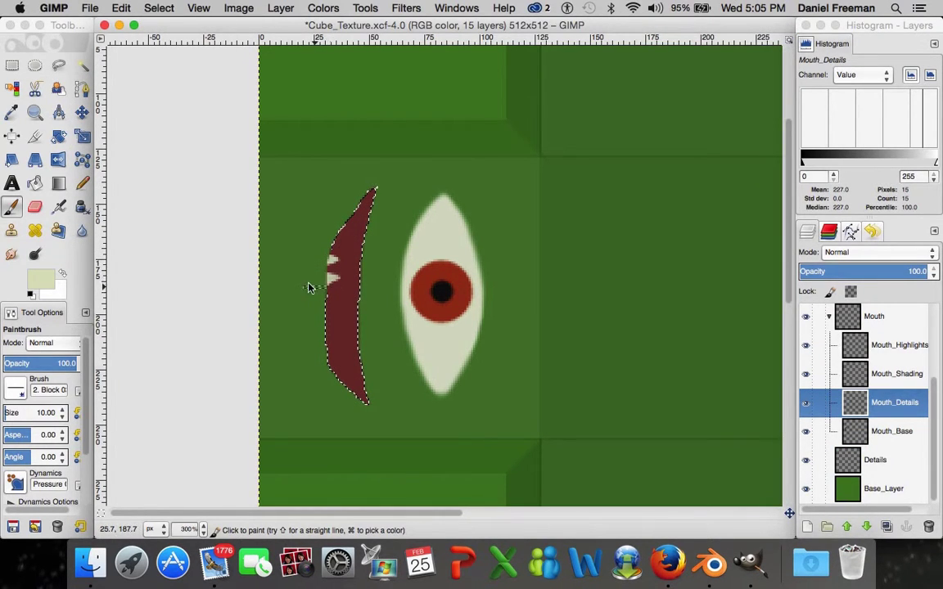
pyautogui.press('super+z')
pyautogui.press('super+z')
pyautogui.press('super+y')
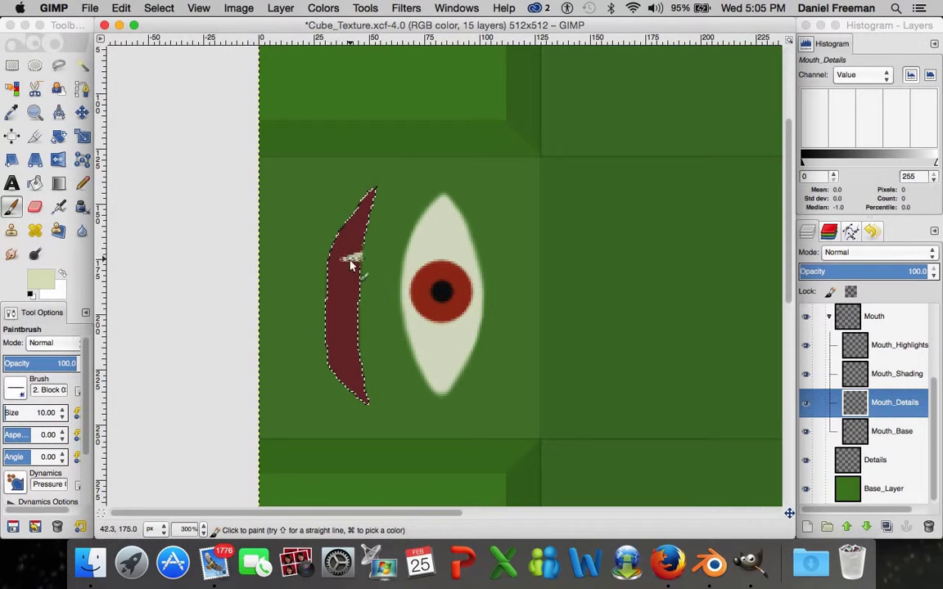
# - Paint pointed cream teeth of varying sizes along both long edges of the selected mouth on Mouth_Details
pyautogui.click(354, 262)
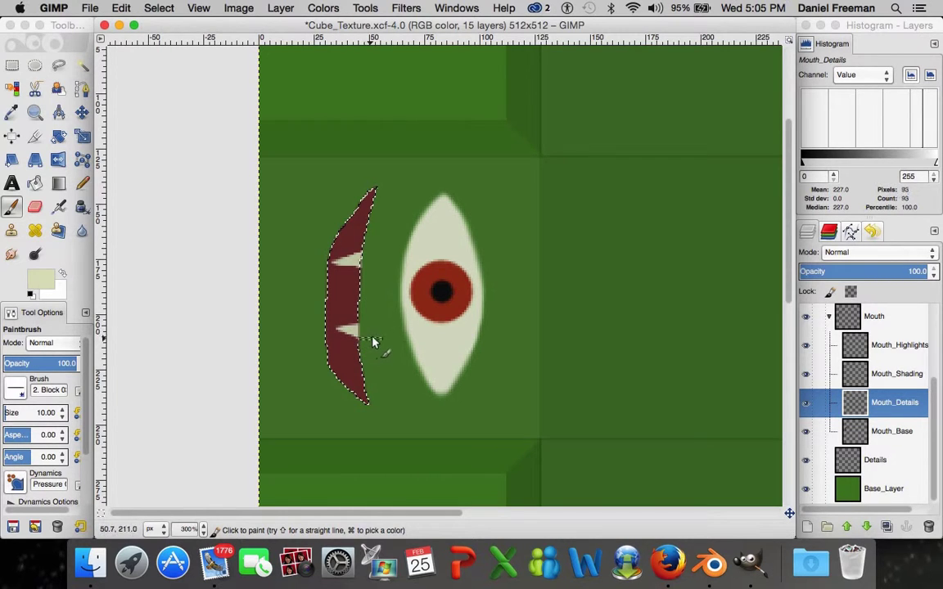
pyautogui.click(368, 303)
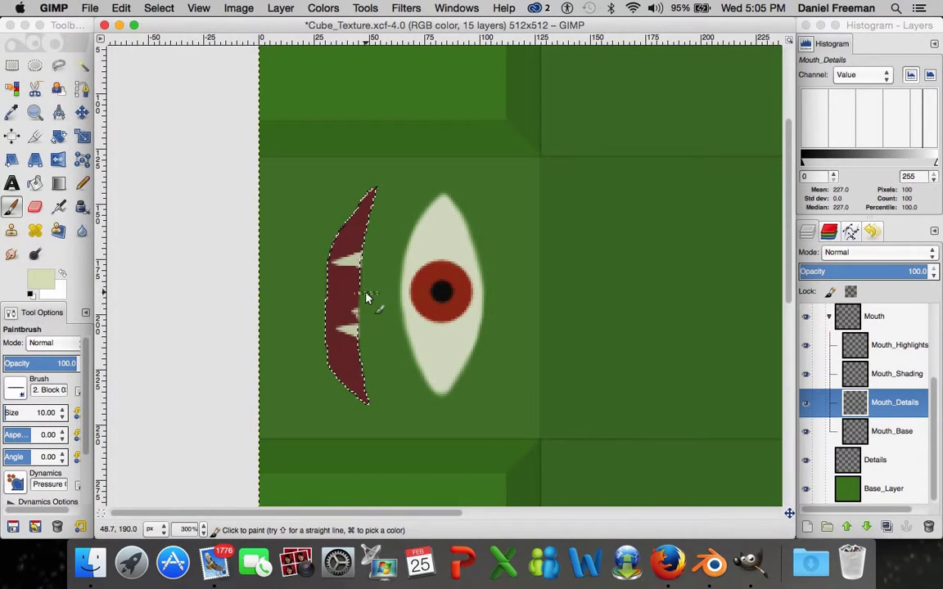
pyautogui.click(368, 236)
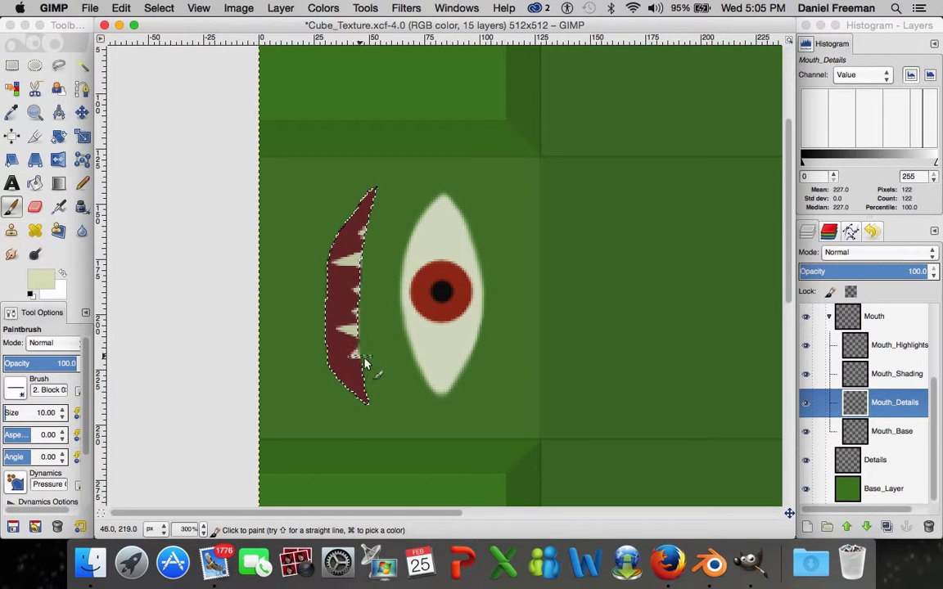
pyautogui.click(342, 375)
pyautogui.click(320, 324)
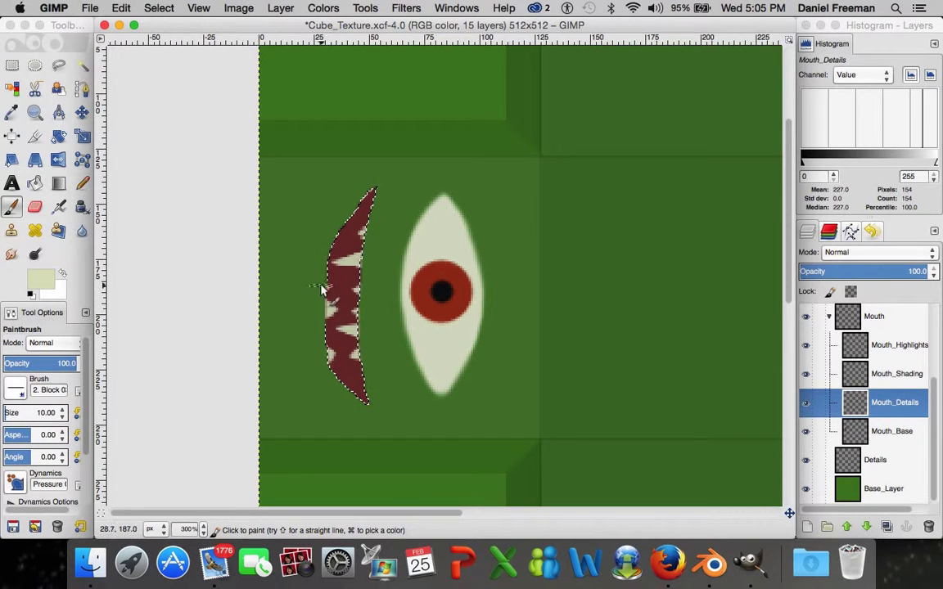
pyautogui.click(327, 247)
pyautogui.click(328, 242)
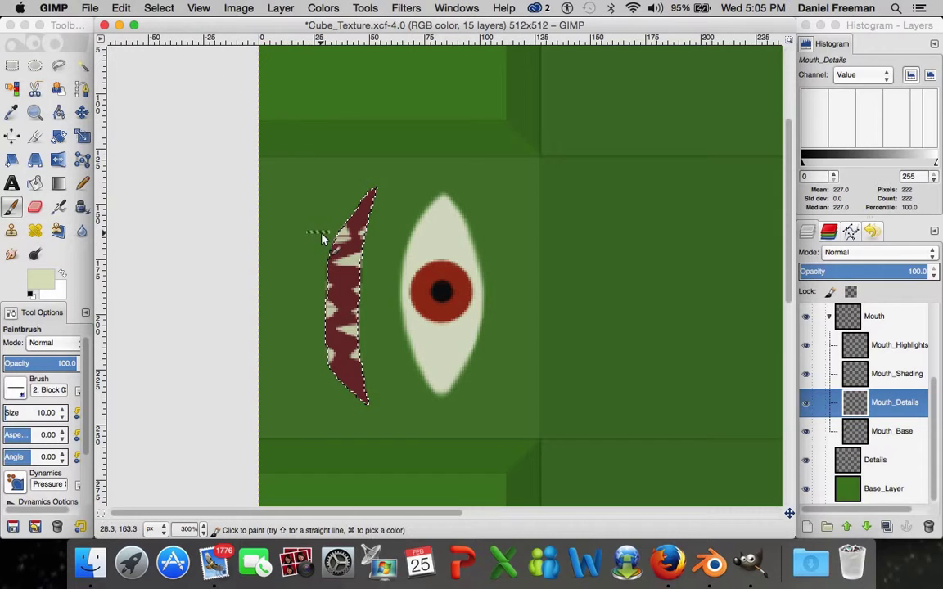
# - Fill in the cream tooth near the upper end of the mouth's outer edge on Mouth_Details
pyautogui.click(332, 236)
pyautogui.click(333, 238)
# - Hide the Cube_Uv.png layer and export the texture to Cube_Texture.png
pyautogui.click(90, 8)
pyautogui.click(142, 186)
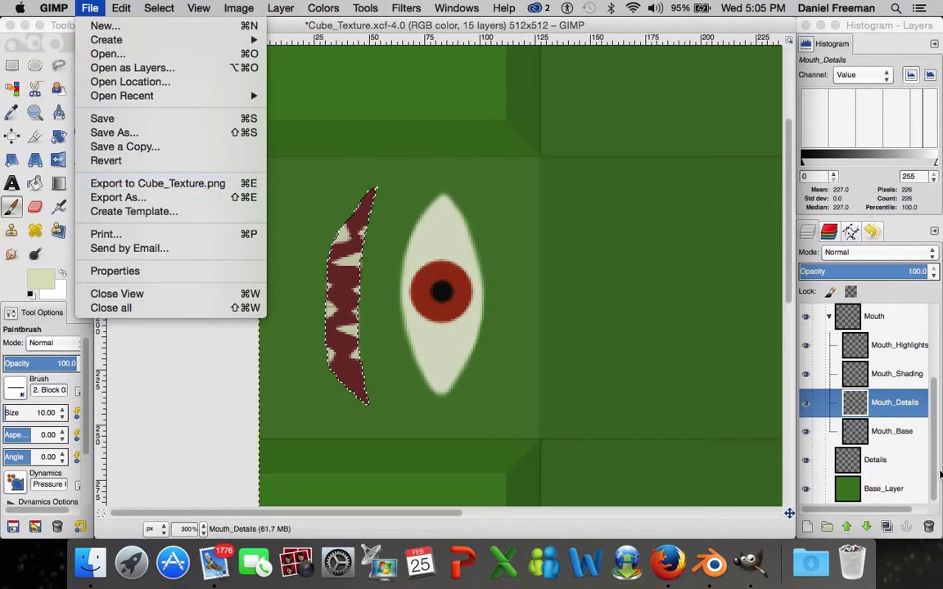
pyautogui.scroll(3, 911, 385)
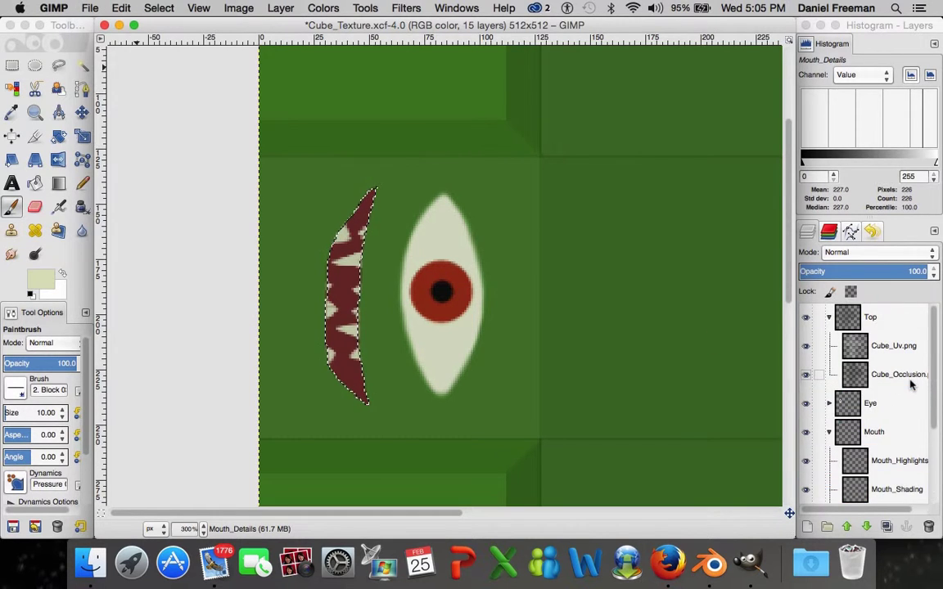
pyautogui.click(804, 346)
pyautogui.scroll(-3, 803, 349)
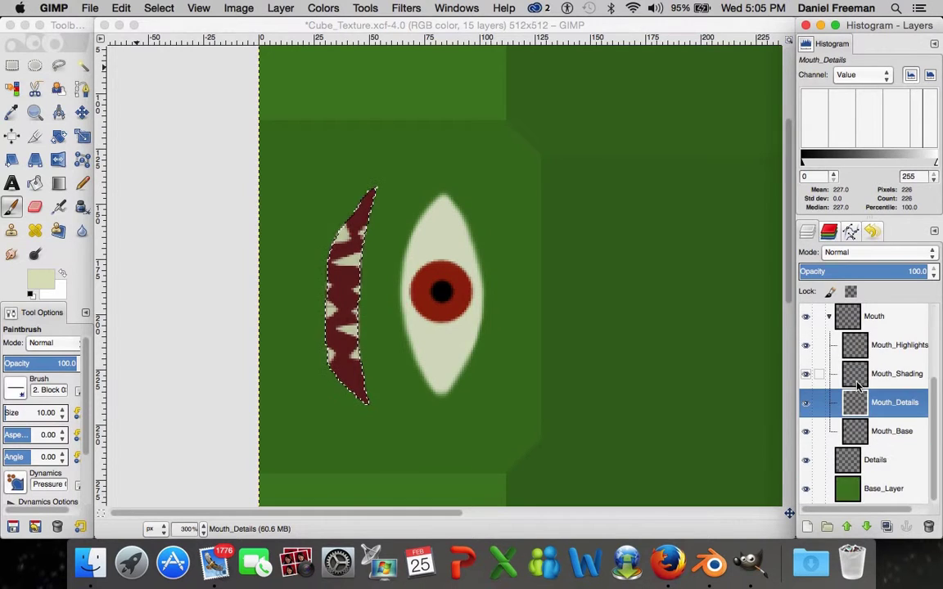
pyautogui.click(90, 7)
pyautogui.click(153, 189)
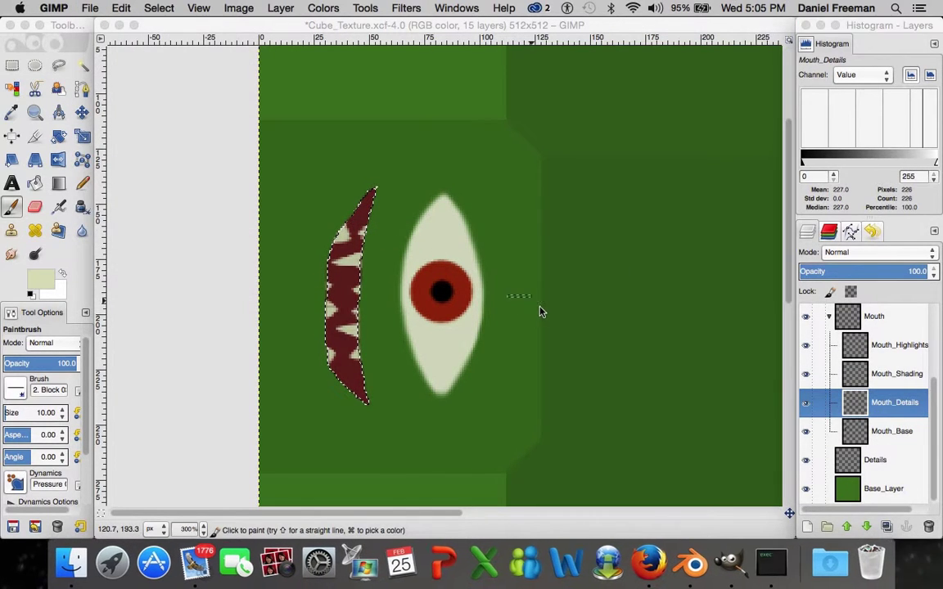
# - Switch to Blender, reload the Cube_Texture.png image and inspect the painted face on the cube
pyautogui.click(693, 563)
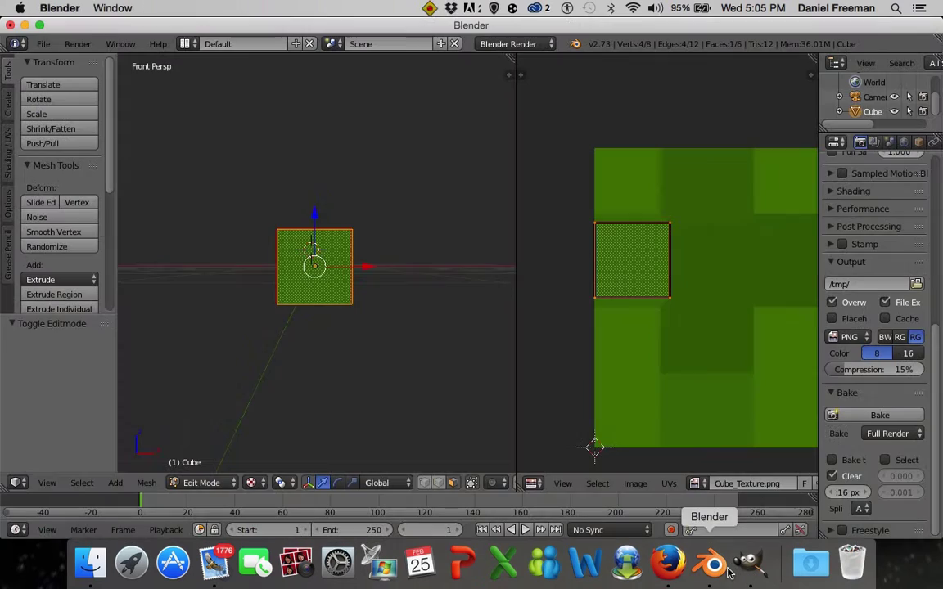
pyautogui.scroll(5, 381, 300)
pyautogui.moveTo(406, 269); pyautogui.dragTo(414, 326)
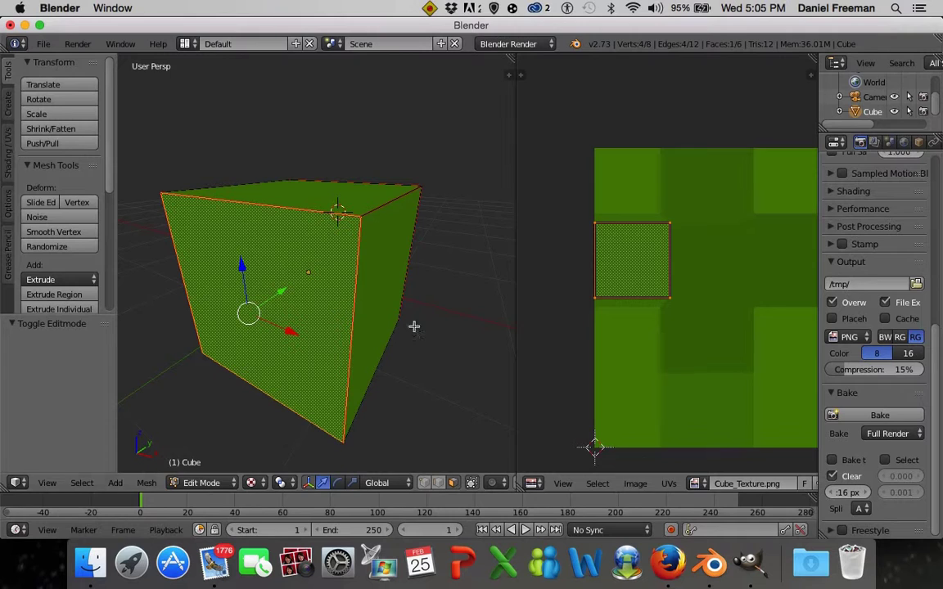
pyautogui.click(635, 484)
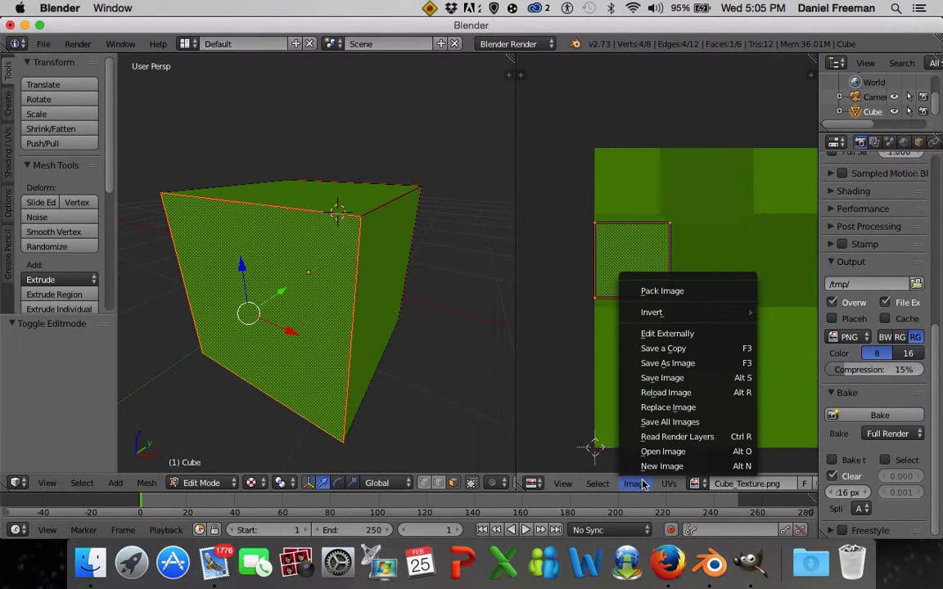
pyautogui.click(699, 393)
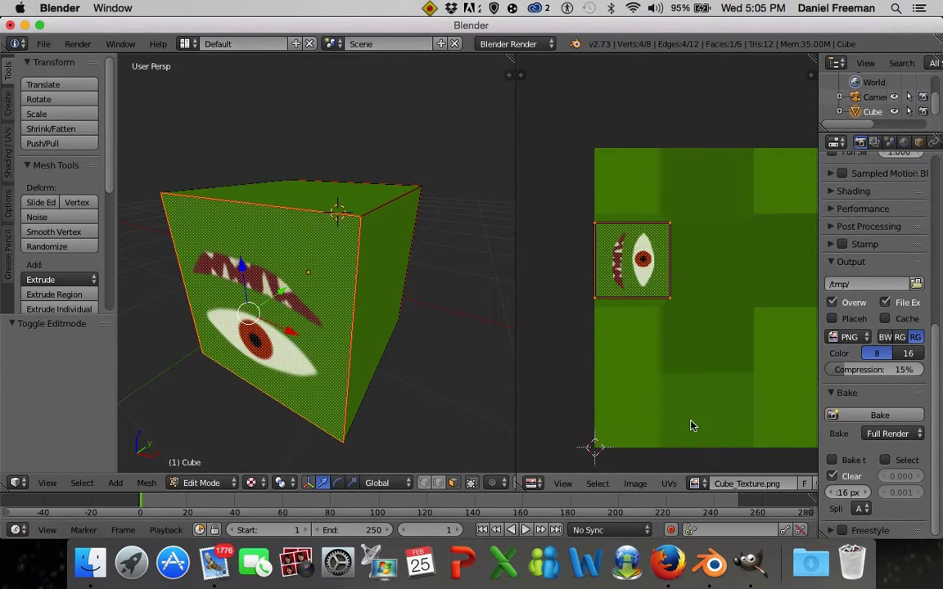
pyautogui.moveTo(295, 414); pyautogui.dragTo(357, 288)
pyautogui.scroll(-3, 295, 352)
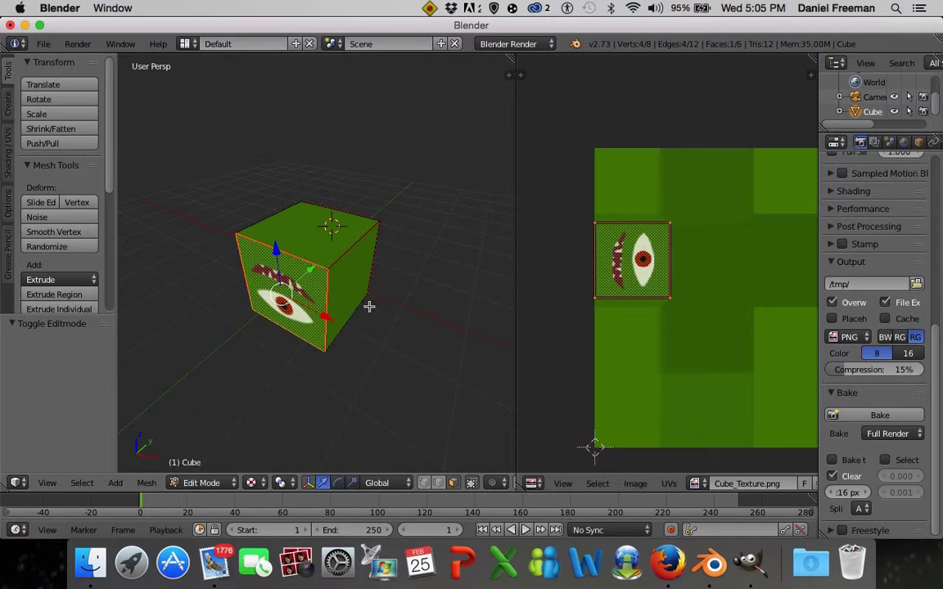
# - Switch back to GIMP, expand the Eye layer group and select the Eye_Base layer
pyautogui.click(761, 563)
pyautogui.scroll(-3, 547, 307)
pyautogui.scroll(3, 544, 304)
pyautogui.scroll(-3, 542, 305)
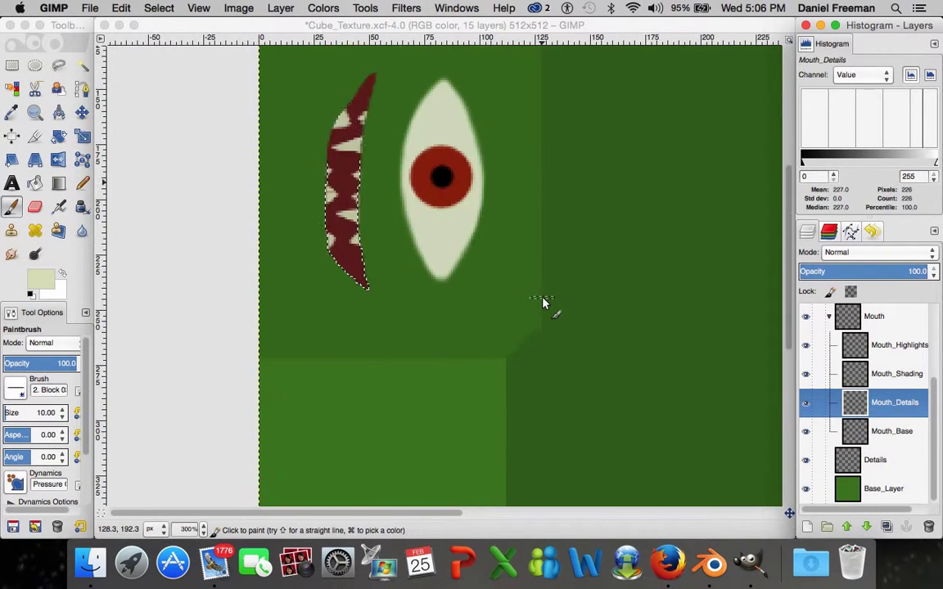
pyautogui.scroll(3, 542, 306)
pyautogui.scroll(3, 884, 406)
pyautogui.scroll(-3, 884, 406)
pyautogui.scroll(3, 889, 405)
pyautogui.scroll(-3, 894, 410)
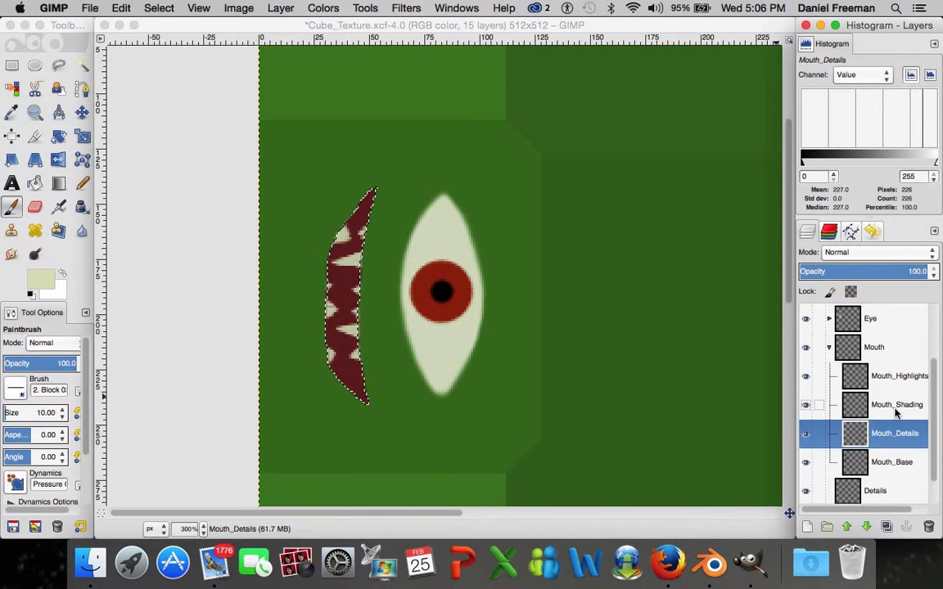
pyautogui.scroll(2, 867, 397)
pyautogui.click(829, 381)
pyautogui.scroll(-3, 880, 402)
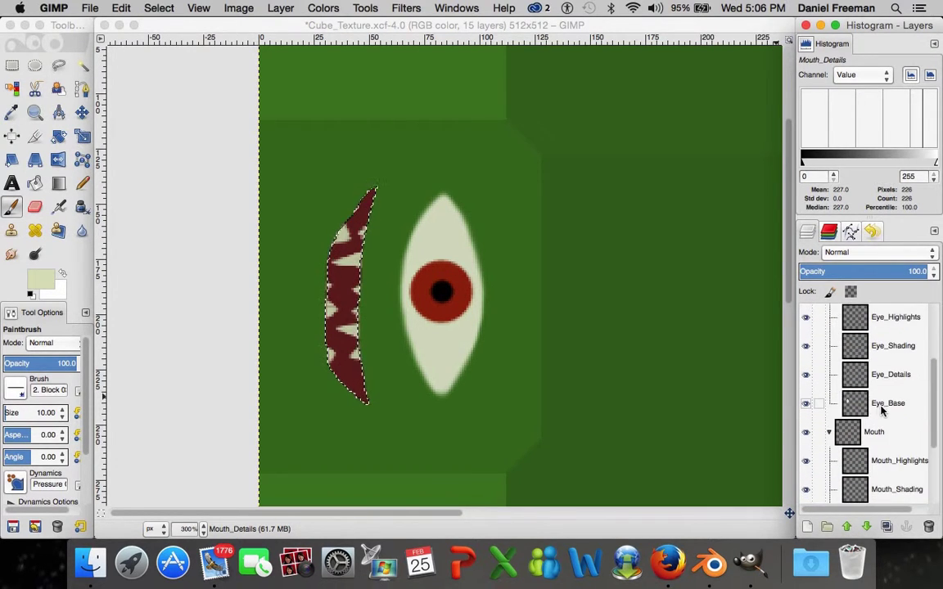
pyautogui.click(888, 402)
pyautogui.scroll(3, 806, 399)
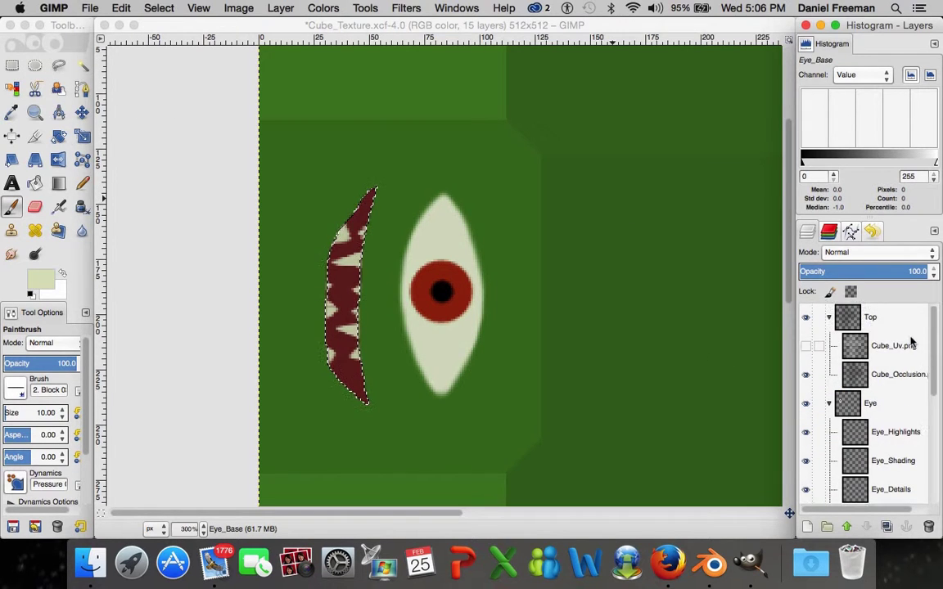
# - Show and activate the Cube_Uv.png layer, and select the front face's square with Fuzzy Select
pyautogui.click(806, 345)
pyautogui.click(806, 345)
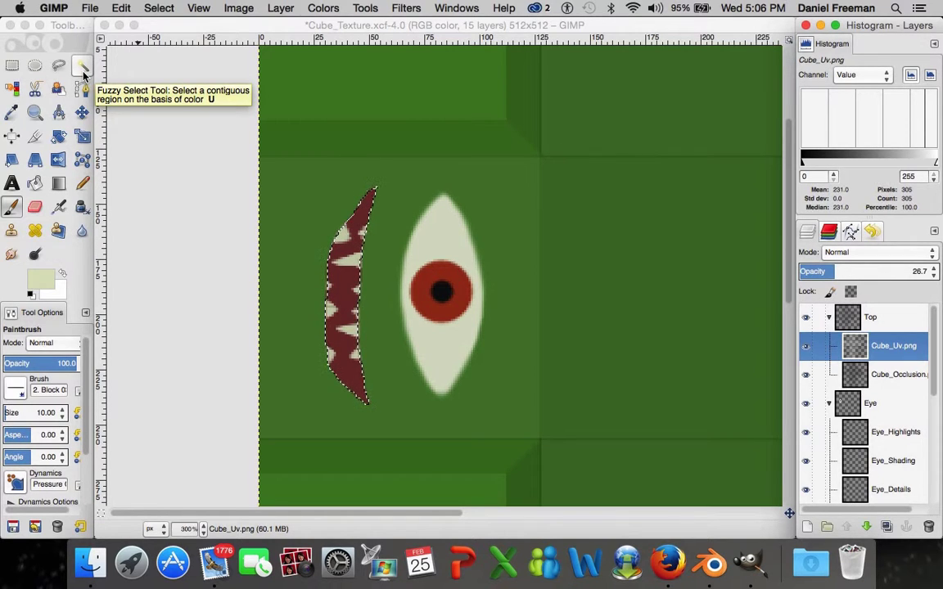
pyautogui.click(82, 74)
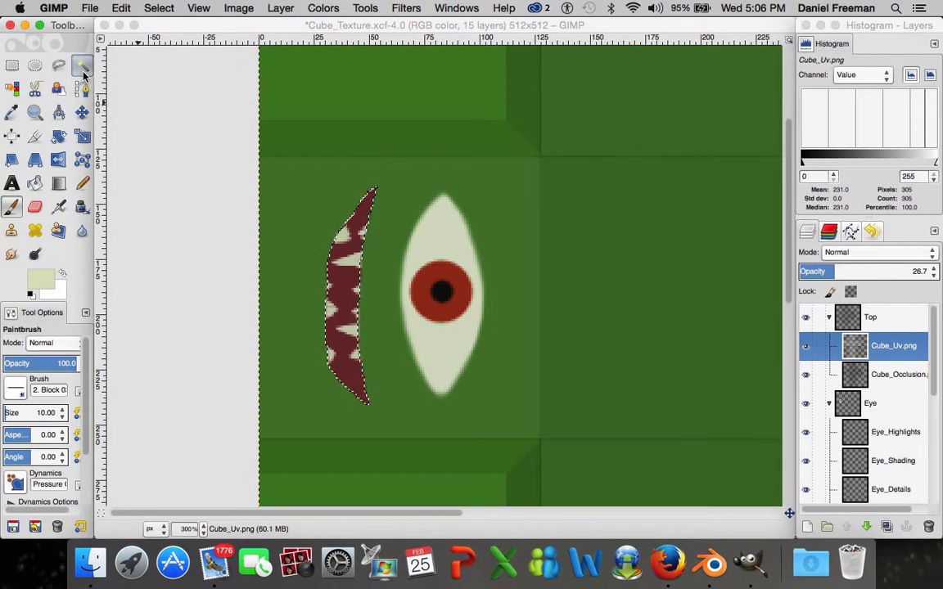
pyautogui.click(302, 286)
pyautogui.click(302, 287)
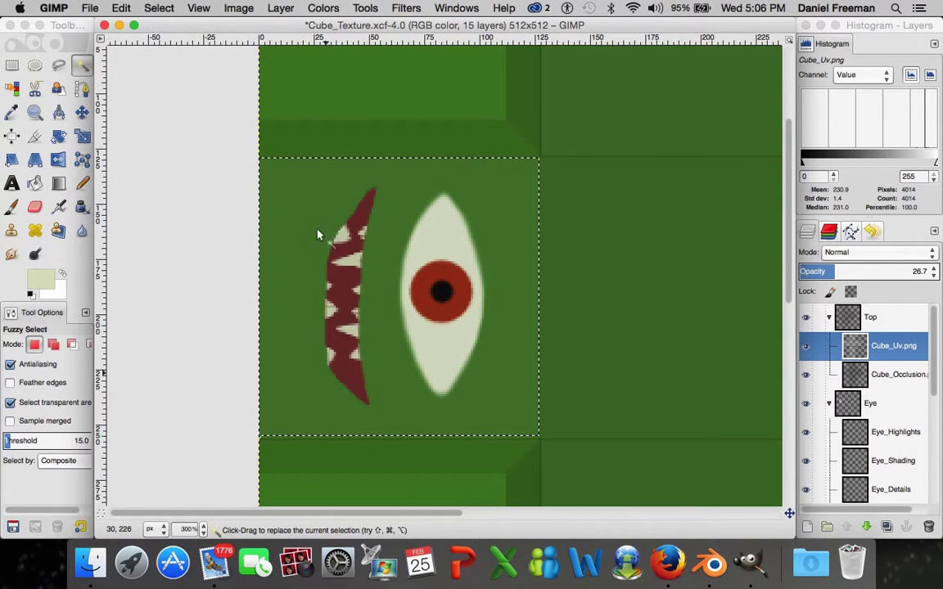
pyautogui.click(708, 287)
pyautogui.scroll(-5, 677, 280)
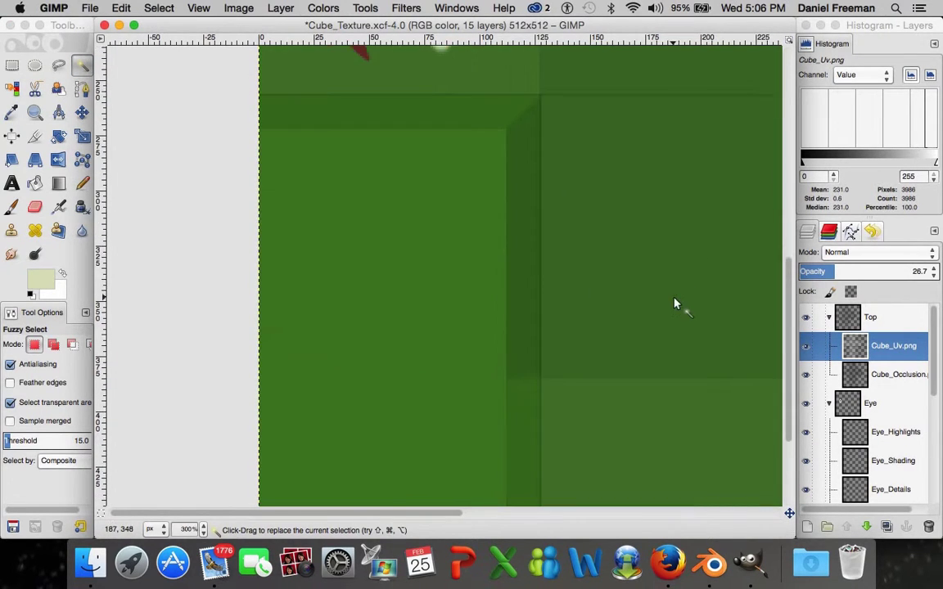
pyautogui.click(671, 311)
pyautogui.scroll(2, 395, 120)
pyautogui.click(396, 120)
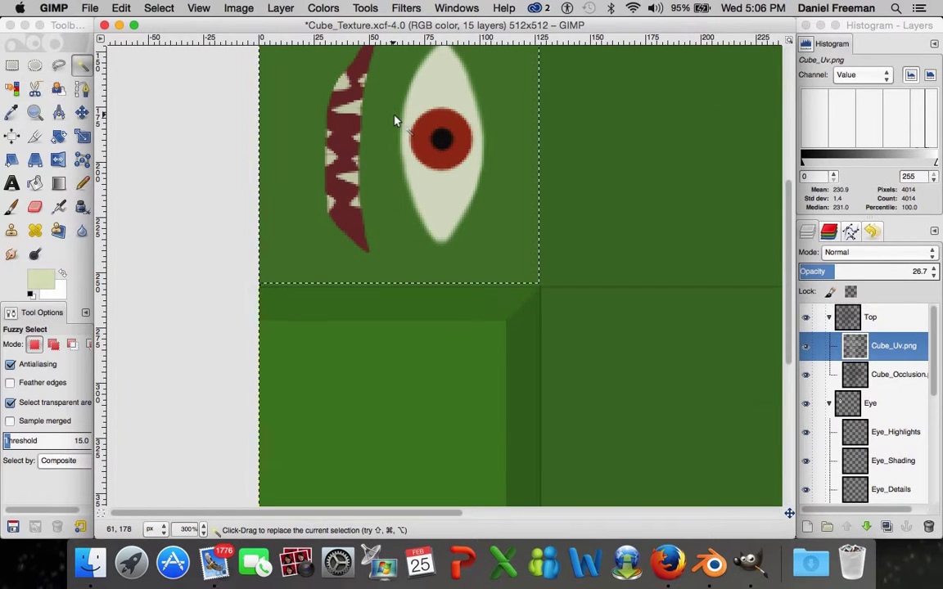
# - Make Eye_Base the active layer while keeping the front-face selection
pyautogui.scroll(4, 396, 122)
pyautogui.scroll(-3, 901, 415)
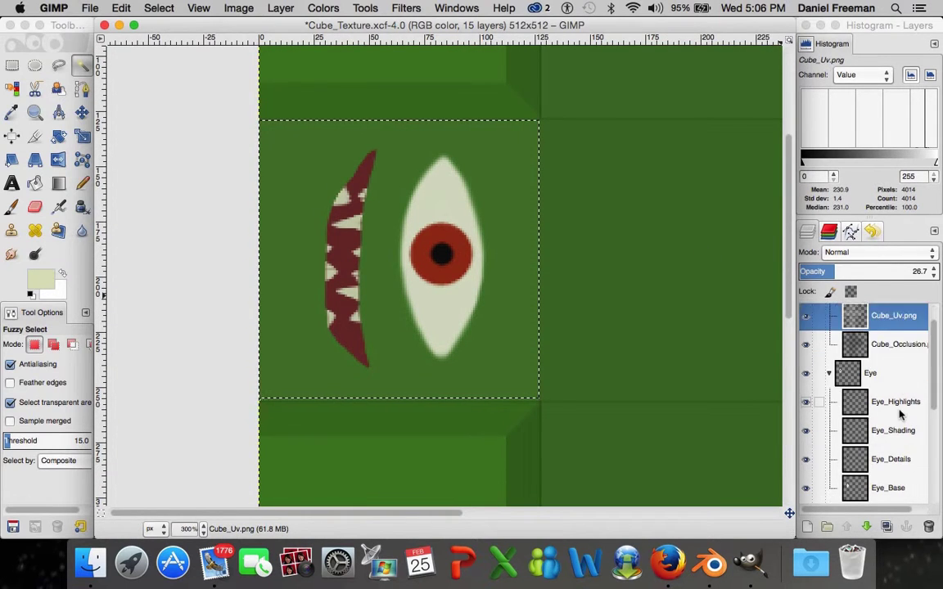
pyautogui.click(894, 424)
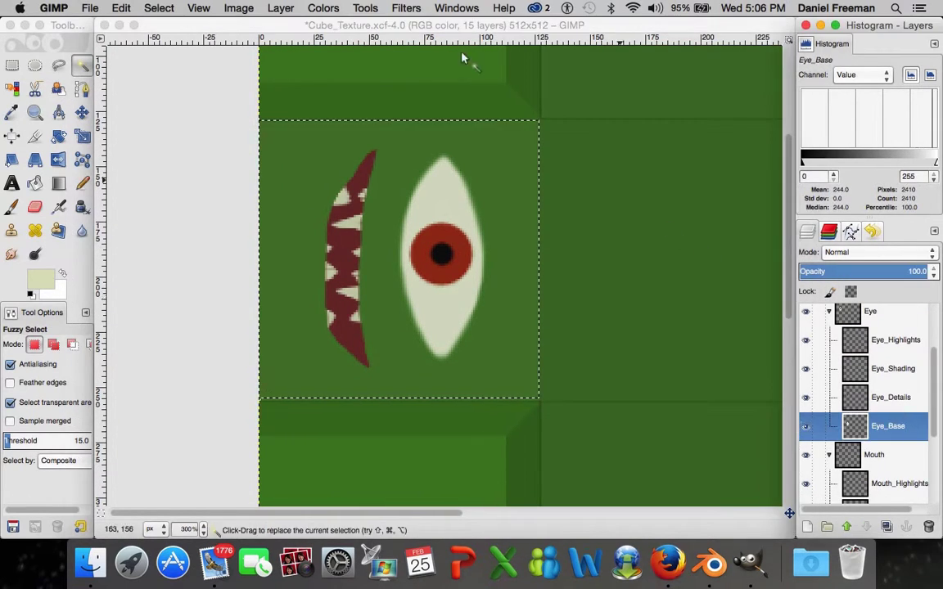
# - Try flipping the Eye_Base layer horizontally, check the whole canvas for the eye white, and undo the flip
pyautogui.click(280, 7)
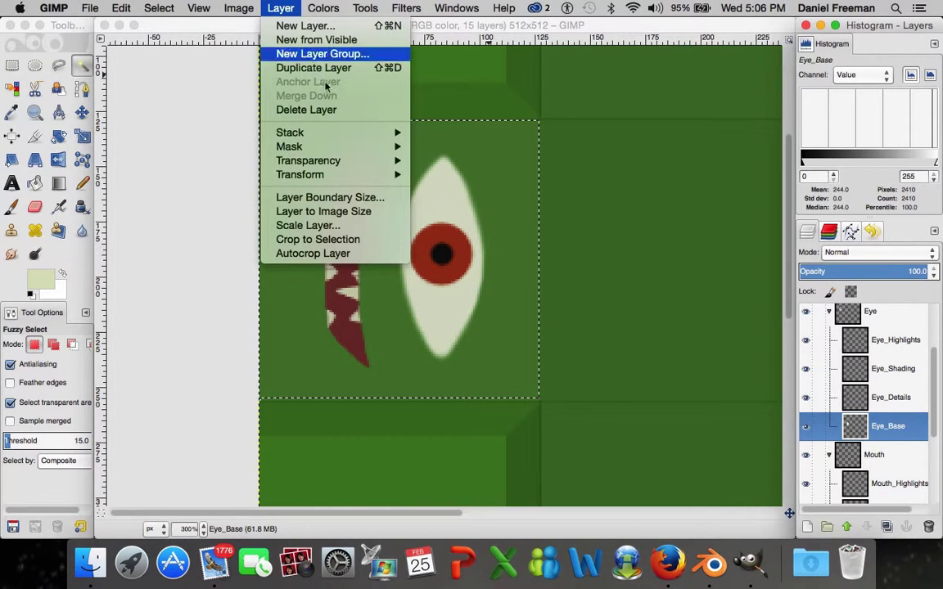
pyautogui.moveTo(326, 173)
pyautogui.click(467, 183)
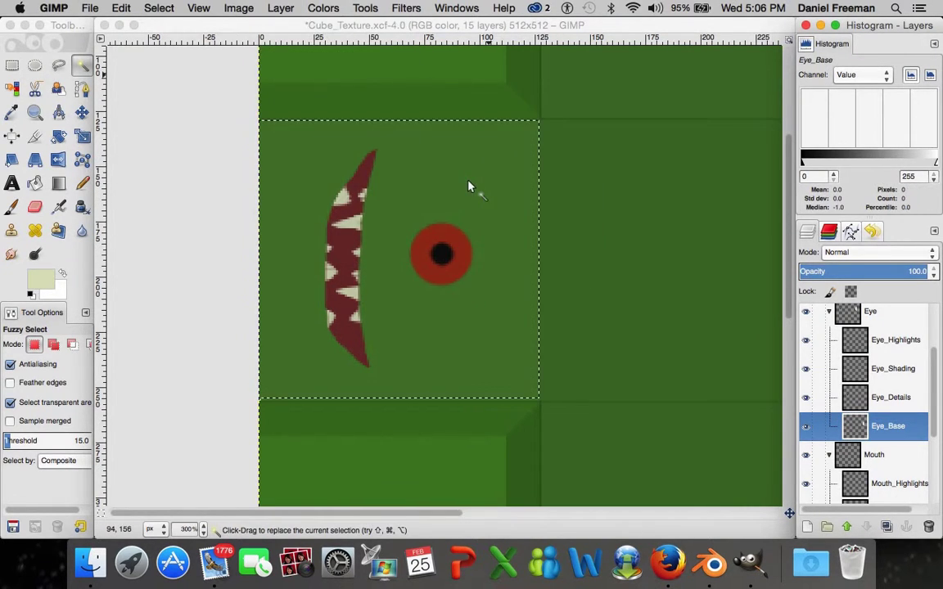
pyautogui.click(540, 262)
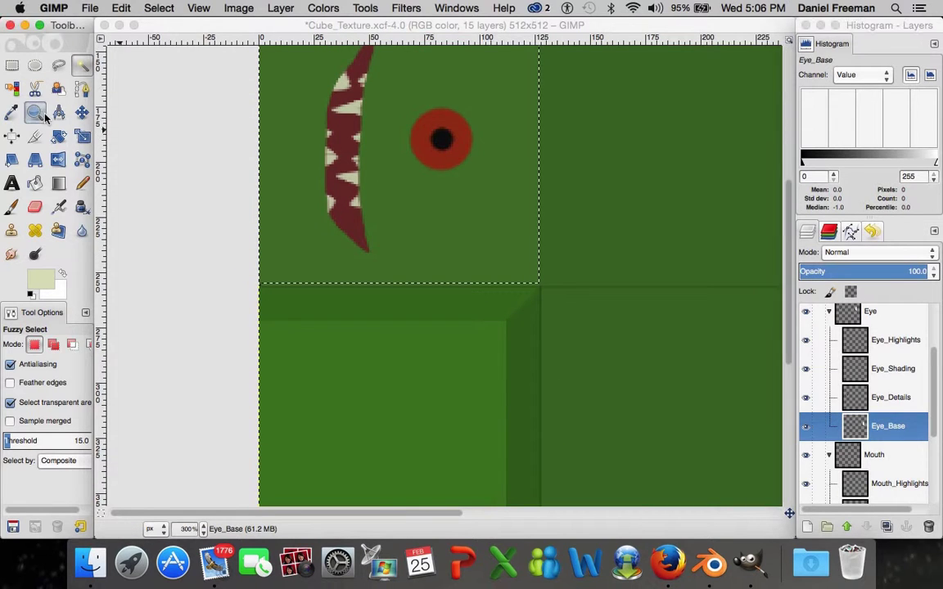
pyautogui.click(36, 112)
pyautogui.click(385, 190)
pyautogui.keyDown('super'); pyautogui.click(385, 191); pyautogui.keyUp('super')
pyautogui.keyDown('super'); pyautogui.click(467, 215); pyautogui.keyUp('super')
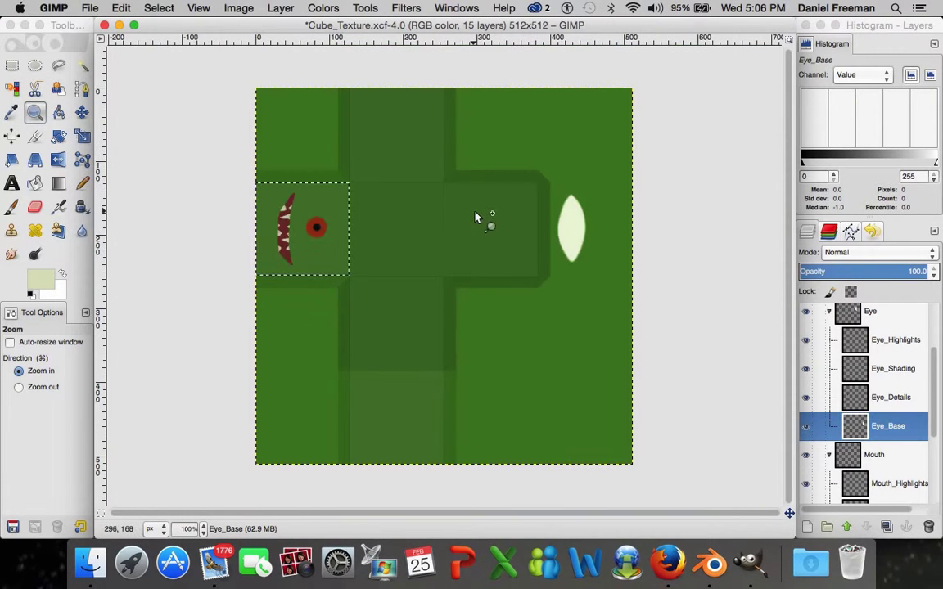
pyautogui.click(286, 211)
# - Cut the front-face selection from Eye_Base and paste it back as a floating selection
pyautogui.click(281, 7)
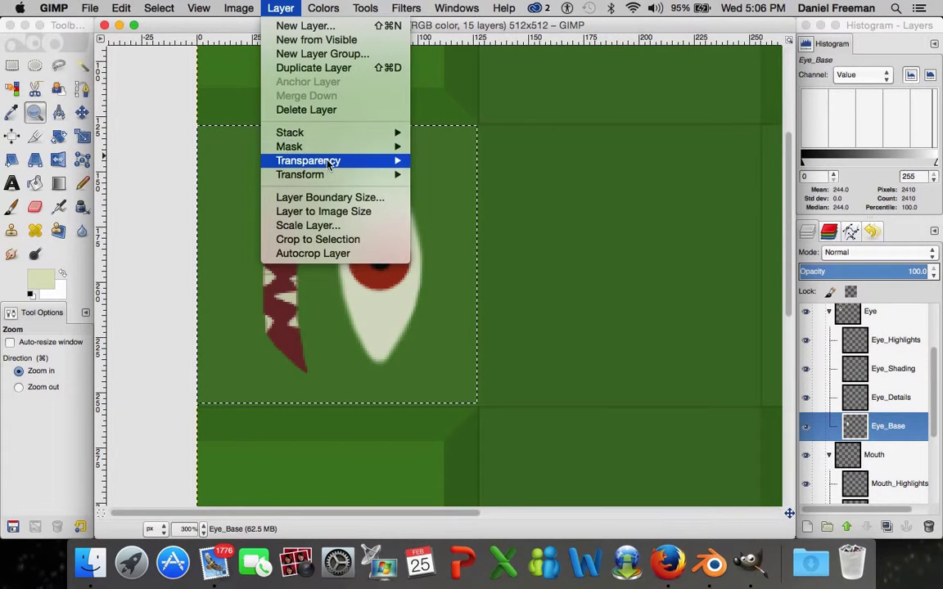
pyautogui.moveTo(337, 163)
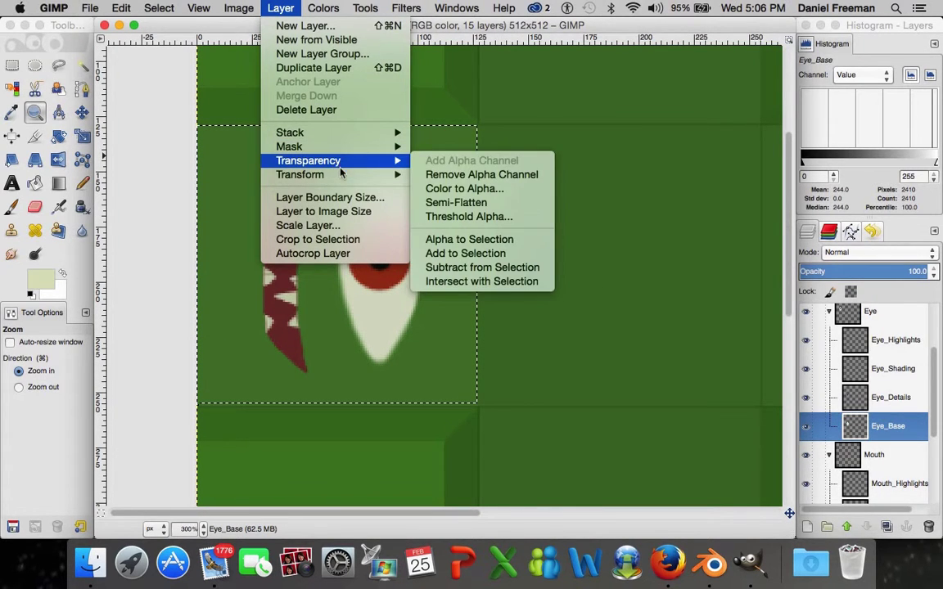
pyautogui.press('Escape')
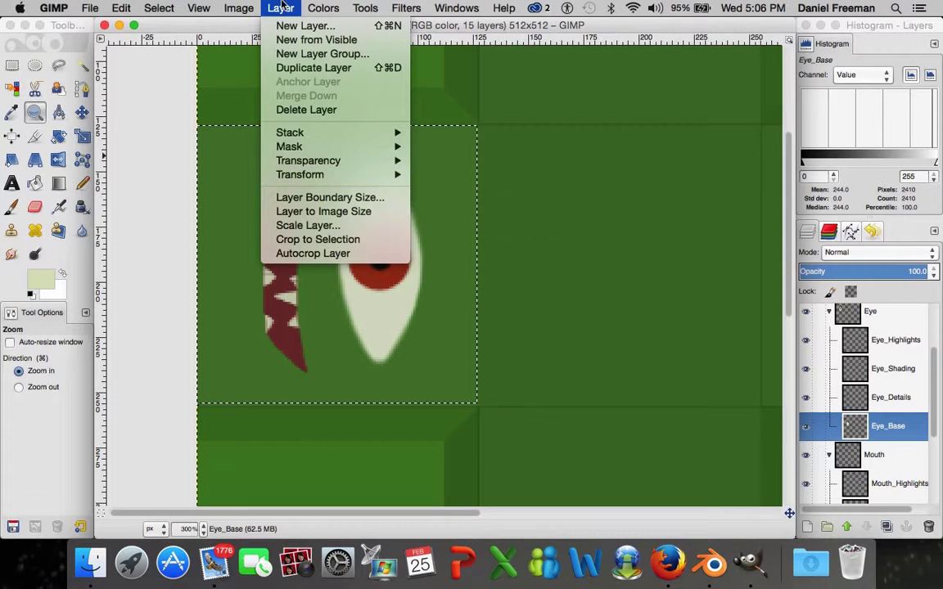
pyautogui.press('super')
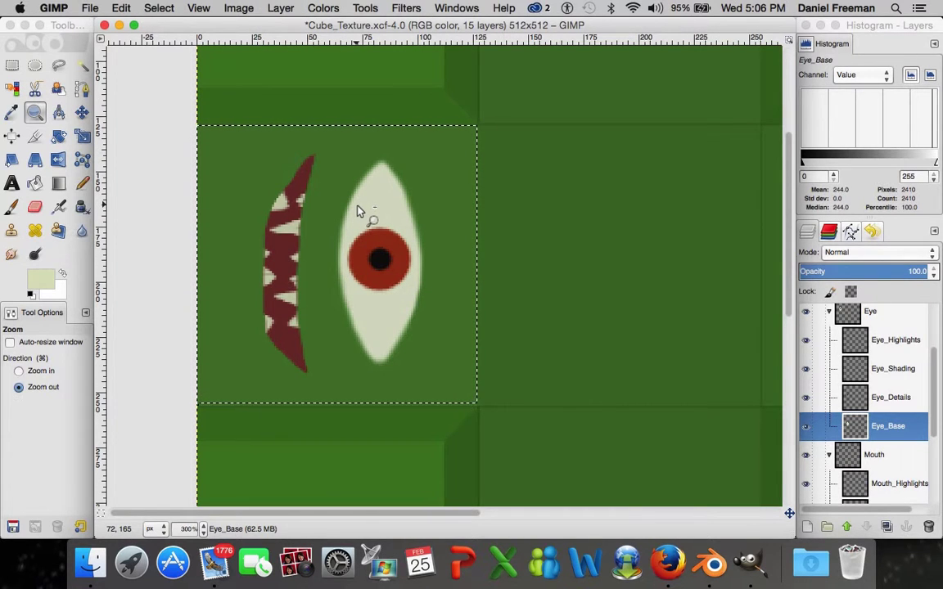
pyautogui.press('super+x')
pyautogui.press('super+v')
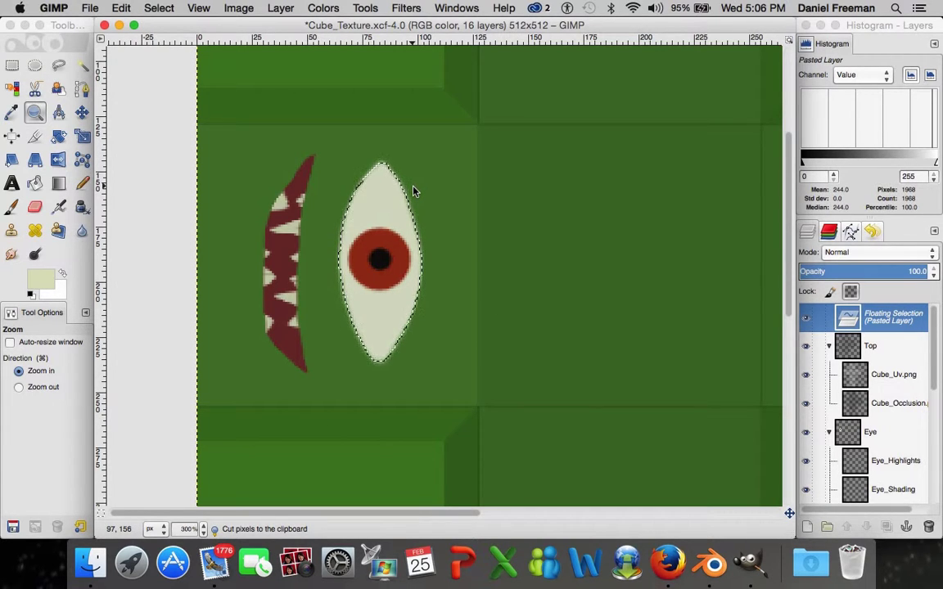
# - Flip the pasted eye white horizontally and anchor it to the Eye_Base layer
pyautogui.click(274, 8)
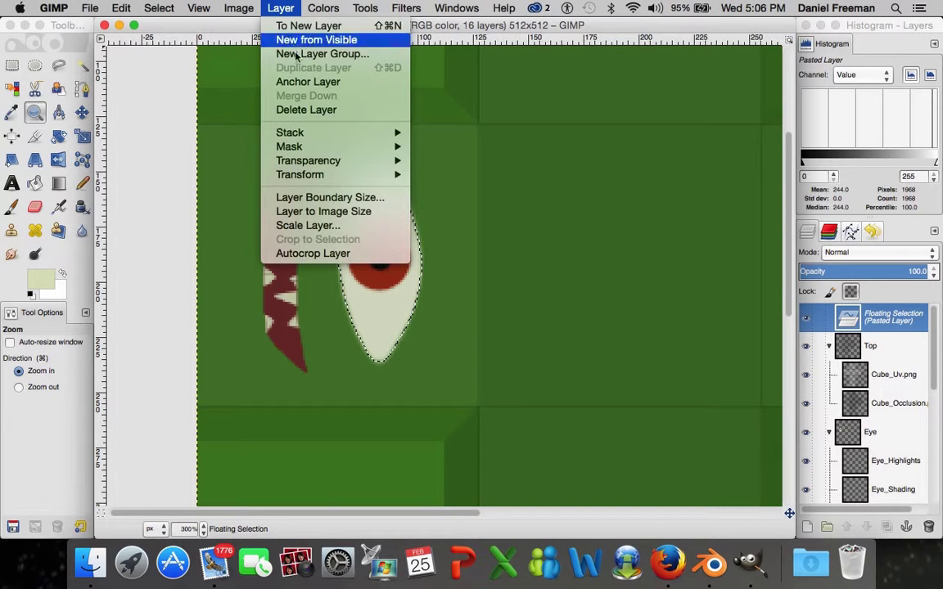
pyautogui.click(431, 173)
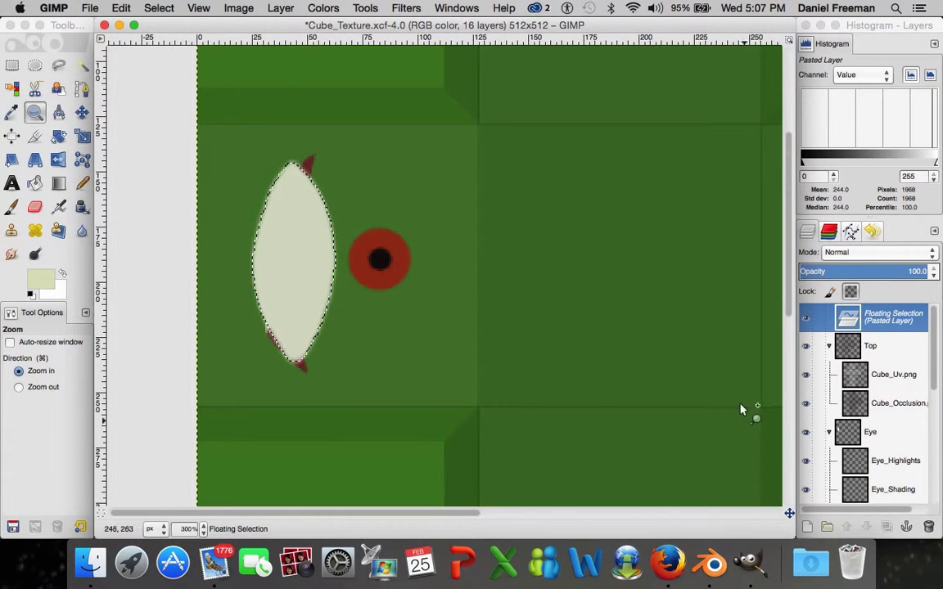
pyautogui.click(816, 474)
pyautogui.hotkey('ctrl', 'h')
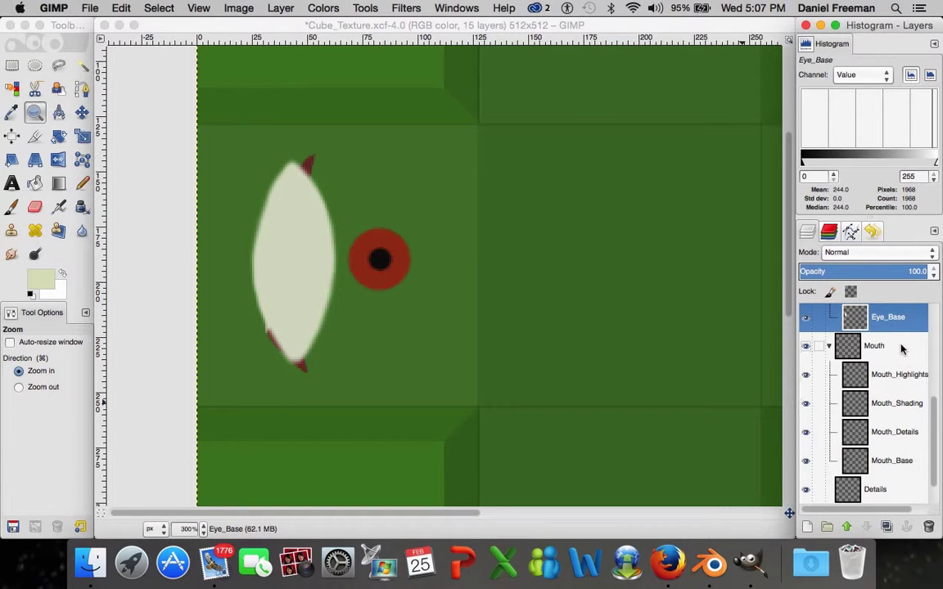
# - Fuzzy-select the front-face area holding the eye on the Cube_Uv.png layer
pyautogui.scroll(-1, 890, 357)
pyautogui.scroll(3, 889, 357)
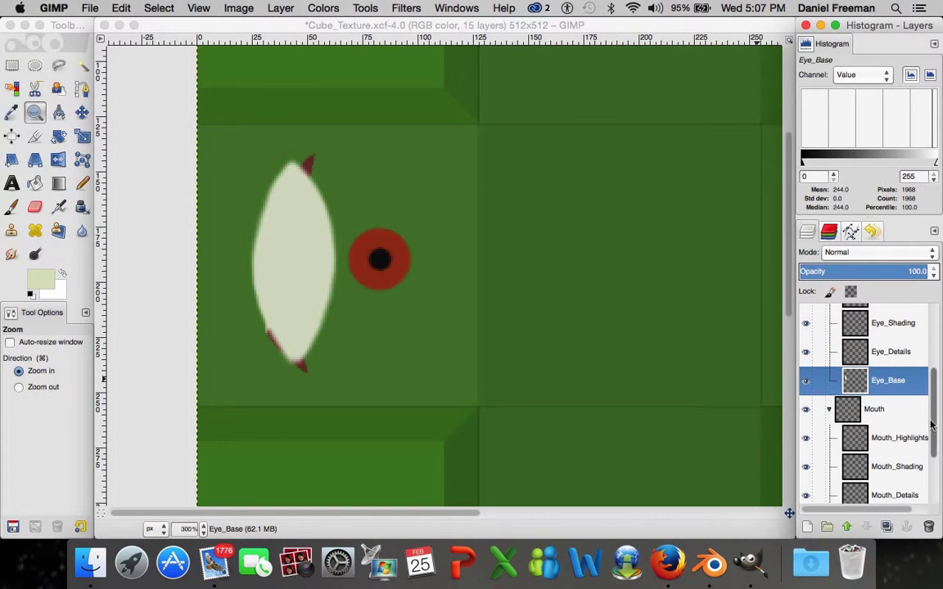
pyautogui.click(900, 359)
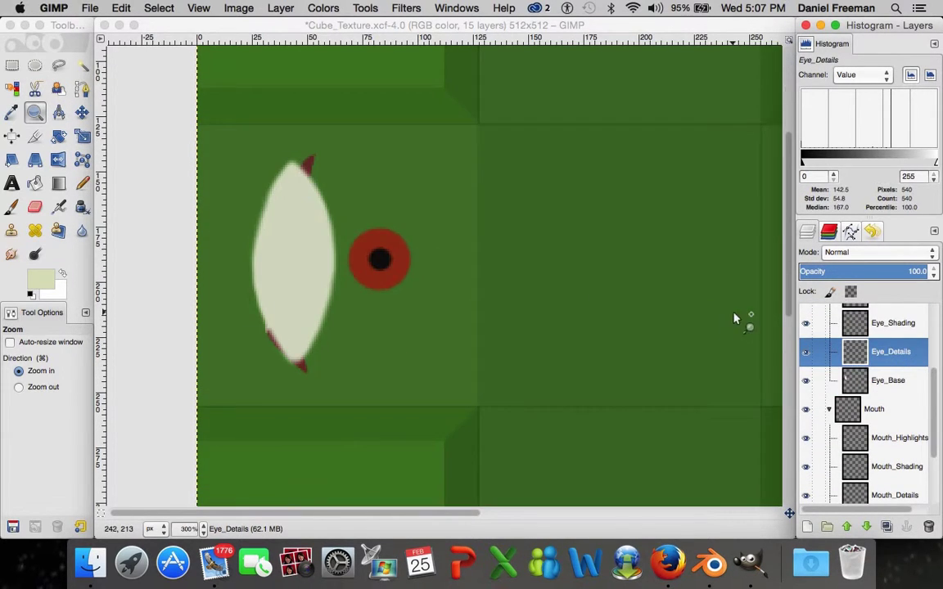
pyautogui.scroll(4, 925, 344)
pyautogui.click(923, 336)
pyautogui.scroll(-1, 920, 344)
pyautogui.scroll(2, 920, 343)
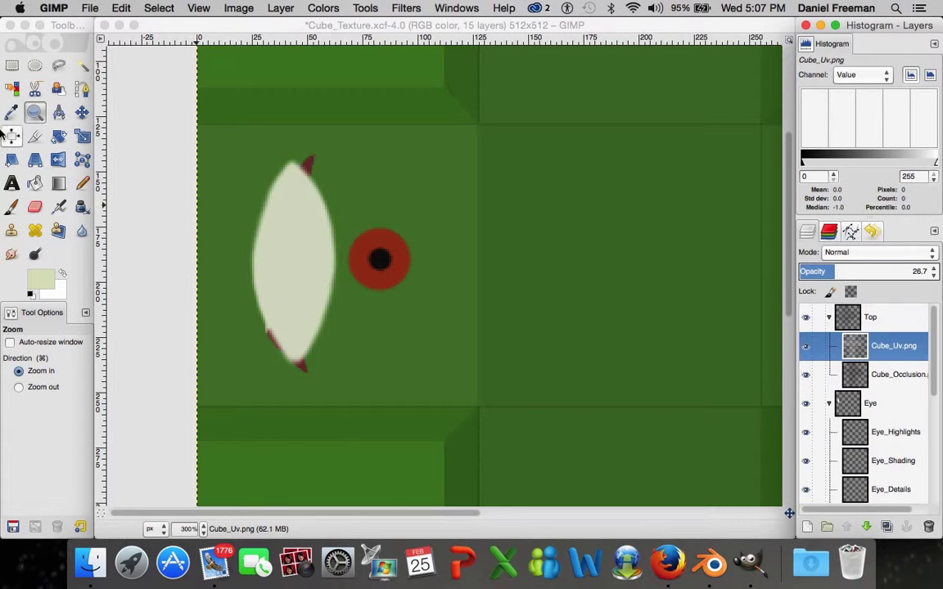
pyautogui.click(82, 67)
pyautogui.click(369, 286)
# - Make Eye_Details the active layer, then cut its front-face selection and paste it back as a floating selection
pyautogui.scroll(-3, 505, 343)
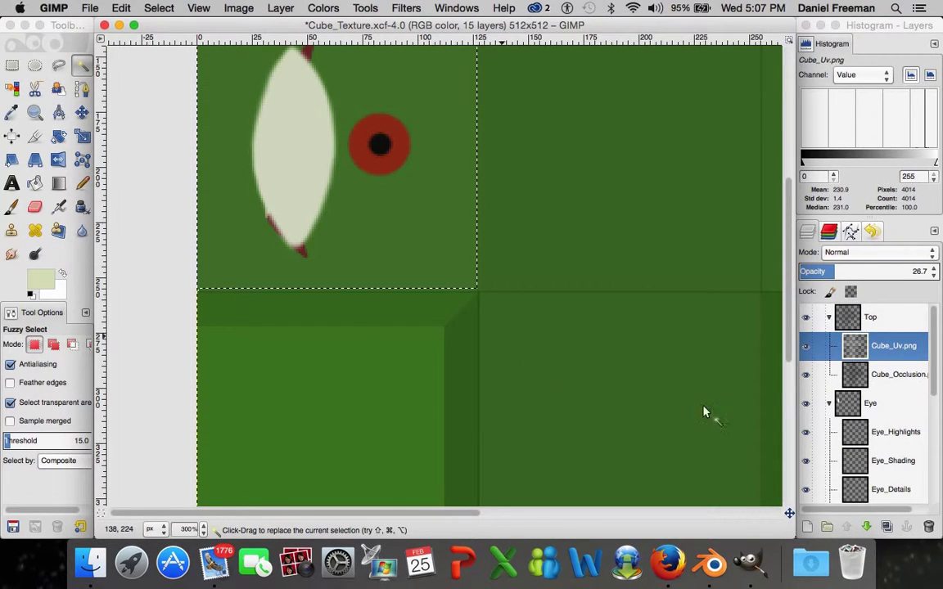
pyautogui.scroll(-1, 937, 475)
pyautogui.scroll(-2, 937, 475)
pyautogui.click(851, 396)
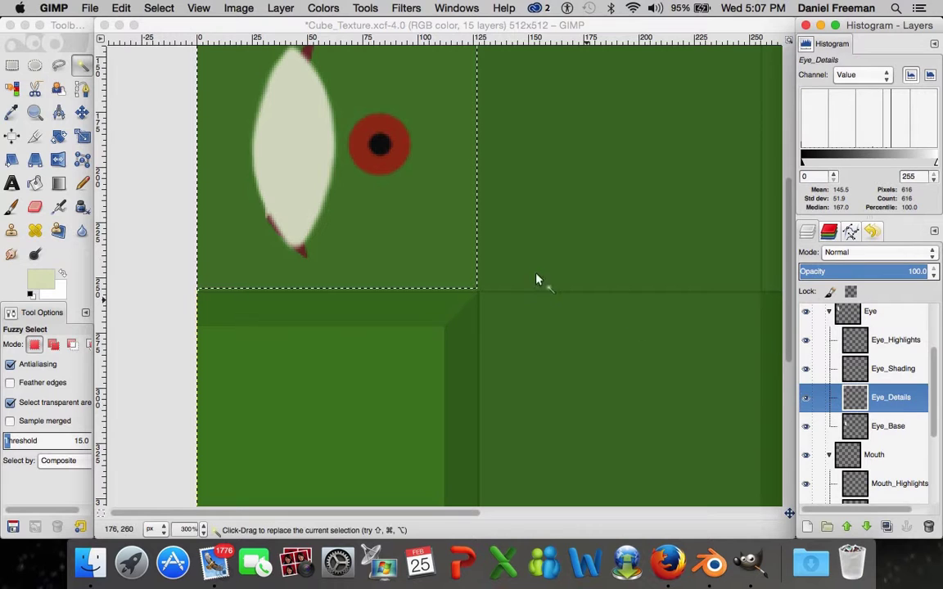
pyautogui.scroll(3, 499, 258)
pyautogui.click(280, 9)
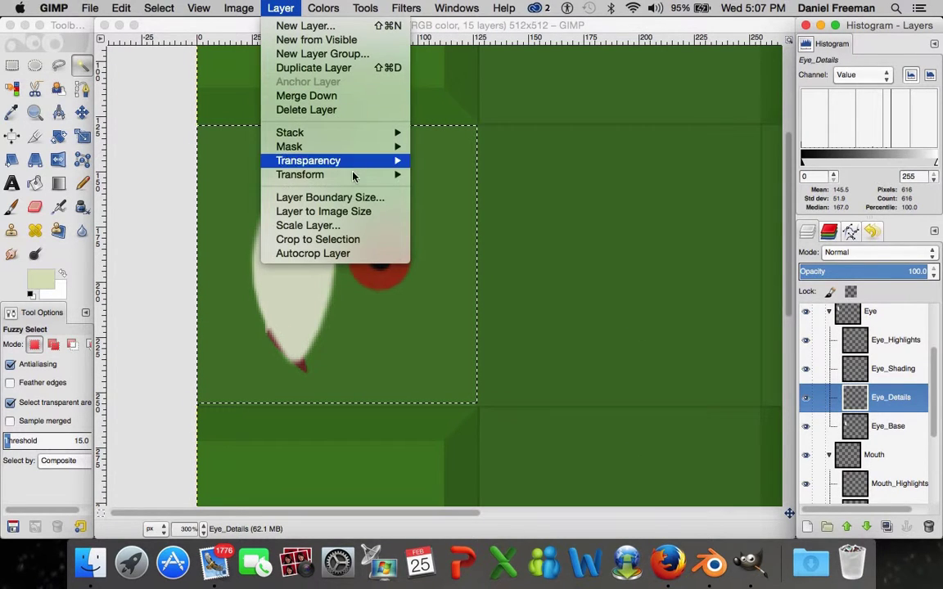
pyautogui.moveTo(356, 178)
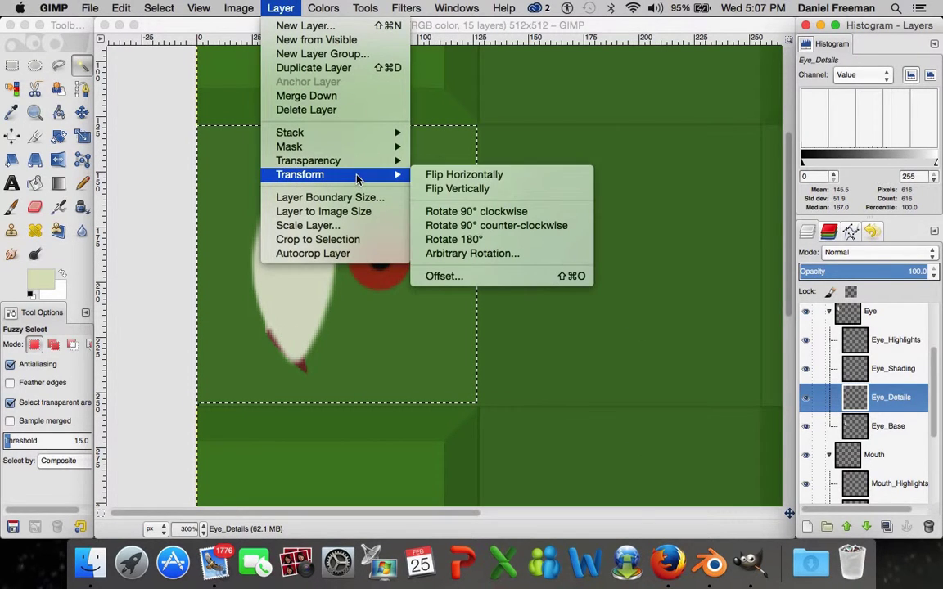
pyautogui.click(426, 178)
pyautogui.hotkey('ctrl', 'x')
pyautogui.hotkey('ctrl', 'v')
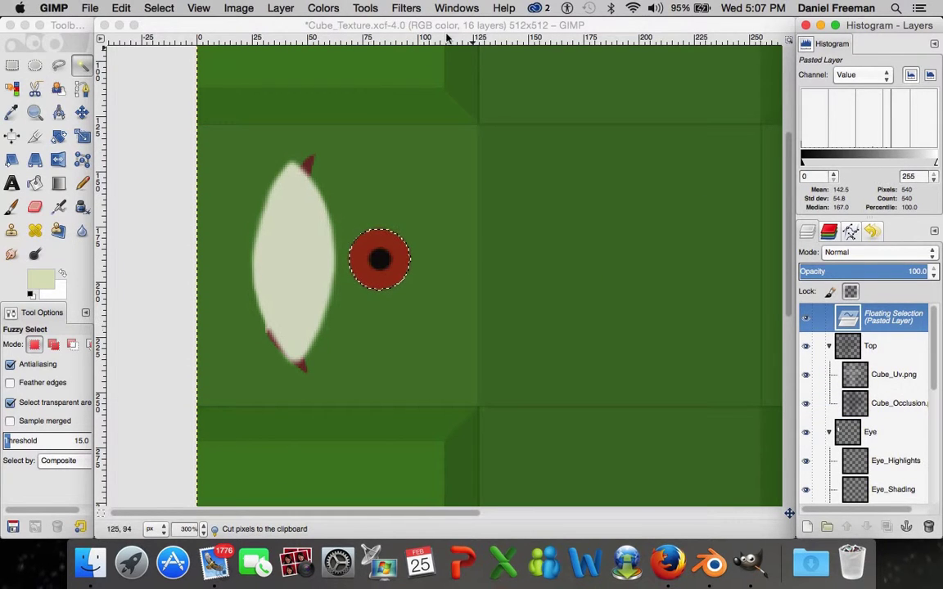
# - Flip the pasted iris and pupil horizontally and anchor them to the Eye_Details layer
pyautogui.click(276, 8)
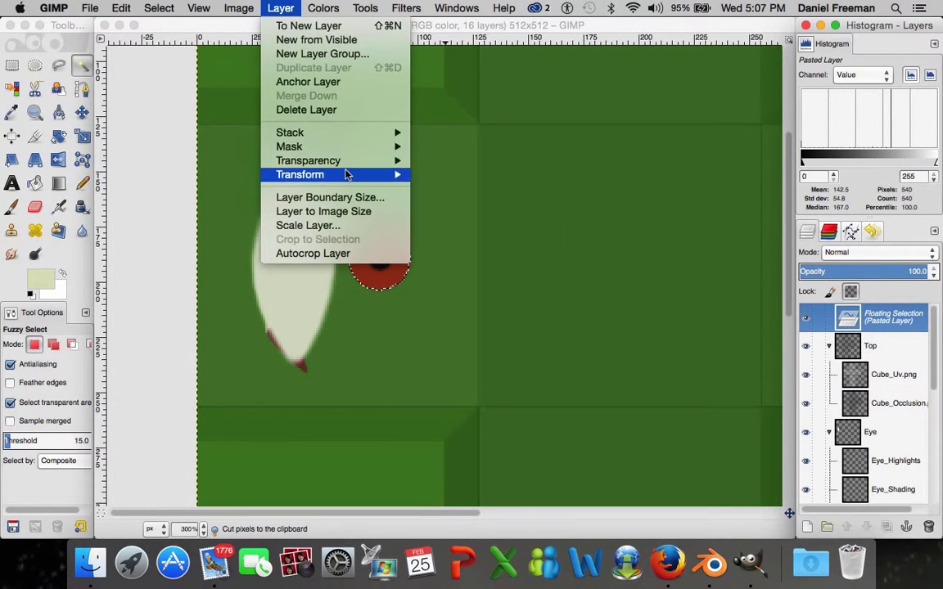
pyautogui.click(442, 173)
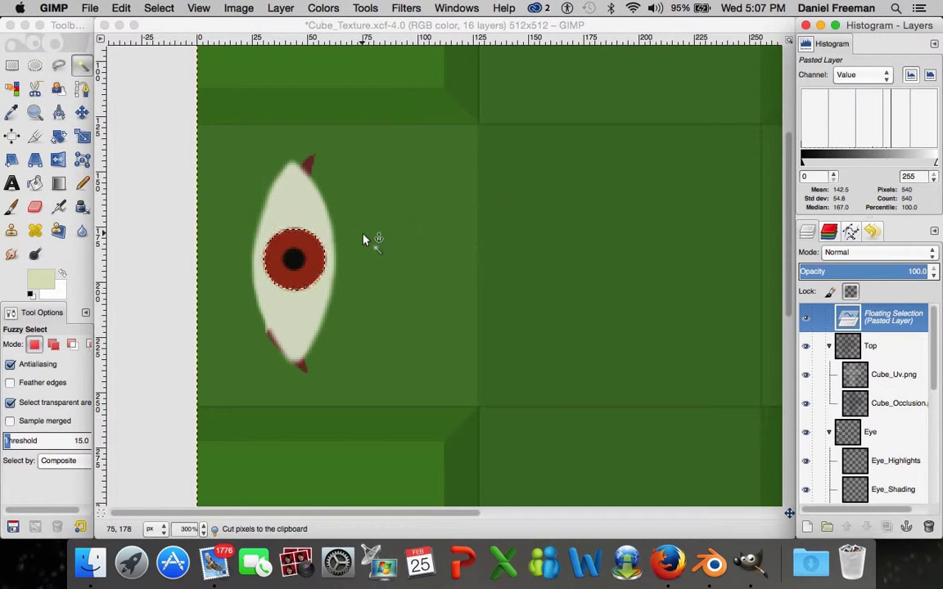
pyautogui.hotkey('ctrl', 'h')
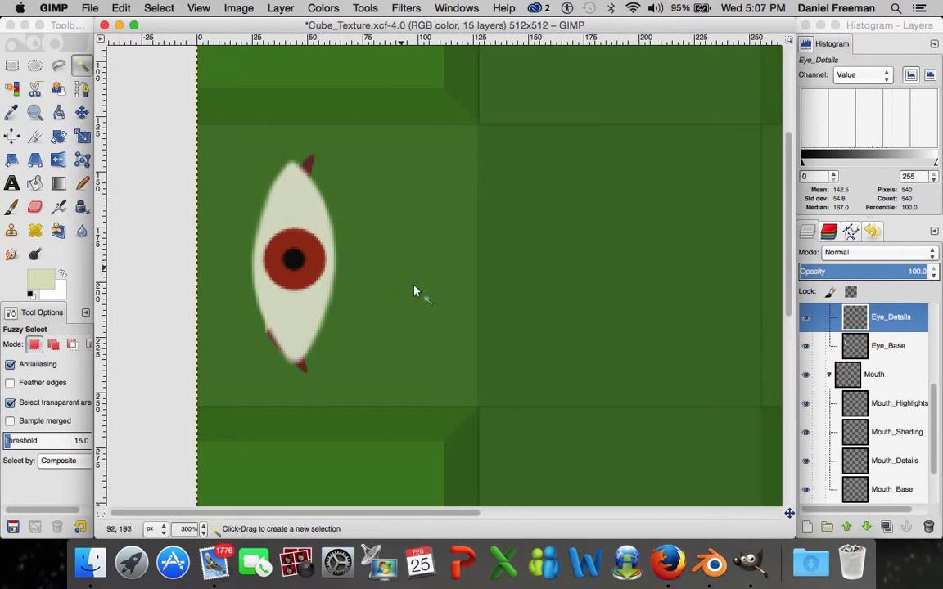
# - Return to the Cube_Uv.png layer and fuzzy-select the front-face area around the eye again
pyautogui.scroll(2, 900, 380)
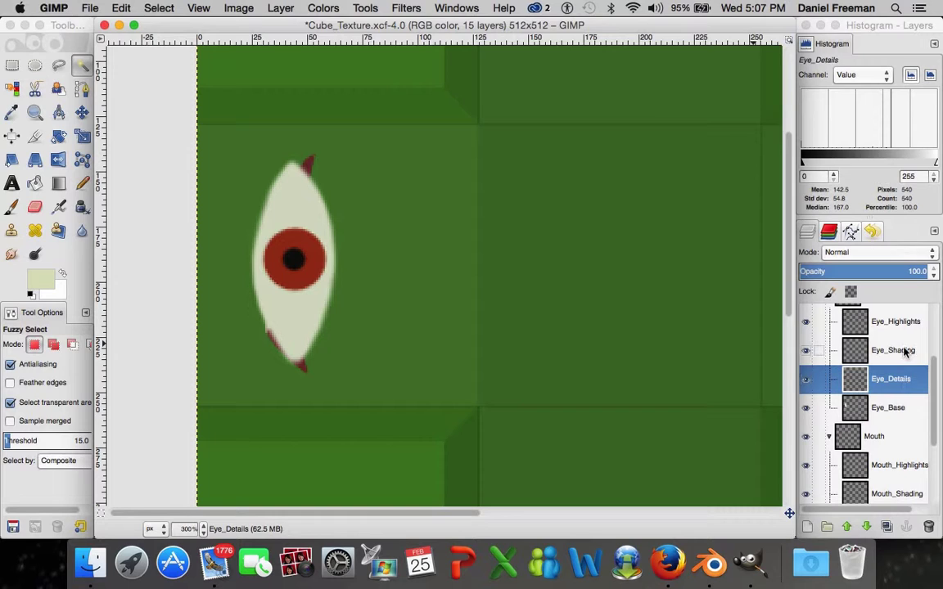
pyautogui.click(905, 351)
pyautogui.scroll(-4, 905, 354)
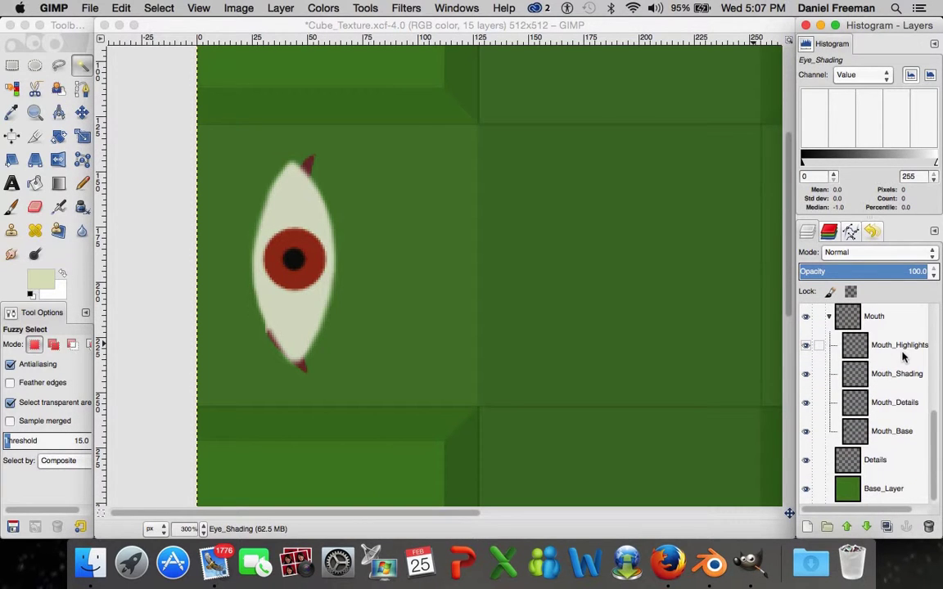
pyautogui.click(896, 429)
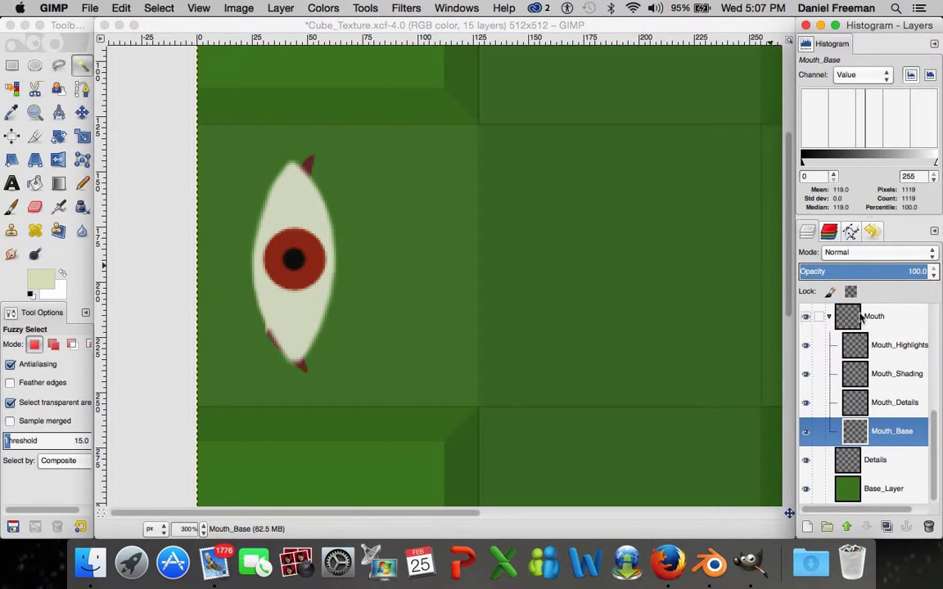
pyautogui.scroll(5, 886, 334)
pyautogui.click(890, 332)
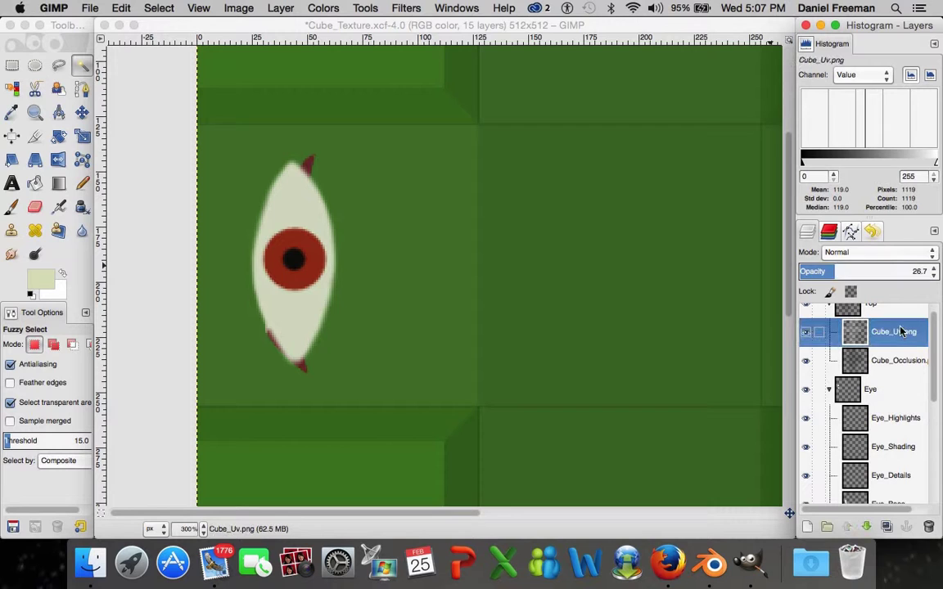
pyautogui.click(350, 252)
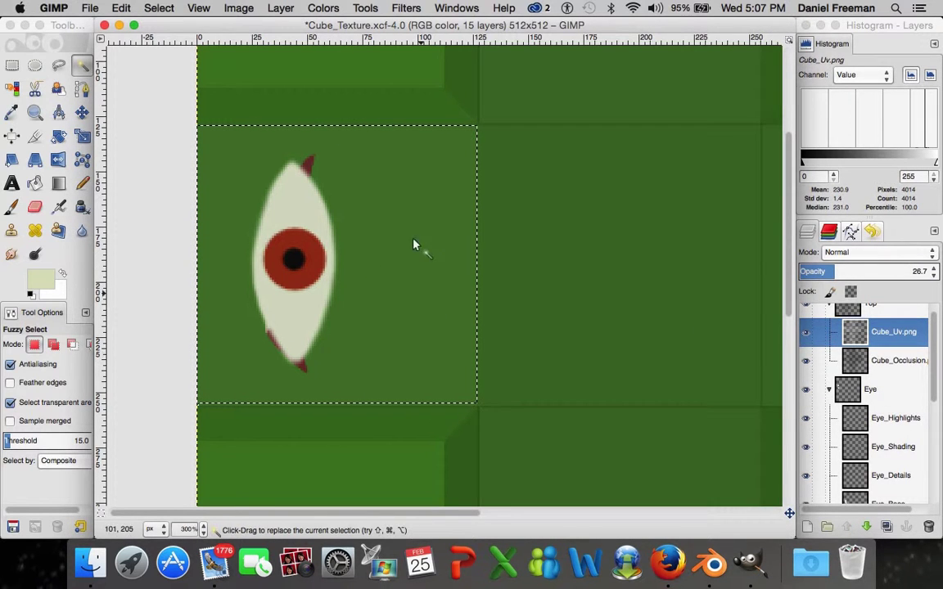
# - Cut the front-face selection from the Mouth_Base layer and paste it back as a floating selection
pyautogui.scroll(-5, 925, 475)
pyautogui.scroll(-2, 909, 468)
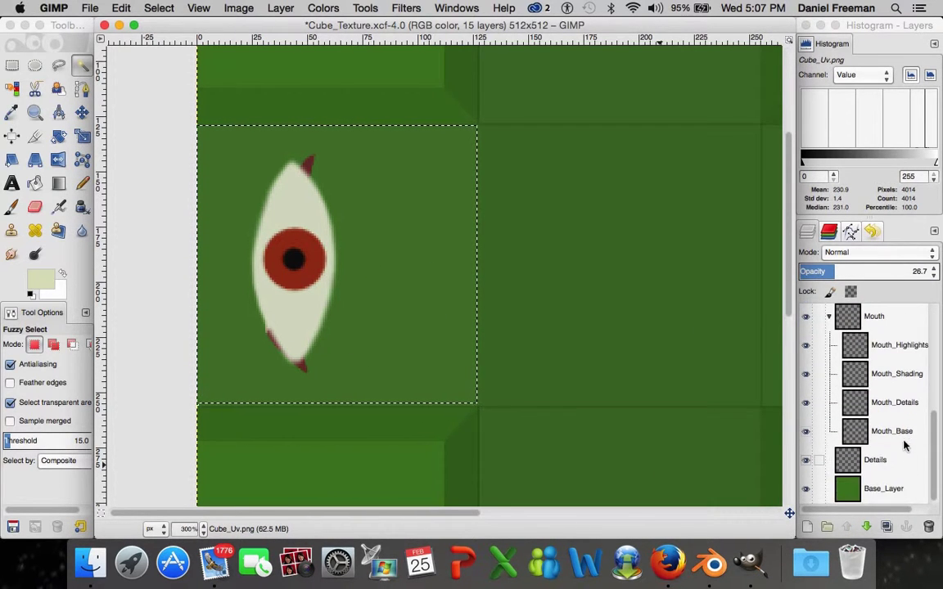
pyautogui.click(894, 431)
pyautogui.press('super+x')
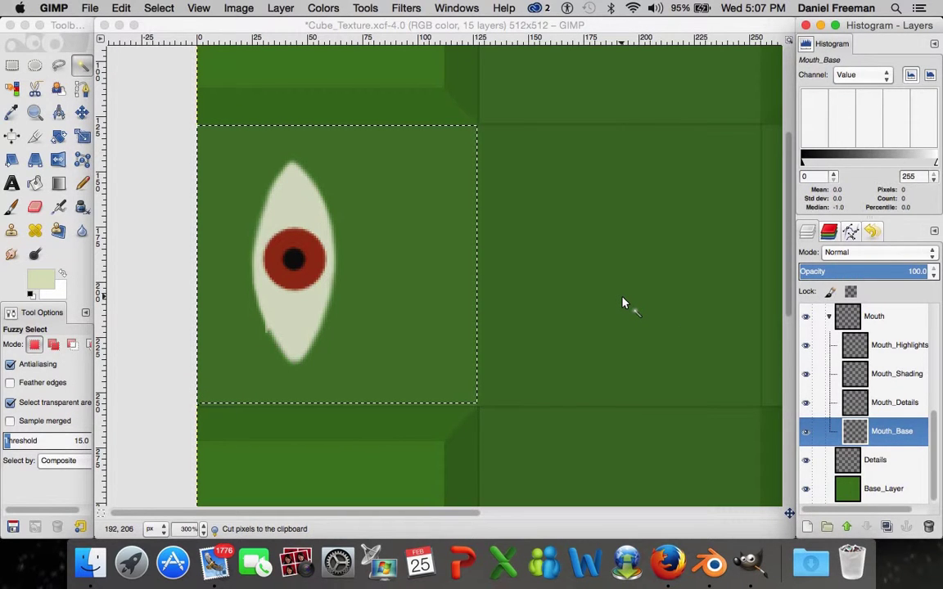
pyautogui.press('super+v')
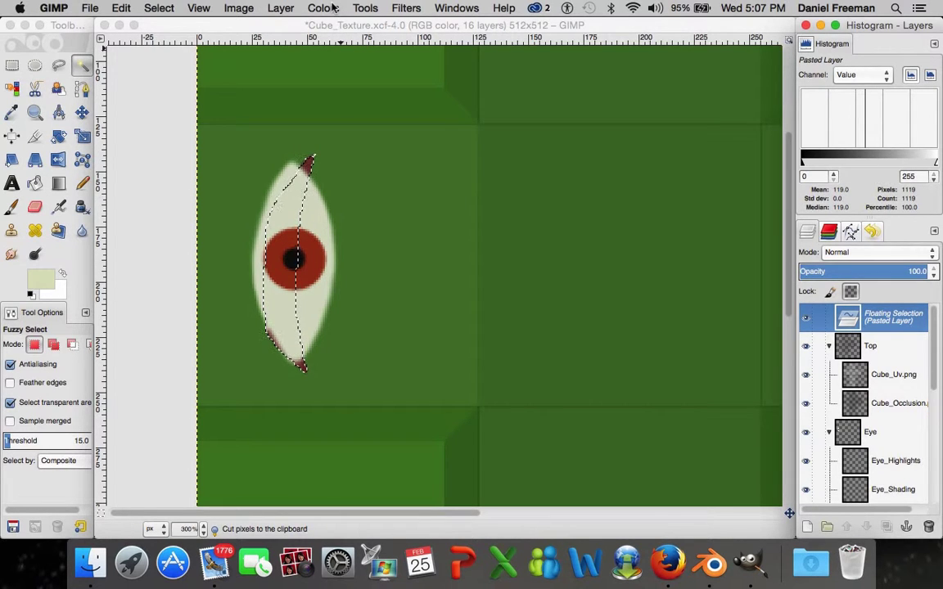
# - Flip the pasted mouth shape horizontally and anchor it to the Mouth_Base layer
pyautogui.click(281, 7)
pyautogui.moveTo(385, 174)
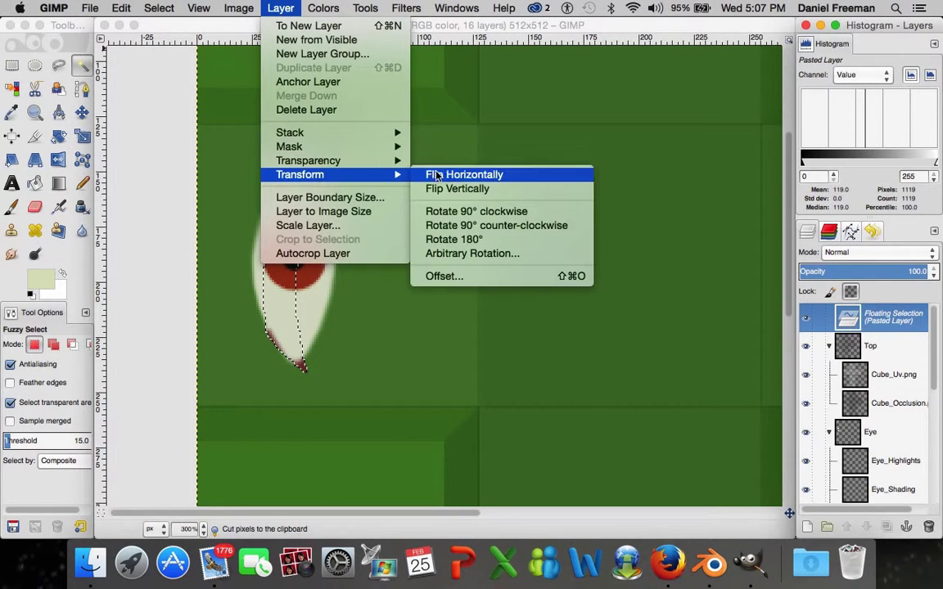
pyautogui.click(441, 175)
pyautogui.click(442, 267)
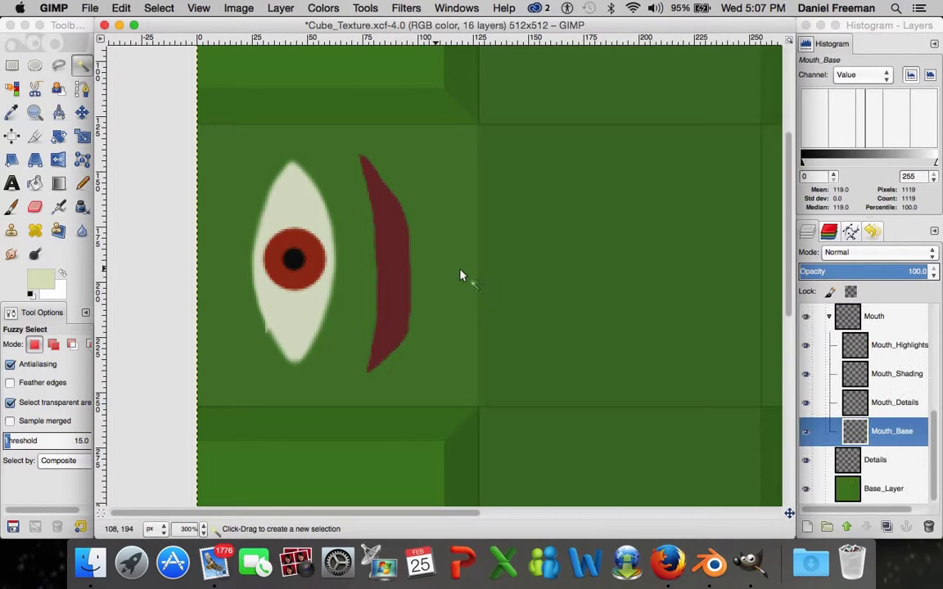
# - Fuzzy-select the front-face area on Cube_Uv.png once more for mirroring the teeth
pyautogui.click(894, 402)
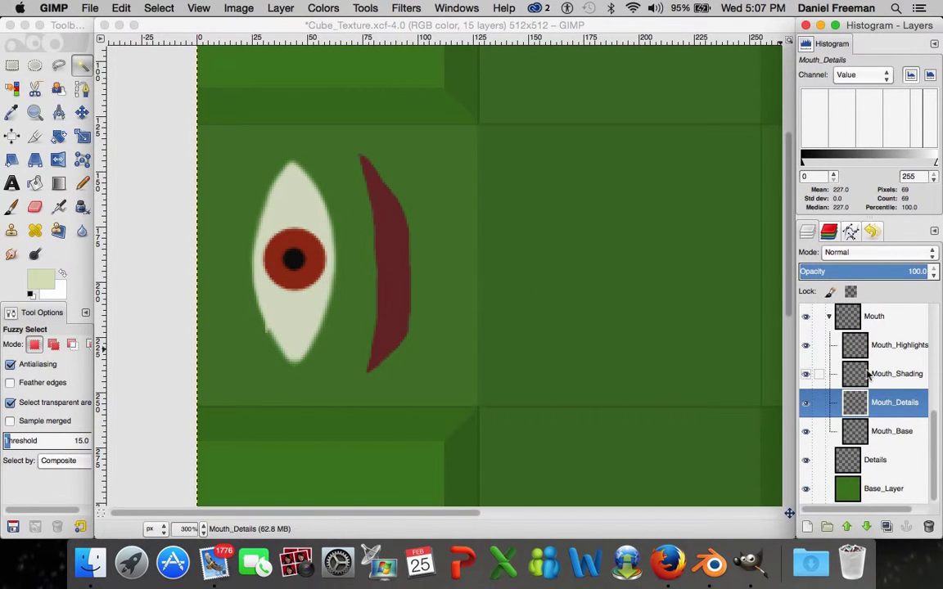
pyautogui.scroll(6, 867, 393)
pyautogui.click(894, 345)
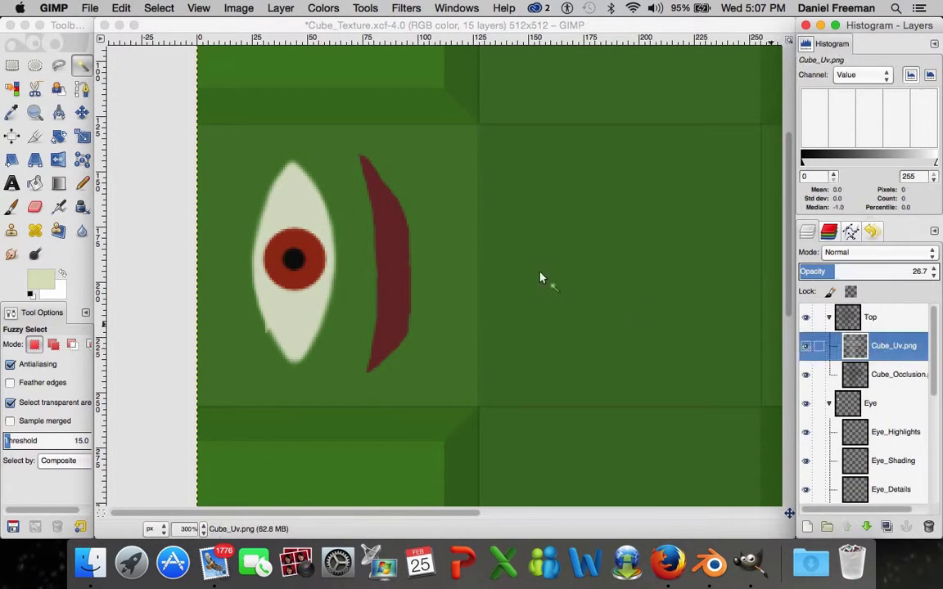
pyautogui.click(438, 236)
# - Cut the front-face selection from the Mouth_Details layer and paste it back as a floating selection
pyautogui.scroll(-5, 880, 393)
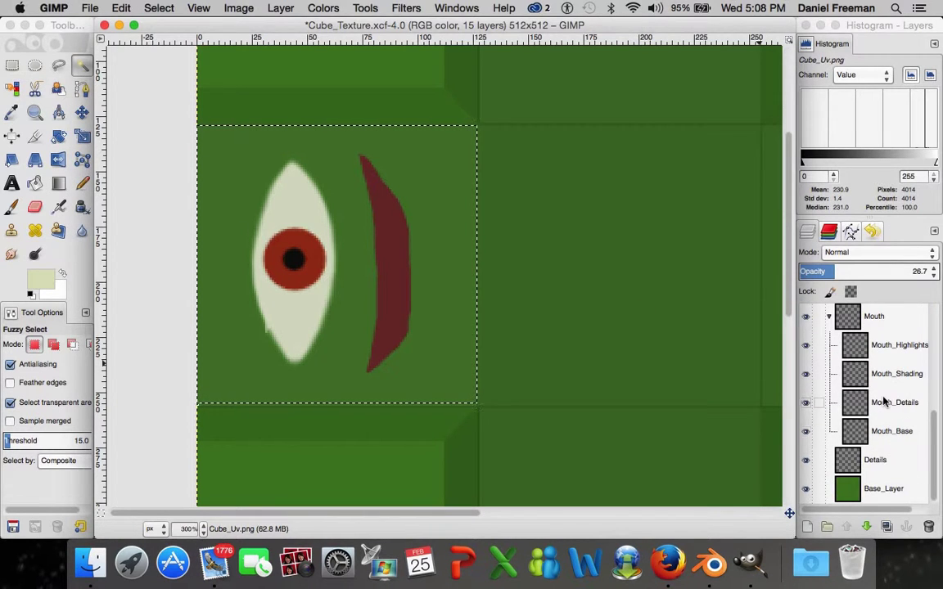
pyautogui.click(884, 401)
pyautogui.press('super+x')
pyautogui.press('super+v')
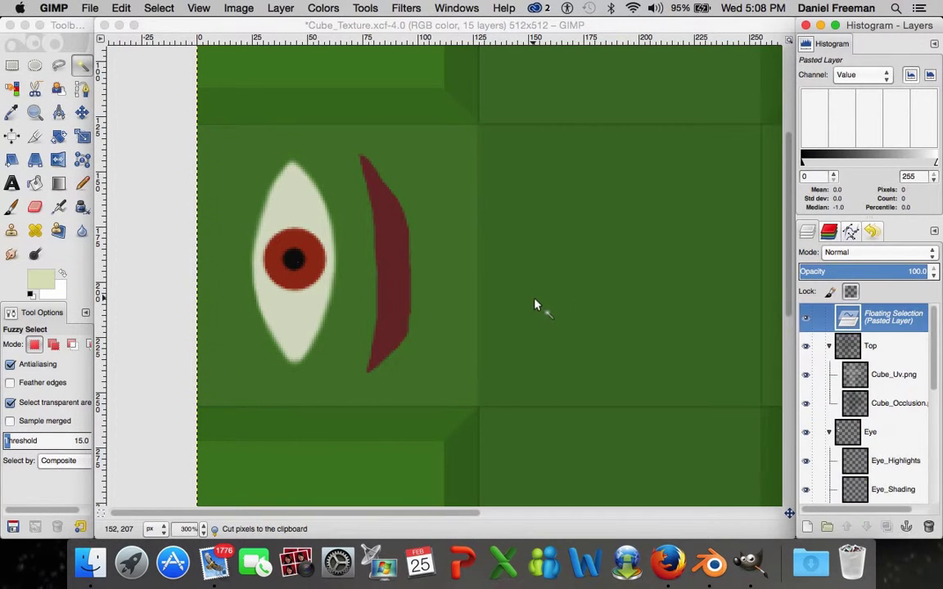
# - Flip the pasted teeth horizontally and anchor them to the Mouth_Details layer
pyautogui.click(281, 9)
pyautogui.moveTo(344, 174)
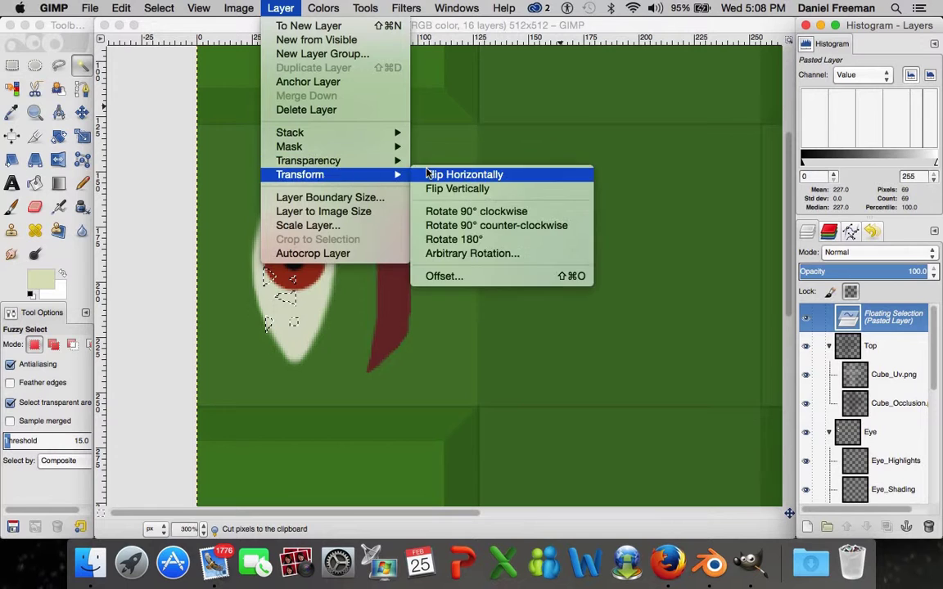
pyautogui.click(463, 174)
pyautogui.click(490, 263)
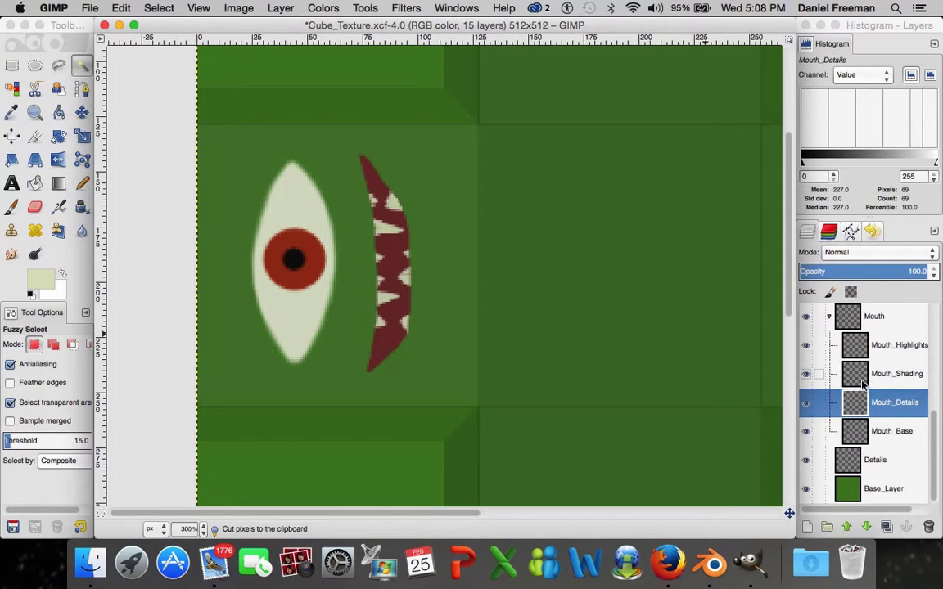
# - Rename the Mouth_Details layer as Teeth
pyautogui.doubleClick(904, 404)
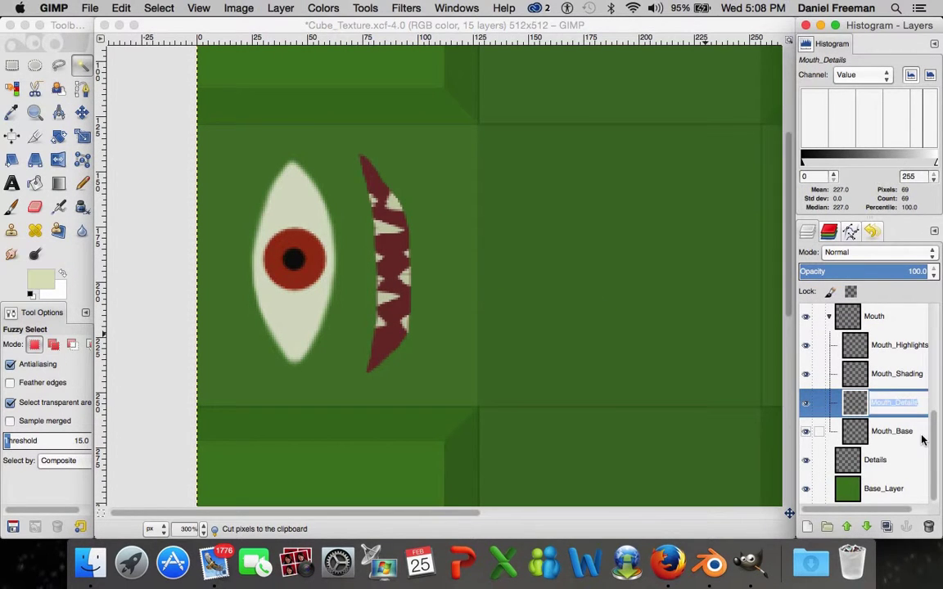
pyautogui.press('Return')
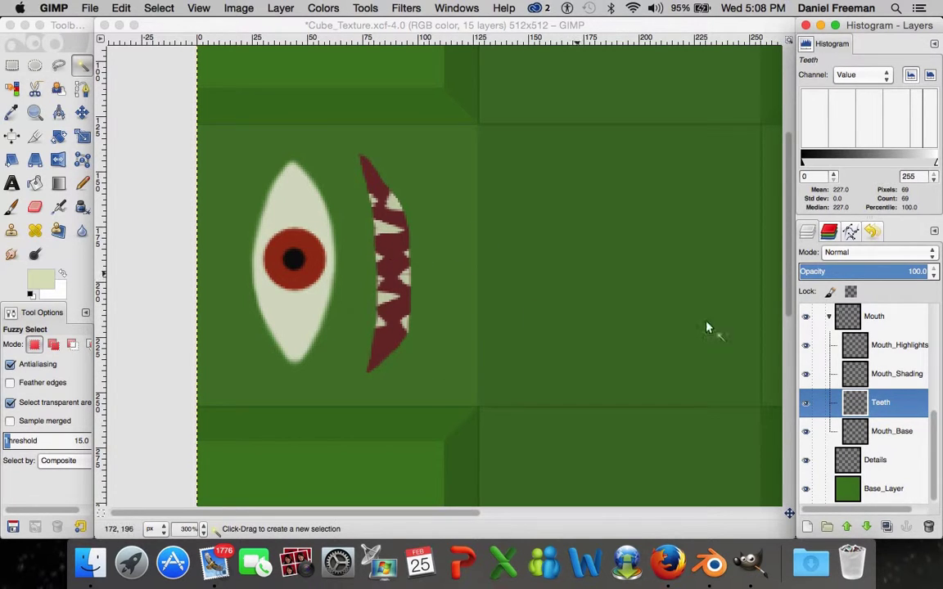
pyautogui.scroll(3, 918, 354)
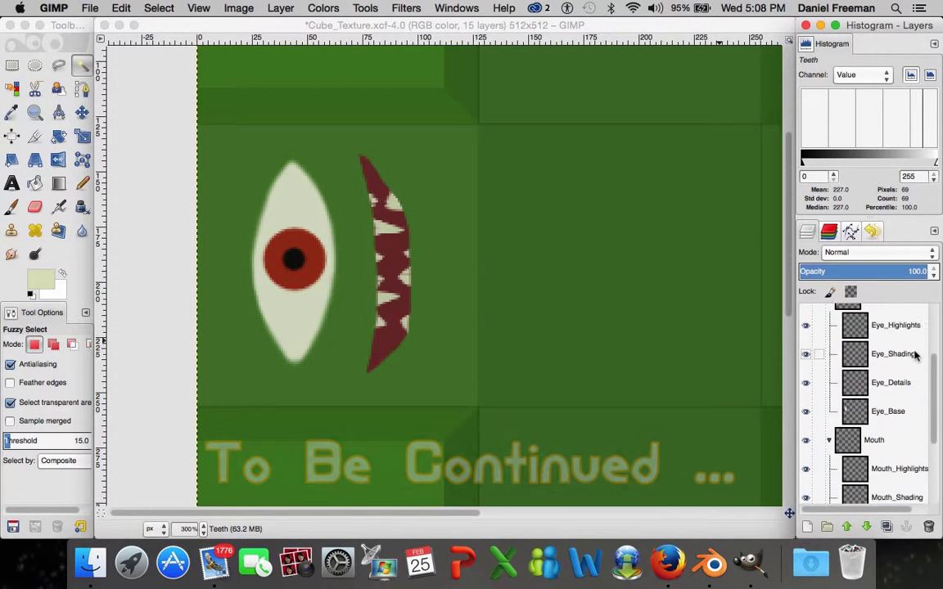
pyautogui.scroll(2, 915, 356)
pyautogui.scroll(-2, 915, 356)
pyautogui.scroll(1, 915, 356)
pyautogui.scroll(-1, 901, 354)
pyautogui.scroll(1, 898, 353)
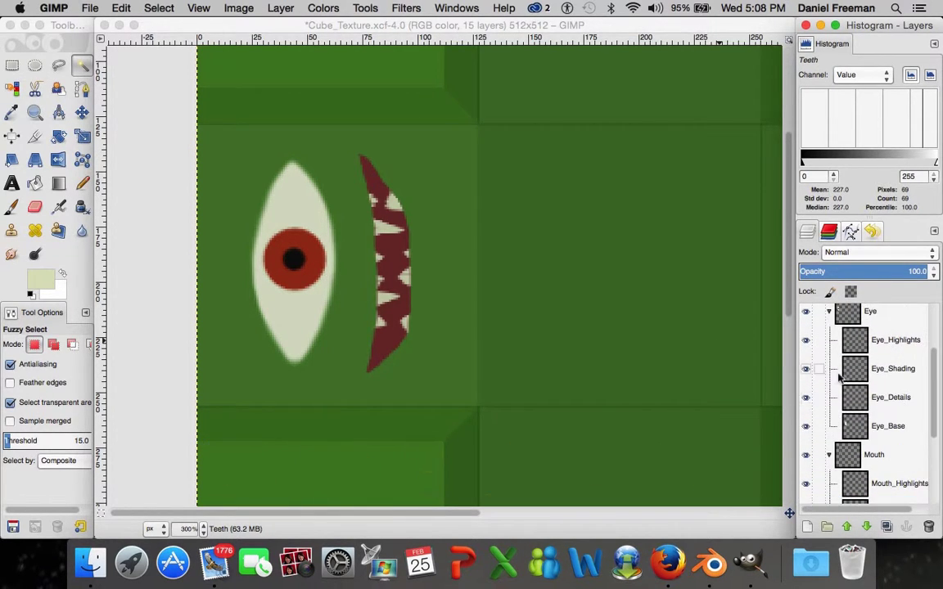